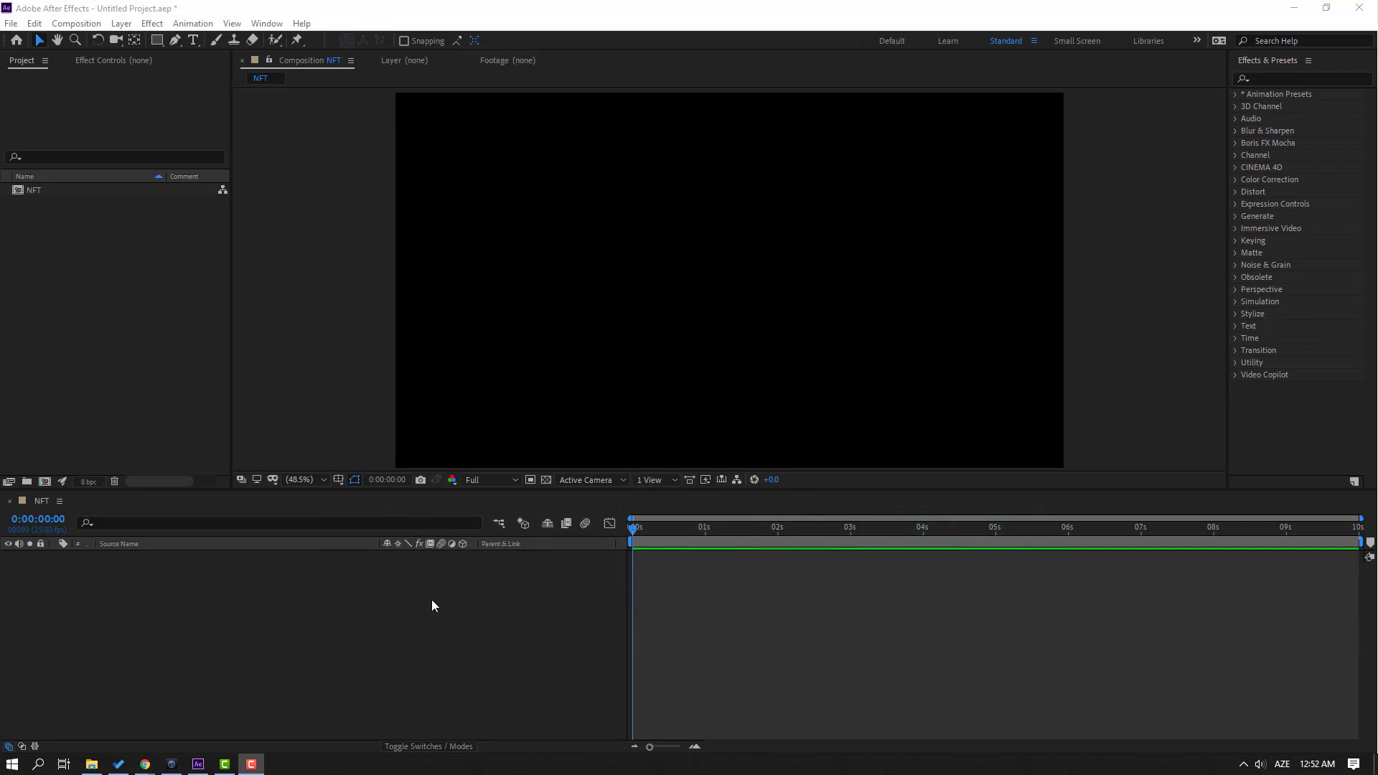
Create a white 1920 × 1080 px solid named Texture in the NFT composition.
{"action": "right_click", "coordinate": [243, 610]}
{"action": "mouse_move", "coordinate": [336, 454]}
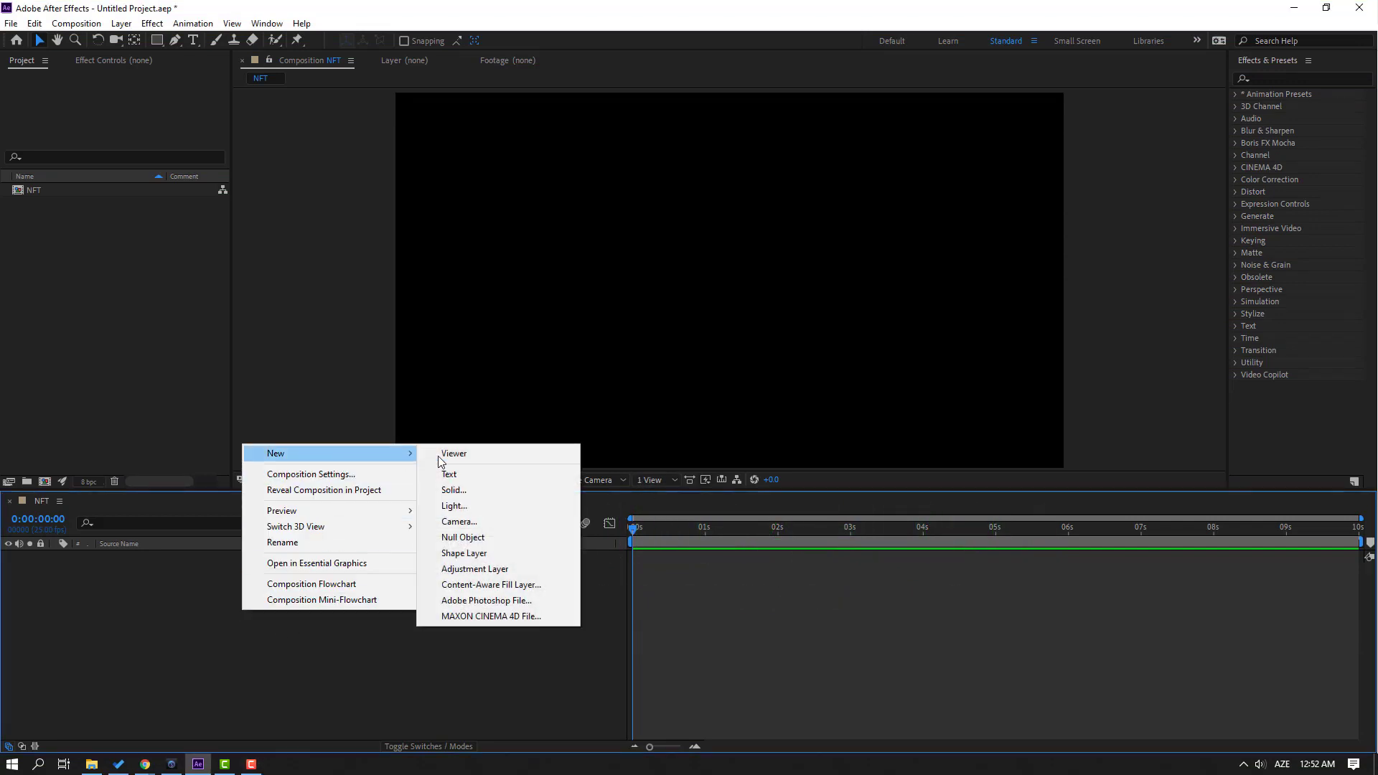
{"action": "left_click", "coordinate": [489, 492]}
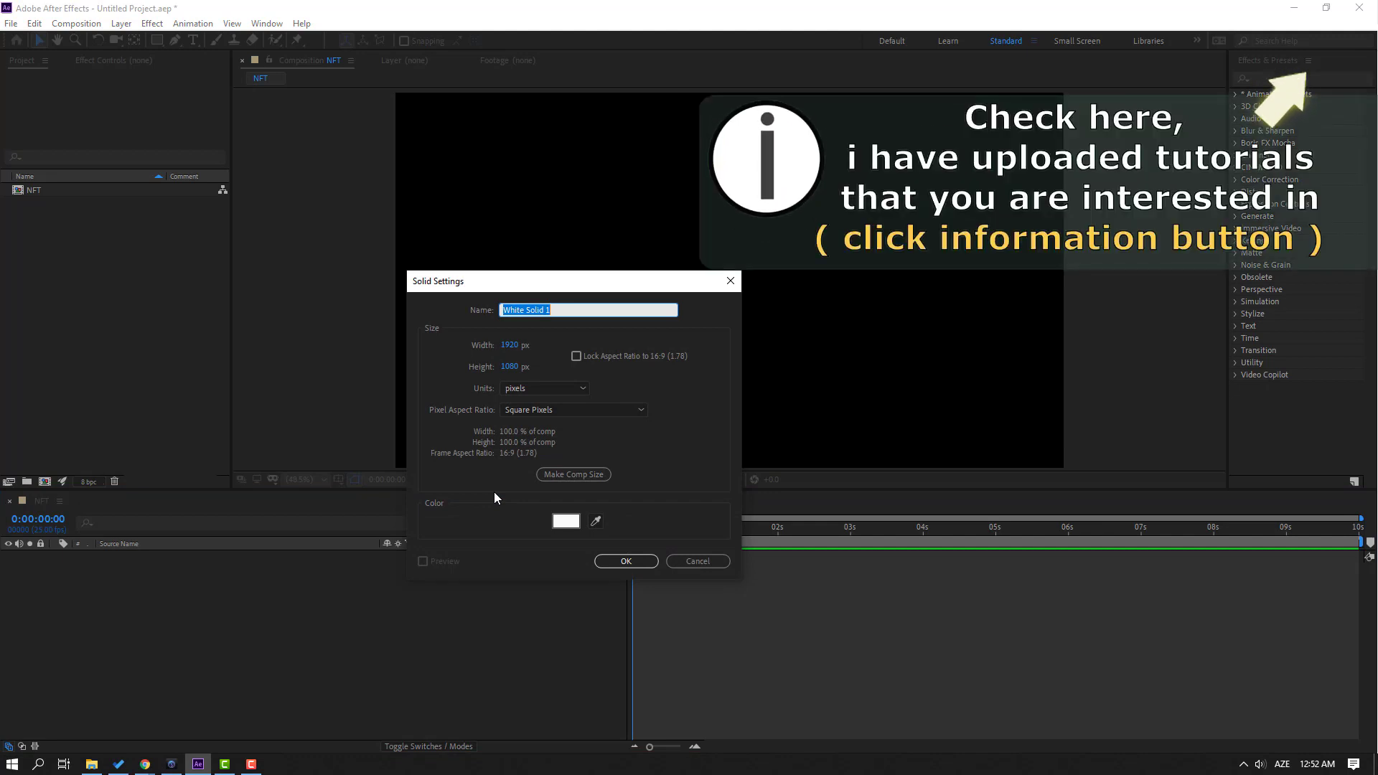
{"action": "type", "text": "Texture"}
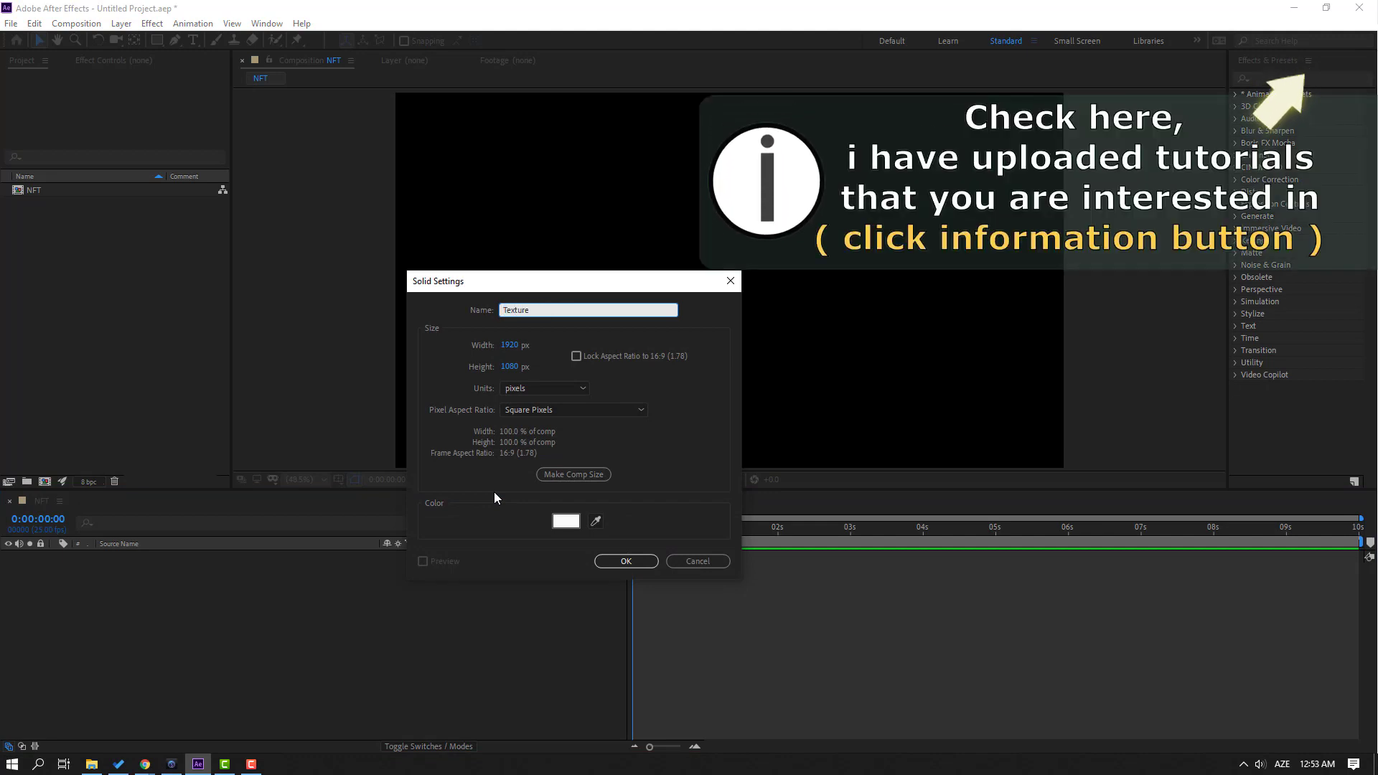
{"action": "left_click", "coordinate": [608, 557]}
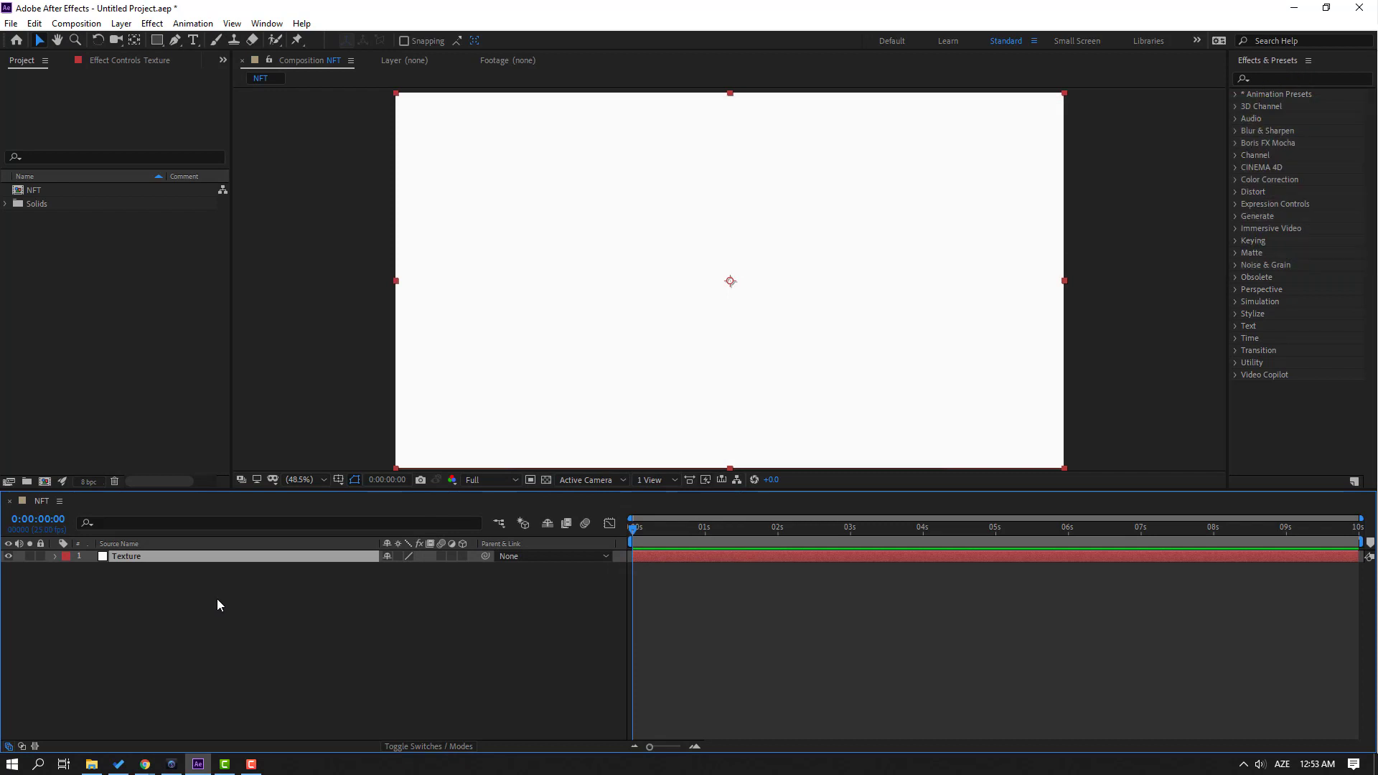
Add a second white 1920 × 1080 px solid named E3D above the Texture layer.
{"action": "right_click", "coordinate": [204, 612]}
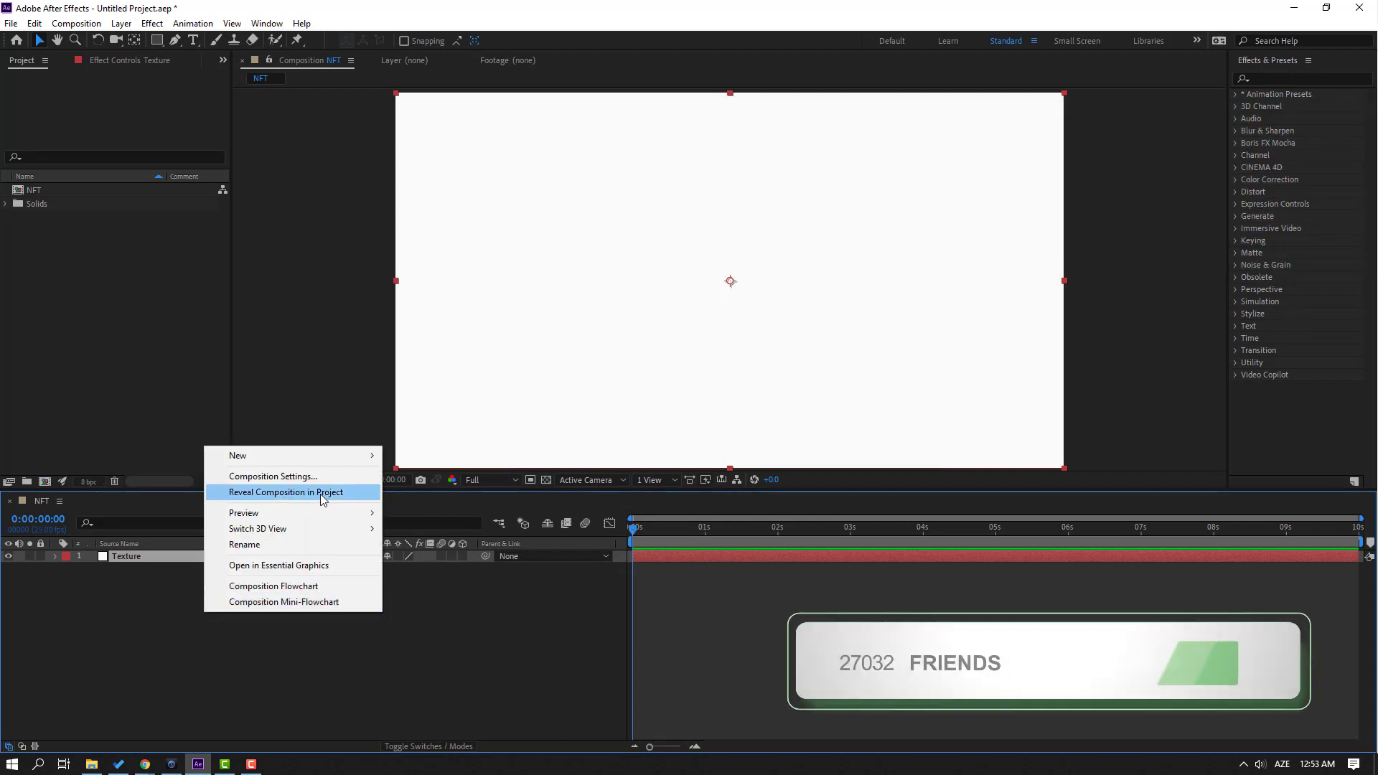
{"action": "mouse_move", "coordinate": [342, 457]}
{"action": "left_click", "coordinate": [407, 492]}
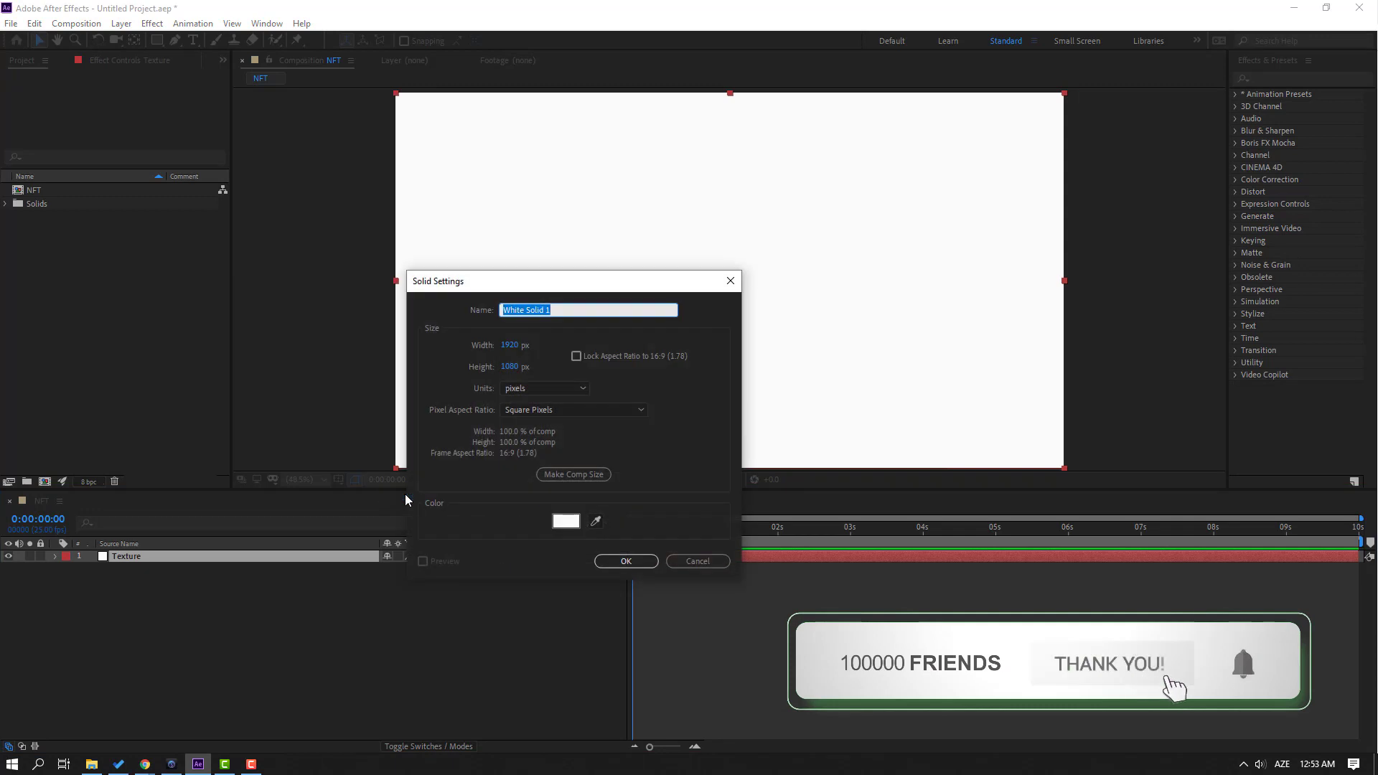
{"action": "type", "text": "E3D"}
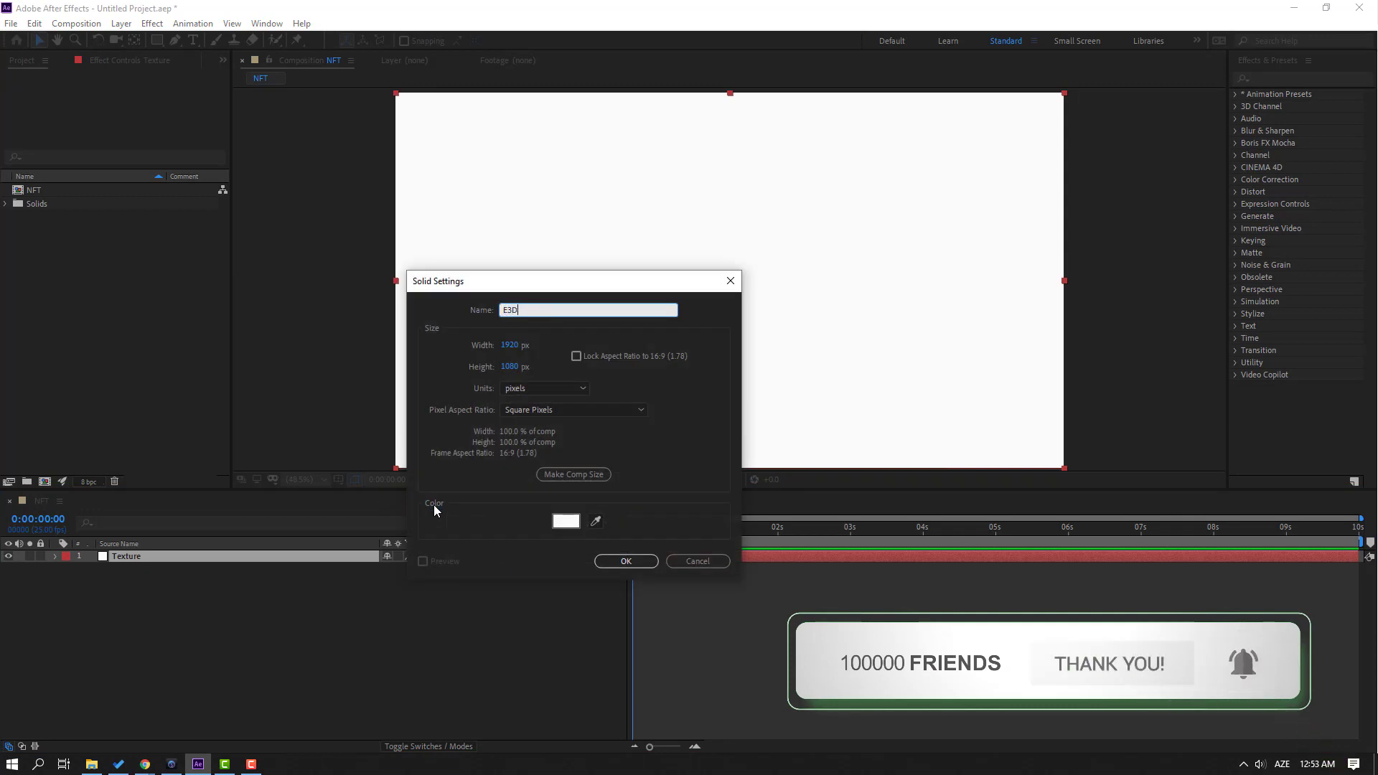
{"action": "left_click", "coordinate": [607, 561]}
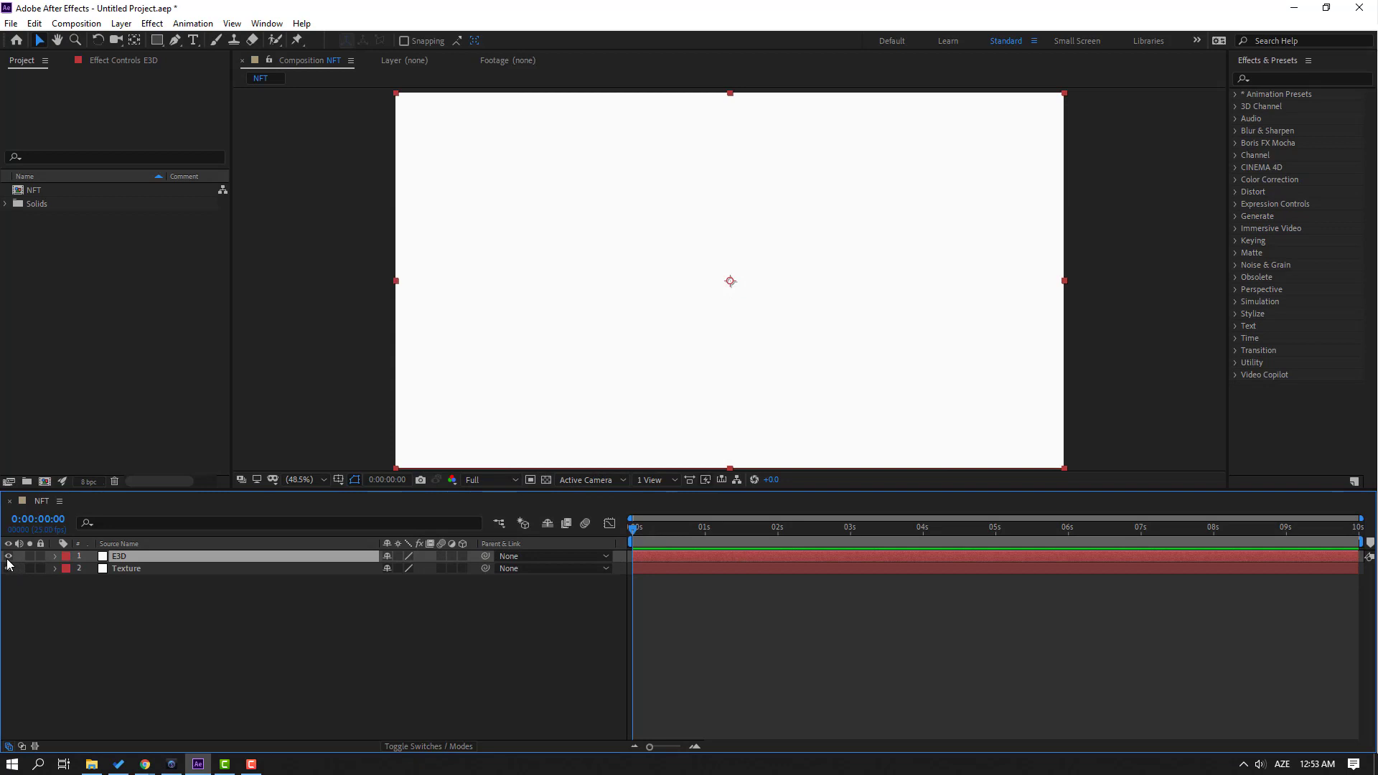
Hide the E3D layer and fill the Texture layer with dozens of scattered, partly overlapping rectangular masks of varied sizes.
{"action": "left_click", "coordinate": [133, 569]}
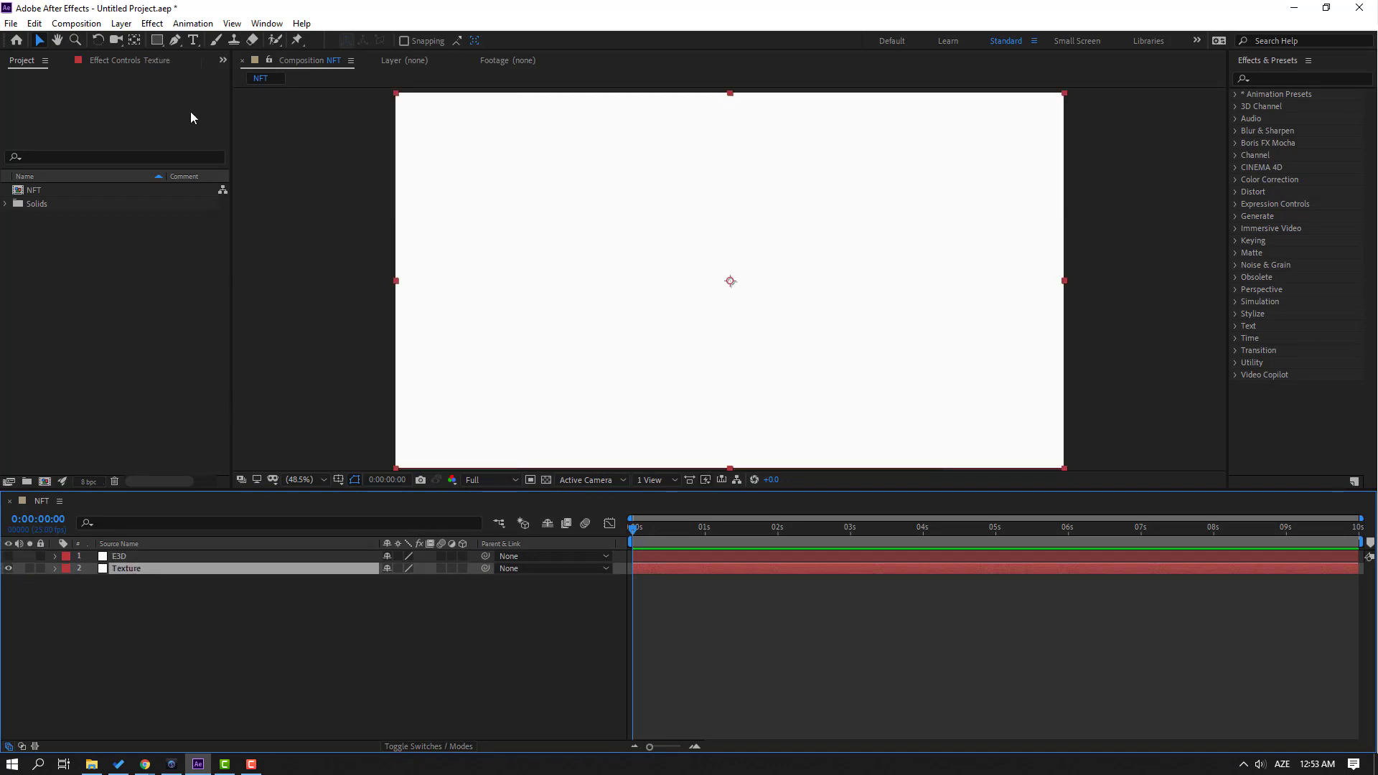
{"action": "left_click", "coordinate": [158, 42]}
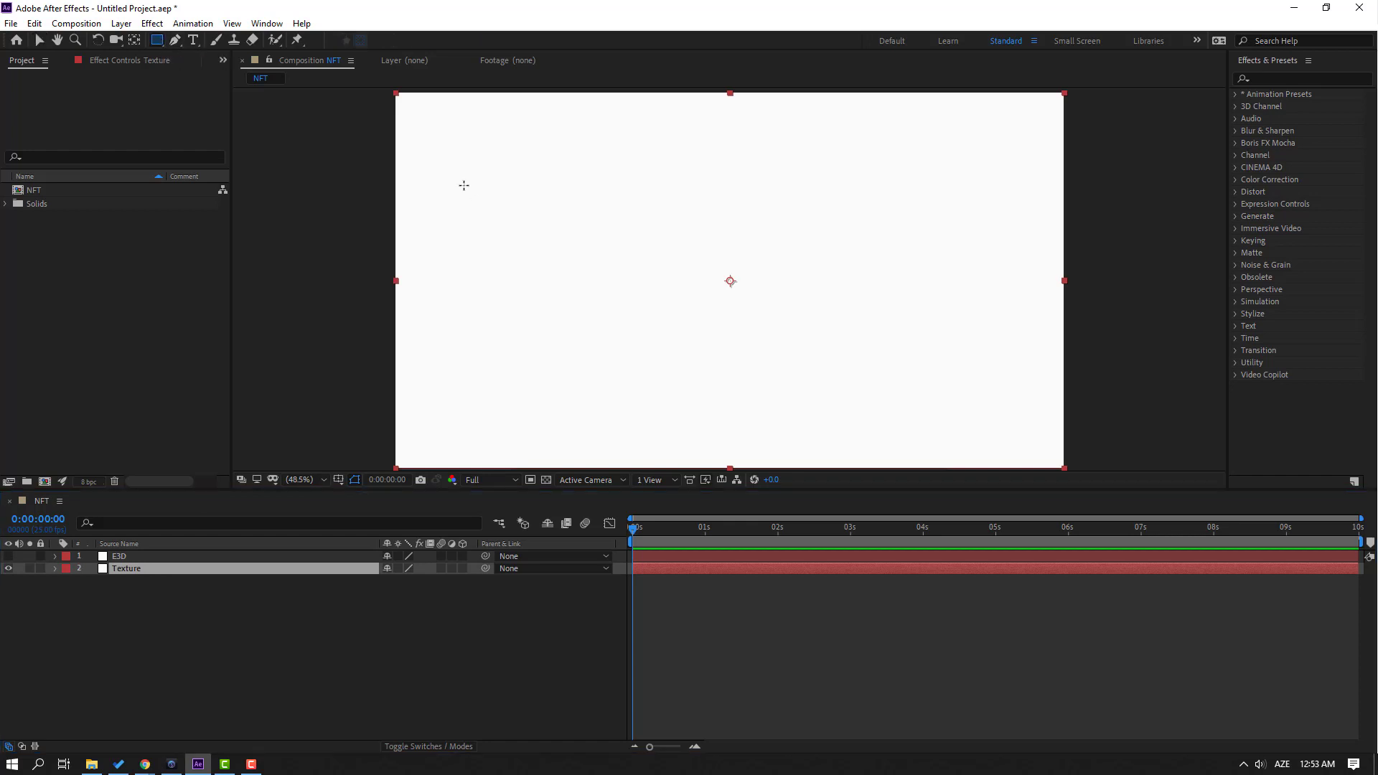
{"action": "key", "text": "comma"}
{"action": "key", "text": "comma"}
{"action": "mouse_move", "coordinate": [550, 204]}
{"action": "left_mouse_down"}
{"action": "mouse_move", "coordinate": [606, 234]}
{"action": "mouse_move", "coordinate": [593, 265]}
{"action": "left_mouse_up"}
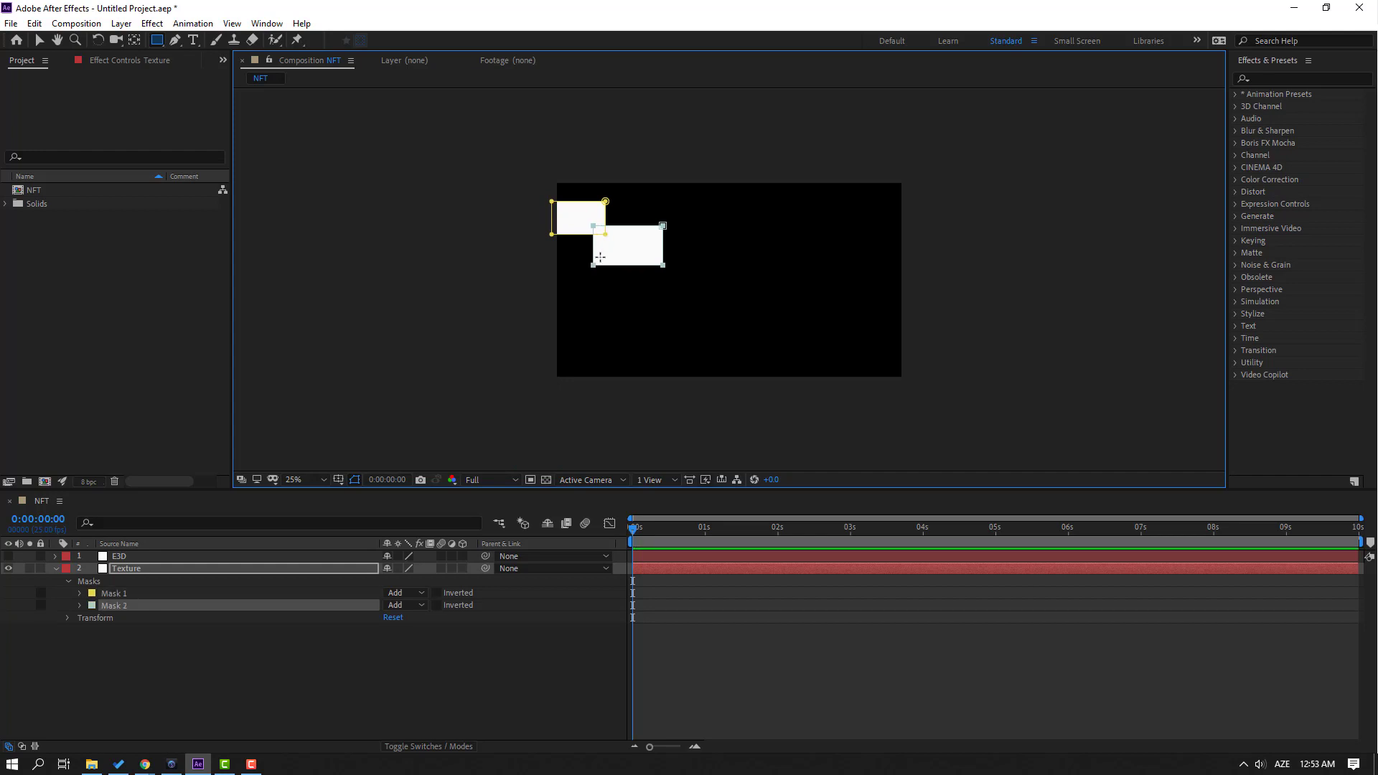
{"action": "left_click_drag", "start_coordinate": [727, 217], "coordinate": [685, 298]}
{"action": "left_click_drag", "start_coordinate": [620, 268], "coordinate": [638, 352]}
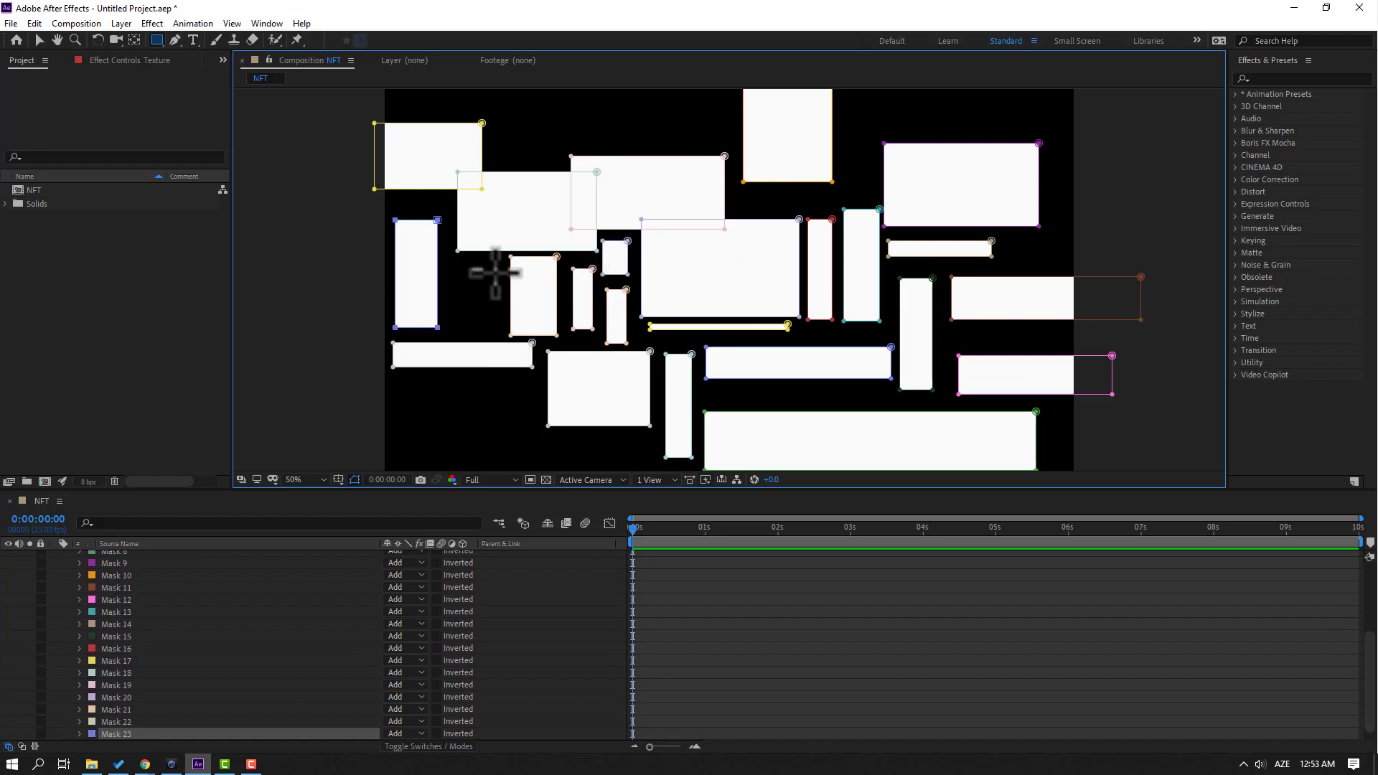
{"action": "left_click_drag", "start_coordinate": [529, 381], "coordinate": [393, 404]}
{"action": "left_click_drag", "start_coordinate": [579, 428], "coordinate": [601, 446]}
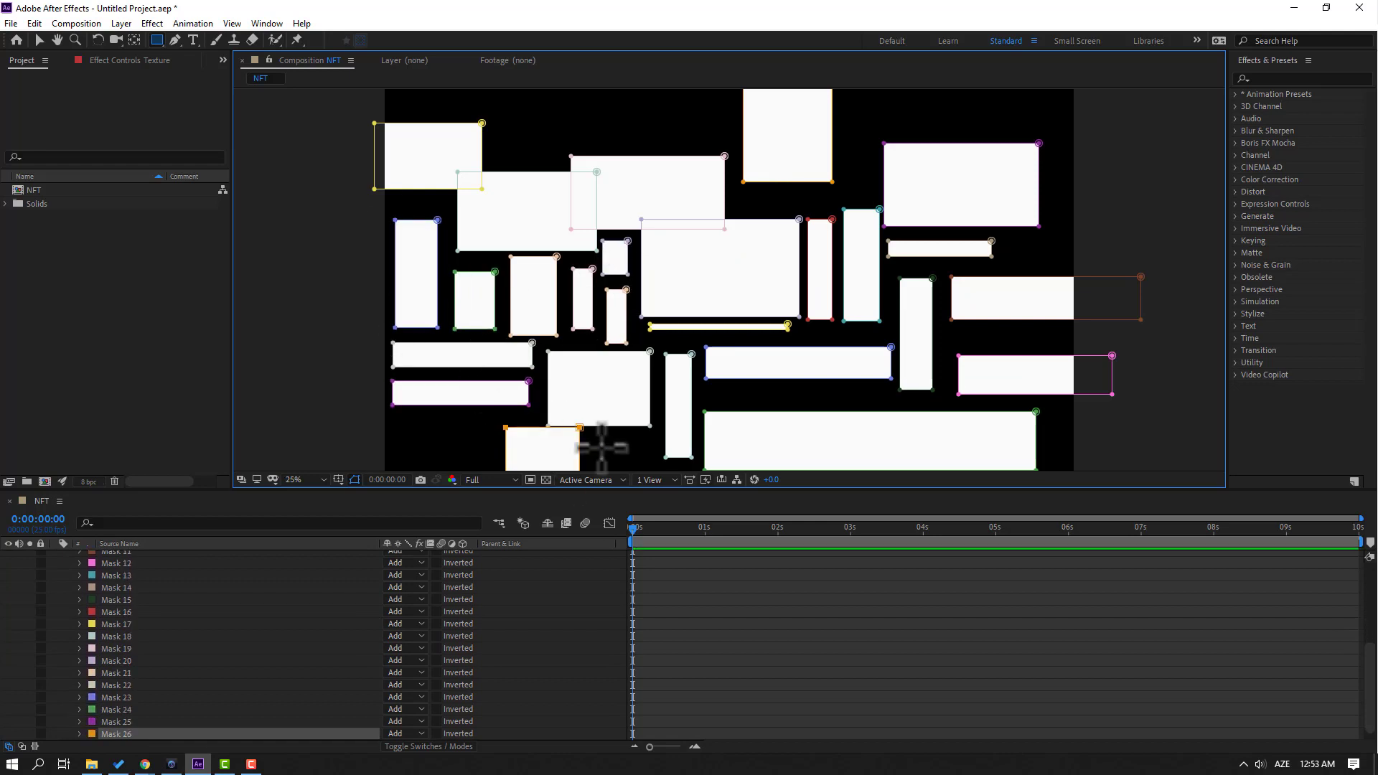
{"action": "left_click_drag", "start_coordinate": [572, 339], "coordinate": [597, 388]}
{"action": "left_click_drag", "start_coordinate": [624, 171], "coordinate": [677, 202]}
{"action": "left_click_drag", "start_coordinate": [798, 167], "coordinate": [852, 201]}
{"action": "left_click_drag", "start_coordinate": [870, 185], "coordinate": [902, 200]}
{"action": "left_click_drag", "start_coordinate": [906, 226], "coordinate": [887, 268]}
{"action": "scroll", "coordinate": [890, 271], "scroll_direction": "up", "scroll_amount": 1}
{"action": "left_click_drag", "start_coordinate": [740, 194], "coordinate": [842, 211]}
{"action": "left_click_drag", "start_coordinate": [814, 134], "coordinate": [854, 201]}
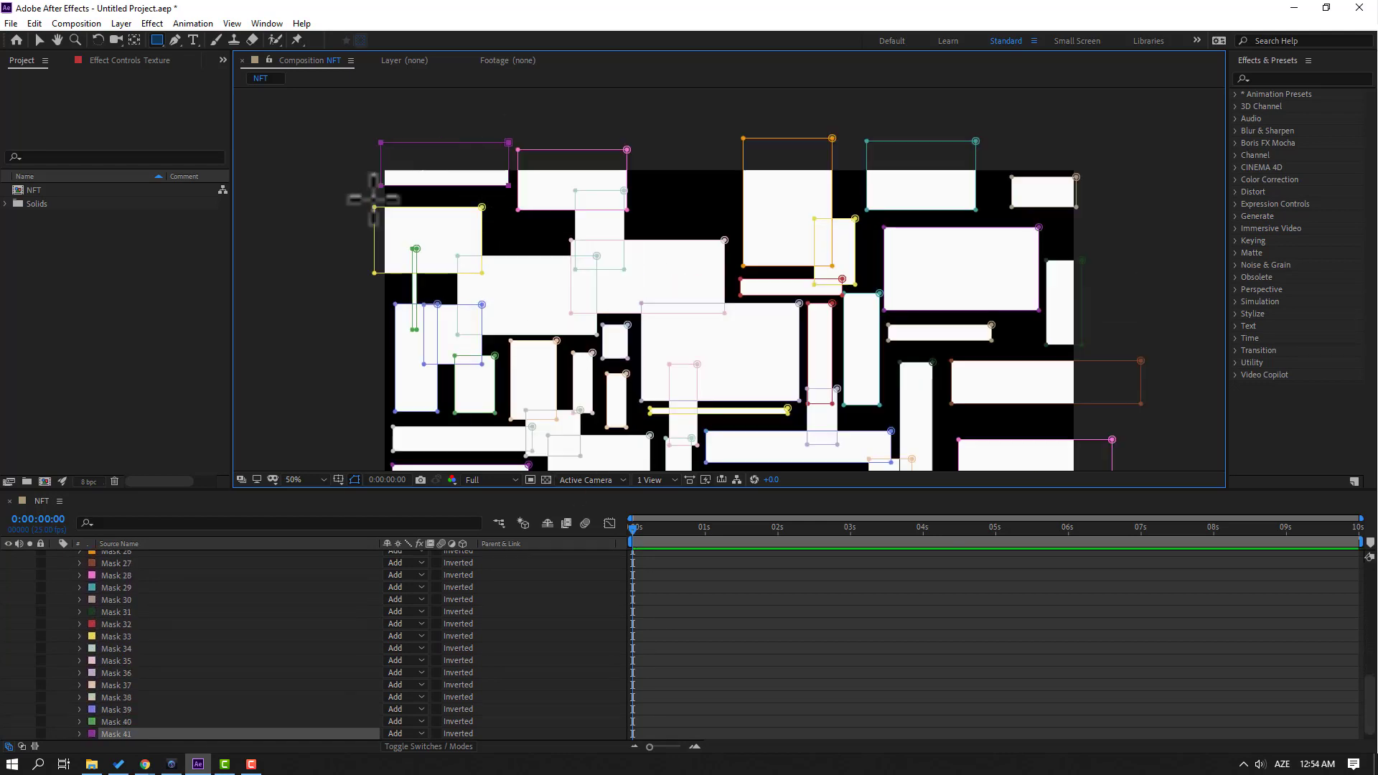
{"action": "left_click_drag", "start_coordinate": [453, 206], "coordinate": [557, 214]}
{"action": "left_click_drag", "start_coordinate": [609, 171], "coordinate": [761, 197]}
{"action": "left_click_drag", "start_coordinate": [682, 195], "coordinate": [717, 280]}
{"action": "left_click_drag", "start_coordinate": [959, 296], "coordinate": [906, 389]}
{"action": "left_click_drag", "start_coordinate": [926, 420], "coordinate": [912, 289]}
{"action": "left_click_drag", "start_coordinate": [912, 290], "coordinate": [971, 322]}
{"action": "left_click_drag", "start_coordinate": [760, 325], "coordinate": [672, 380]}
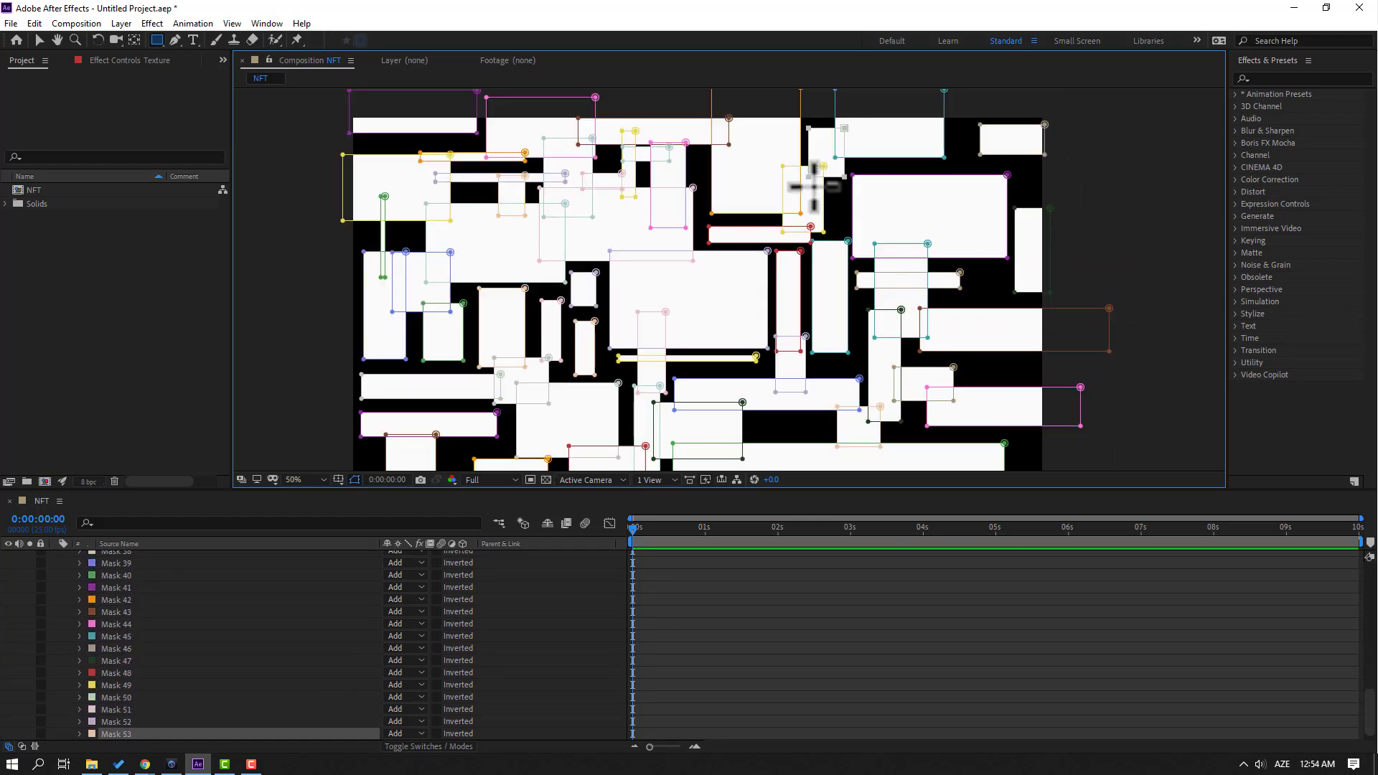
{"action": "left_click_drag", "start_coordinate": [889, 153], "coordinate": [1011, 164]}
{"action": "left_click_drag", "start_coordinate": [1063, 175], "coordinate": [1029, 205]}
{"action": "left_click_drag", "start_coordinate": [997, 252], "coordinate": [973, 317]}
{"action": "left_click_drag", "start_coordinate": [1028, 275], "coordinate": [986, 304]}
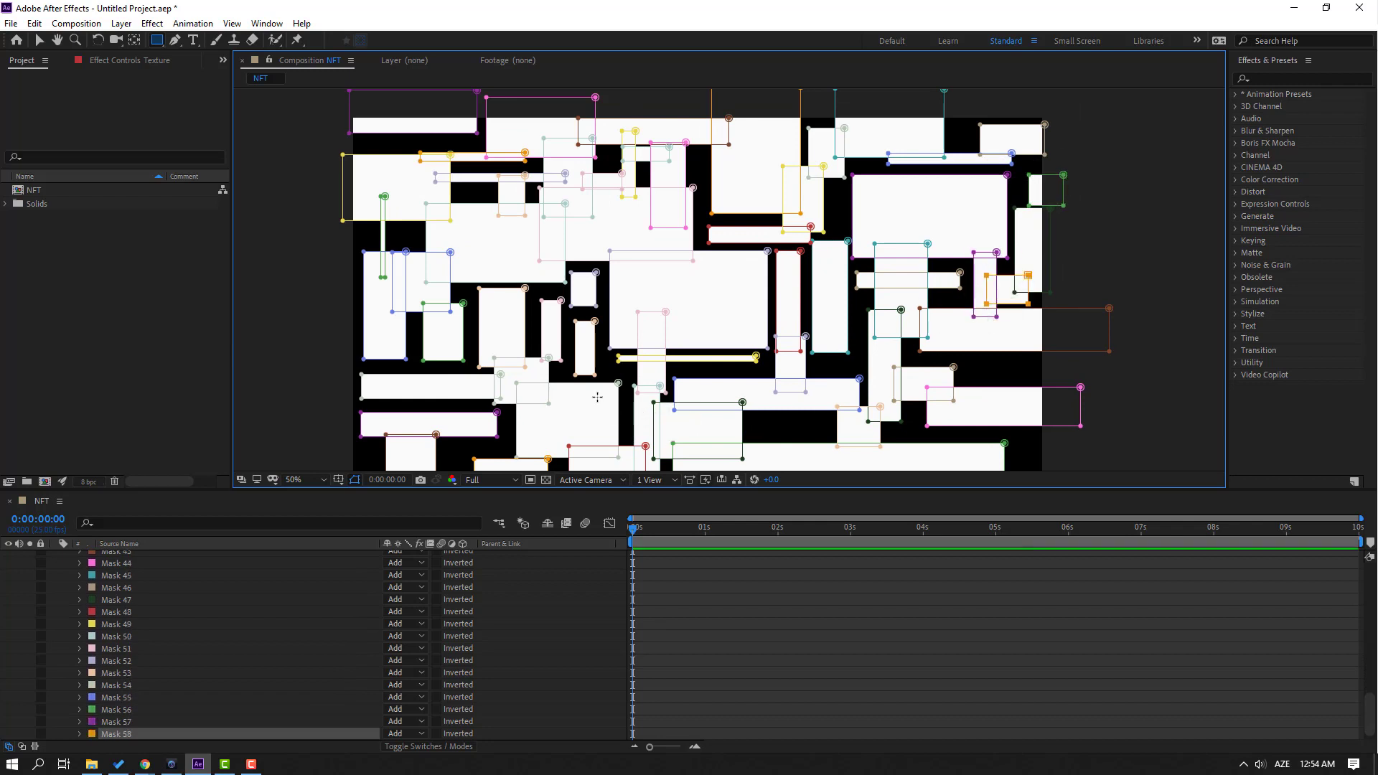
Return to the Selection tool, collapse the Texture layer's properties, hide that layer and make E3D visible.
{"action": "left_click", "coordinate": [40, 42]}
{"action": "scroll", "coordinate": [74, 585], "scroll_direction": "up", "scroll_amount": 10}
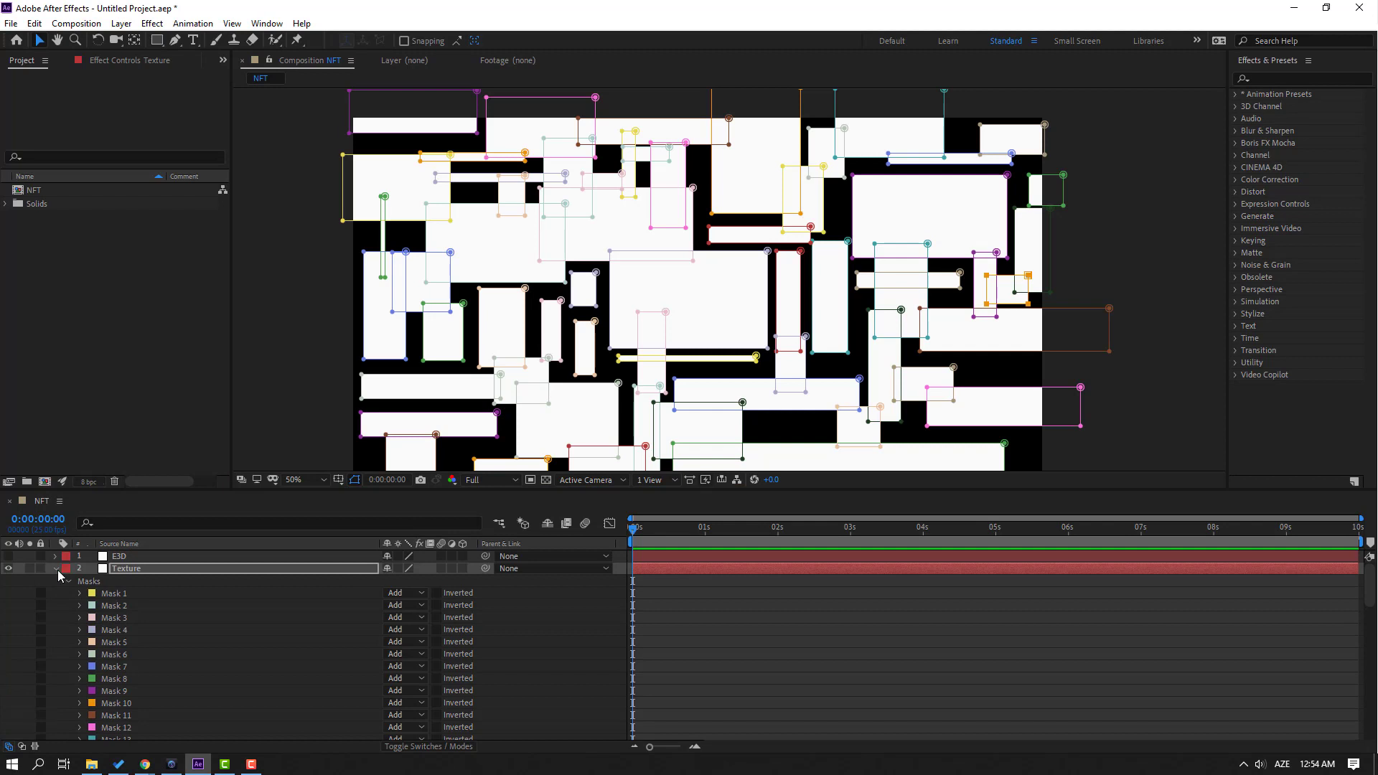
{"action": "left_click", "coordinate": [57, 568]}
{"action": "left_click", "coordinate": [8, 569]}
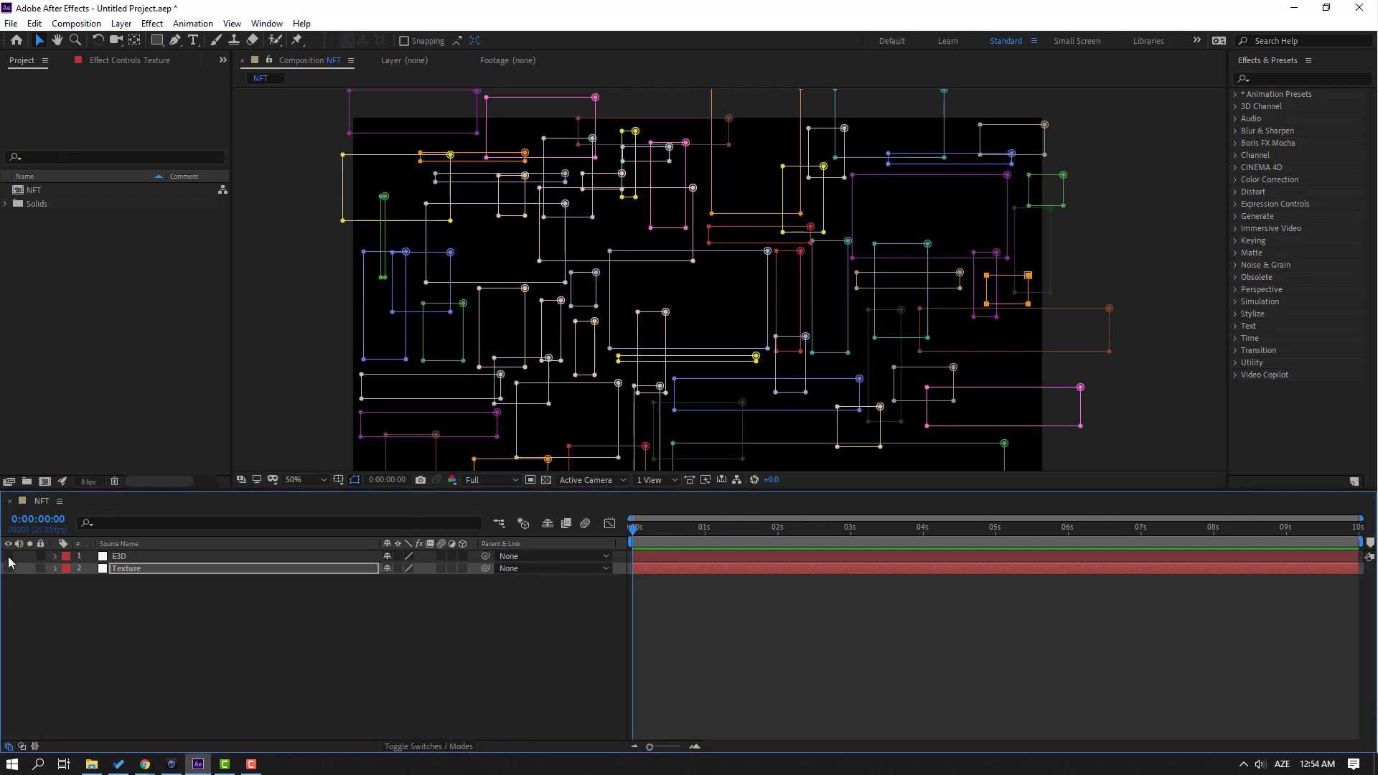
{"action": "left_click", "coordinate": [8, 557]}
Apply the Video Copilot Element effect to the E3D layer.
{"action": "left_click", "coordinate": [122, 557]}
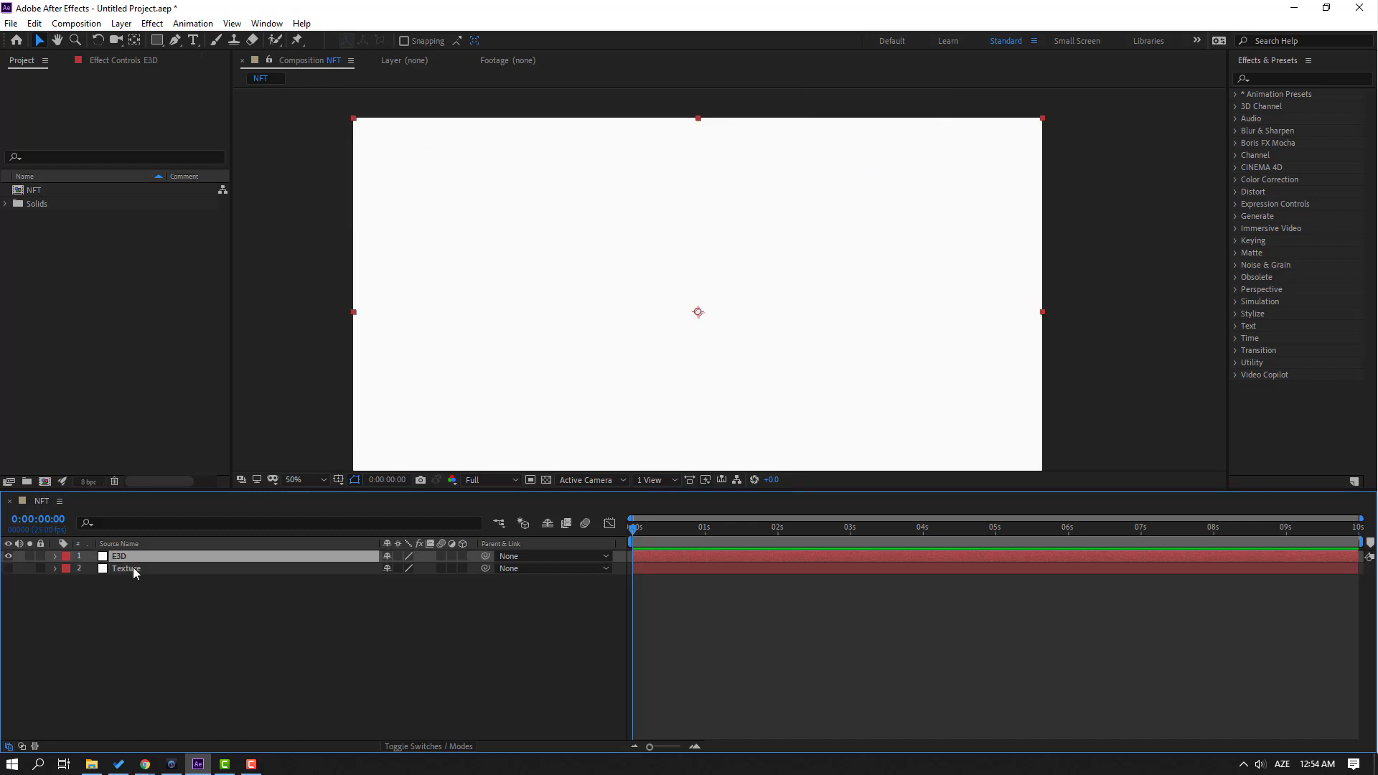
{"action": "left_click", "coordinate": [153, 24]}
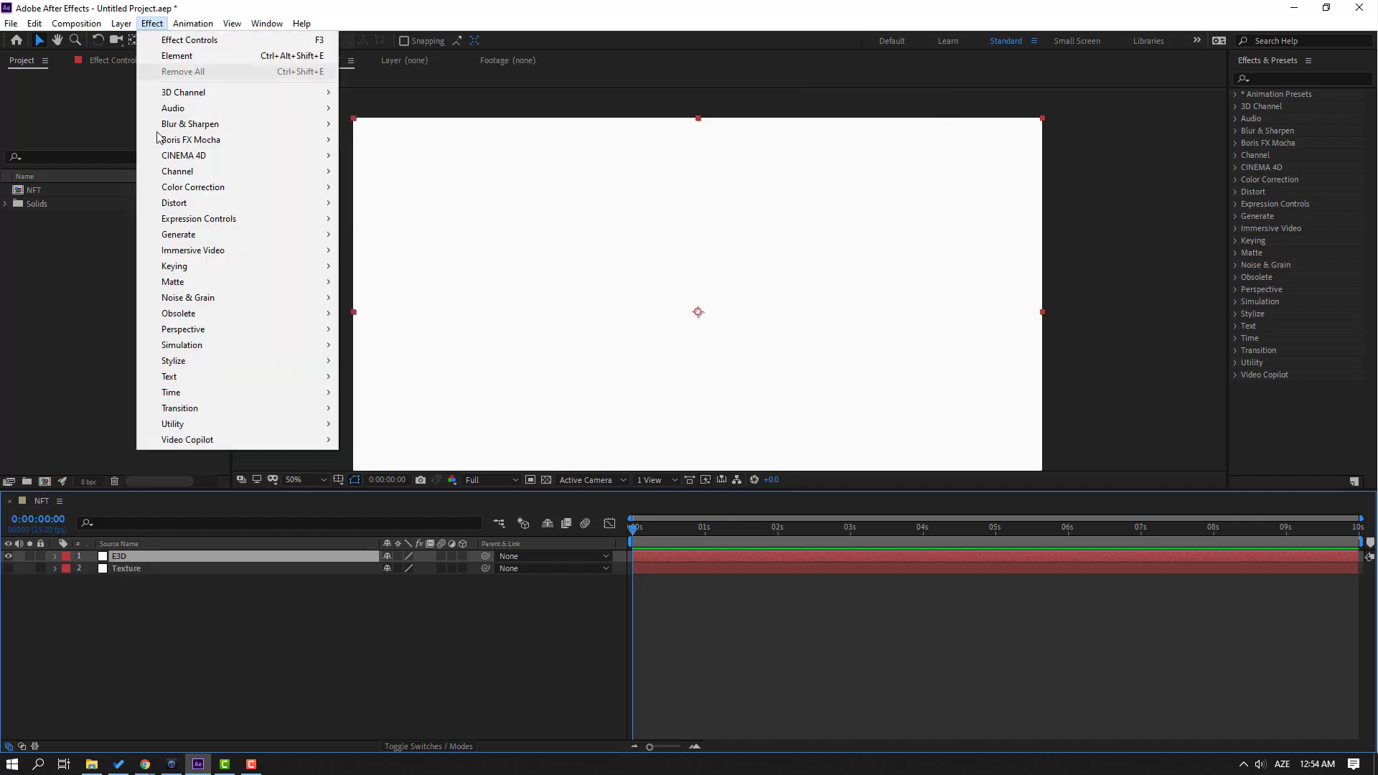
{"action": "mouse_move", "coordinate": [185, 439]}
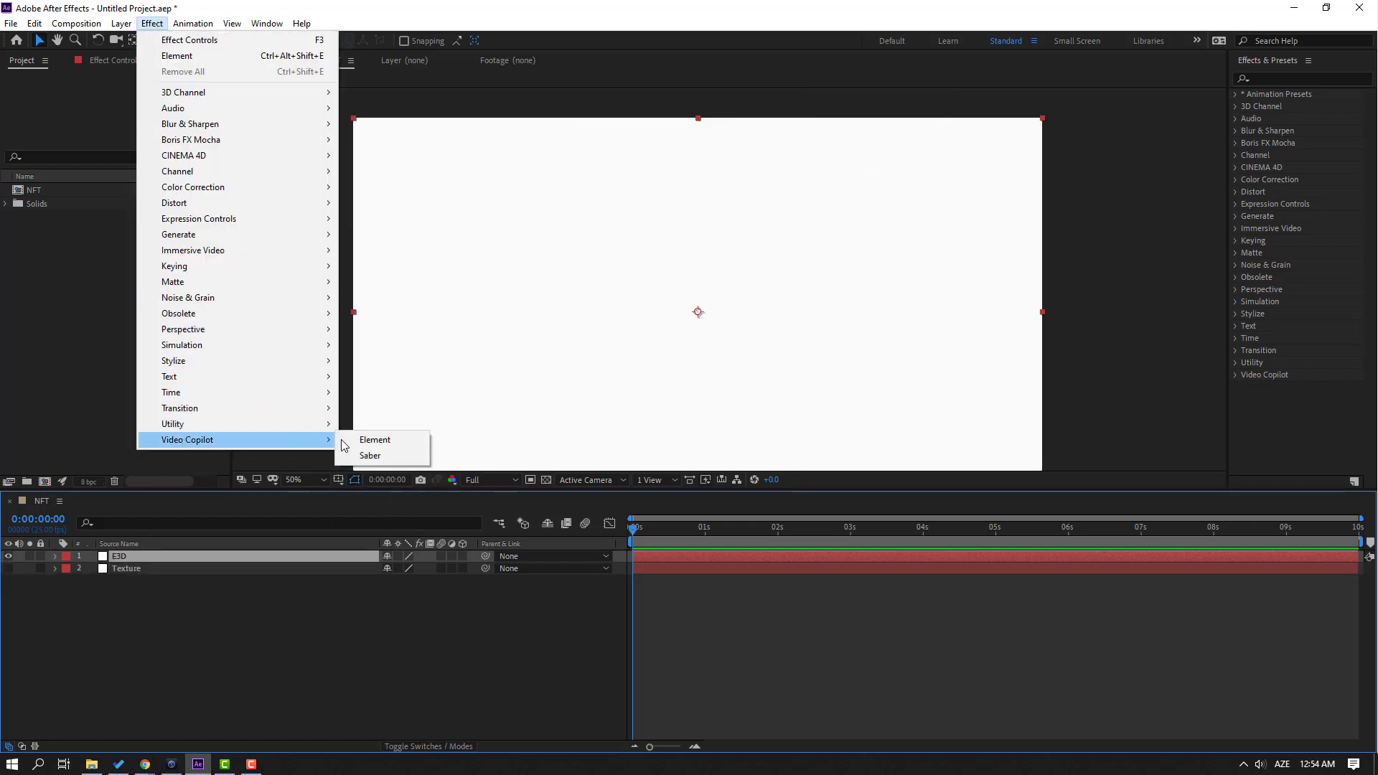
{"action": "left_click", "coordinate": [355, 440]}
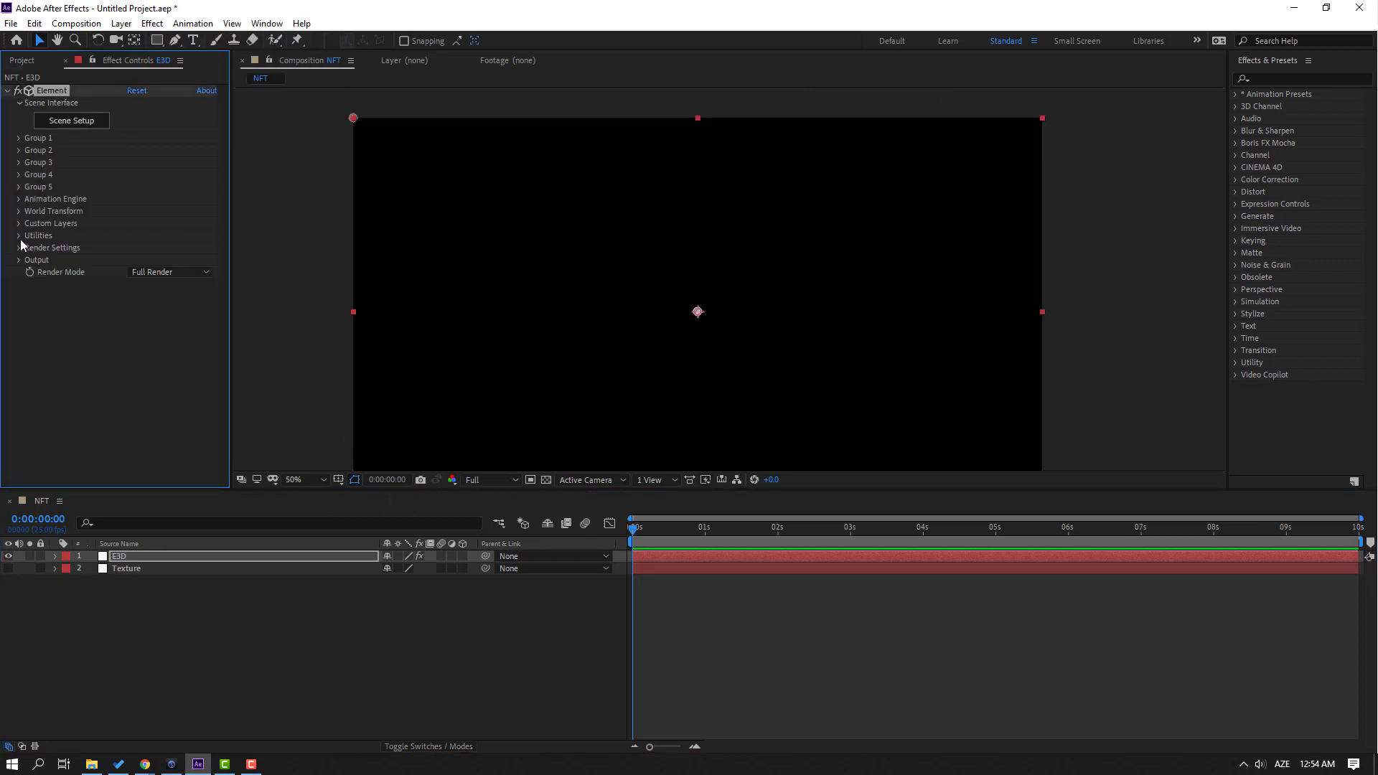
Assign the Texture layer as Path Layer 1 in Element's Custom Text and Masks settings.
{"action": "left_click", "coordinate": [18, 224]}
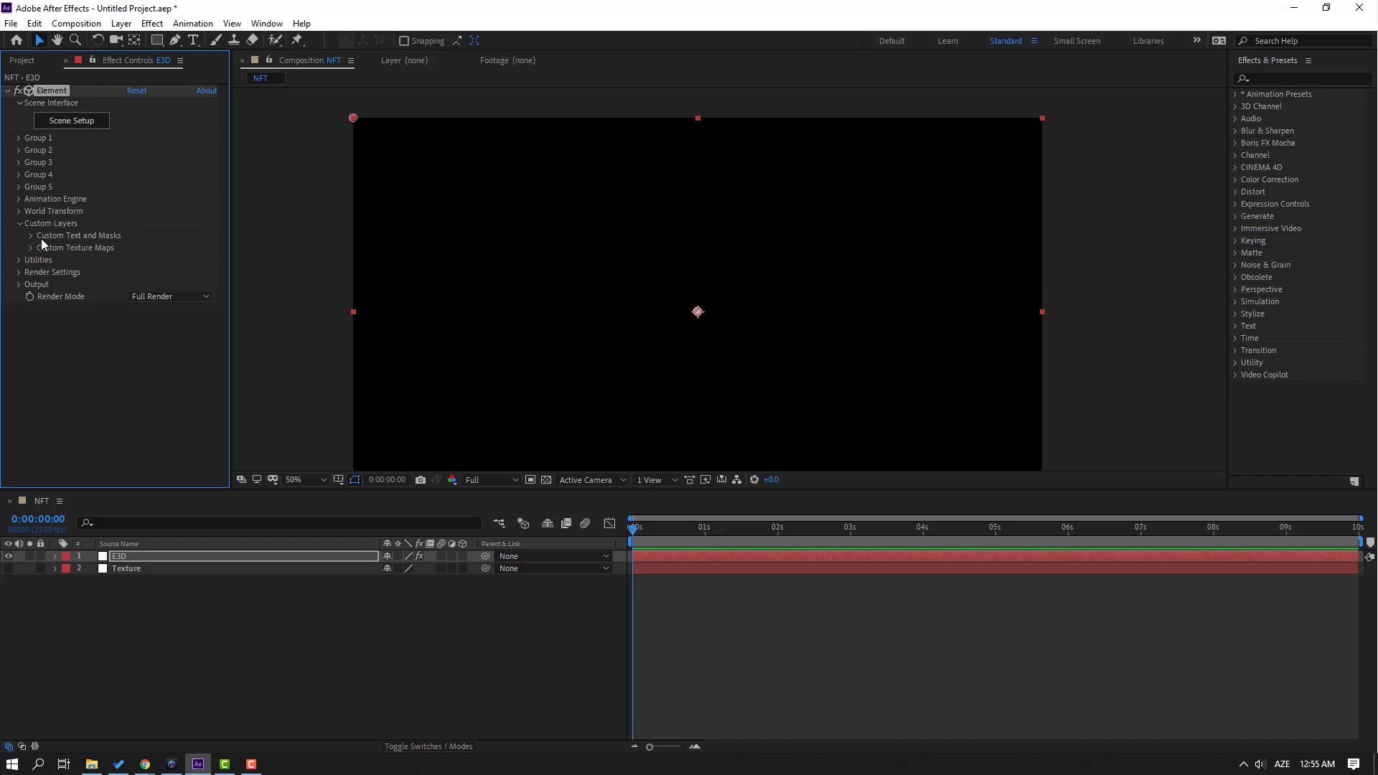
{"action": "left_click", "coordinate": [31, 235]}
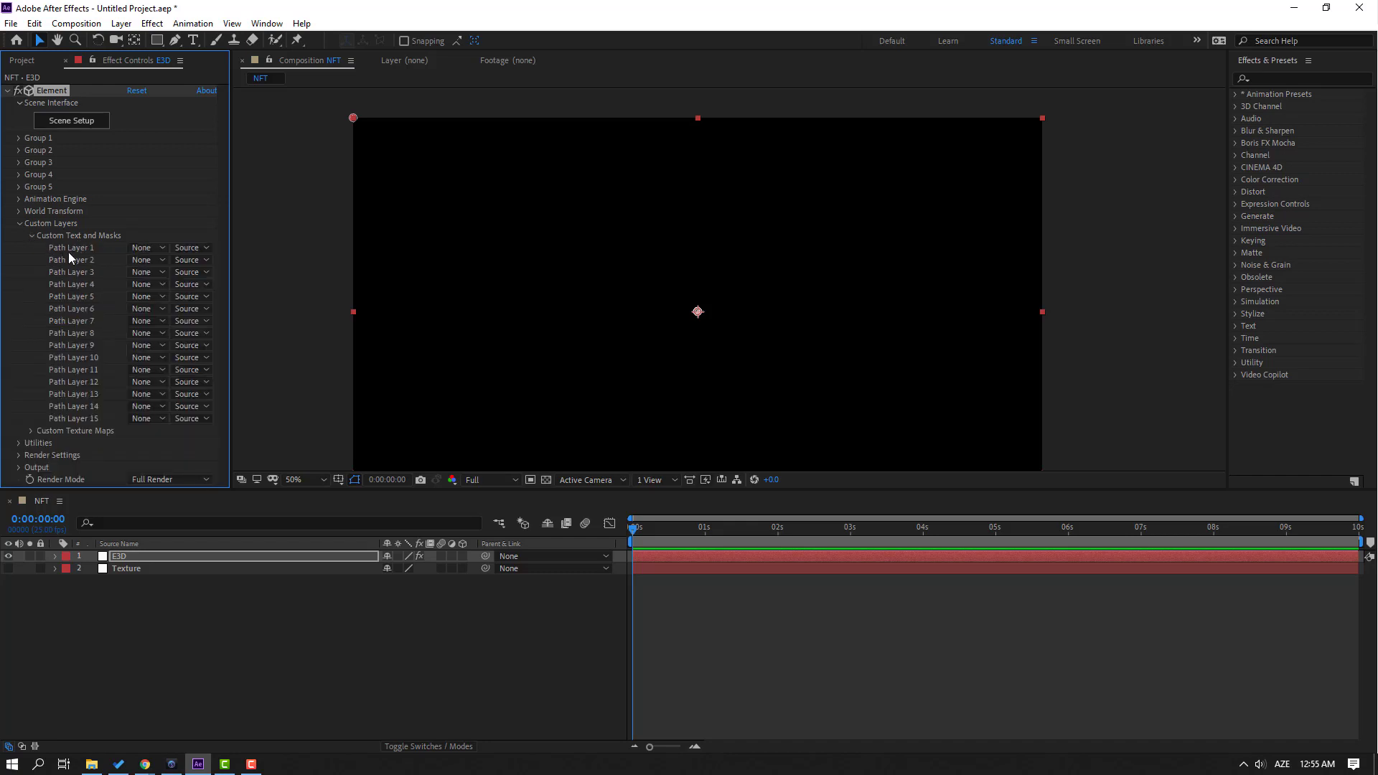
{"action": "left_click", "coordinate": [140, 248]}
Open Element's Scene Setup and extrude the mask shapes from Custom Path 1 into a 3D model.
{"action": "left_click", "coordinate": [76, 123]}
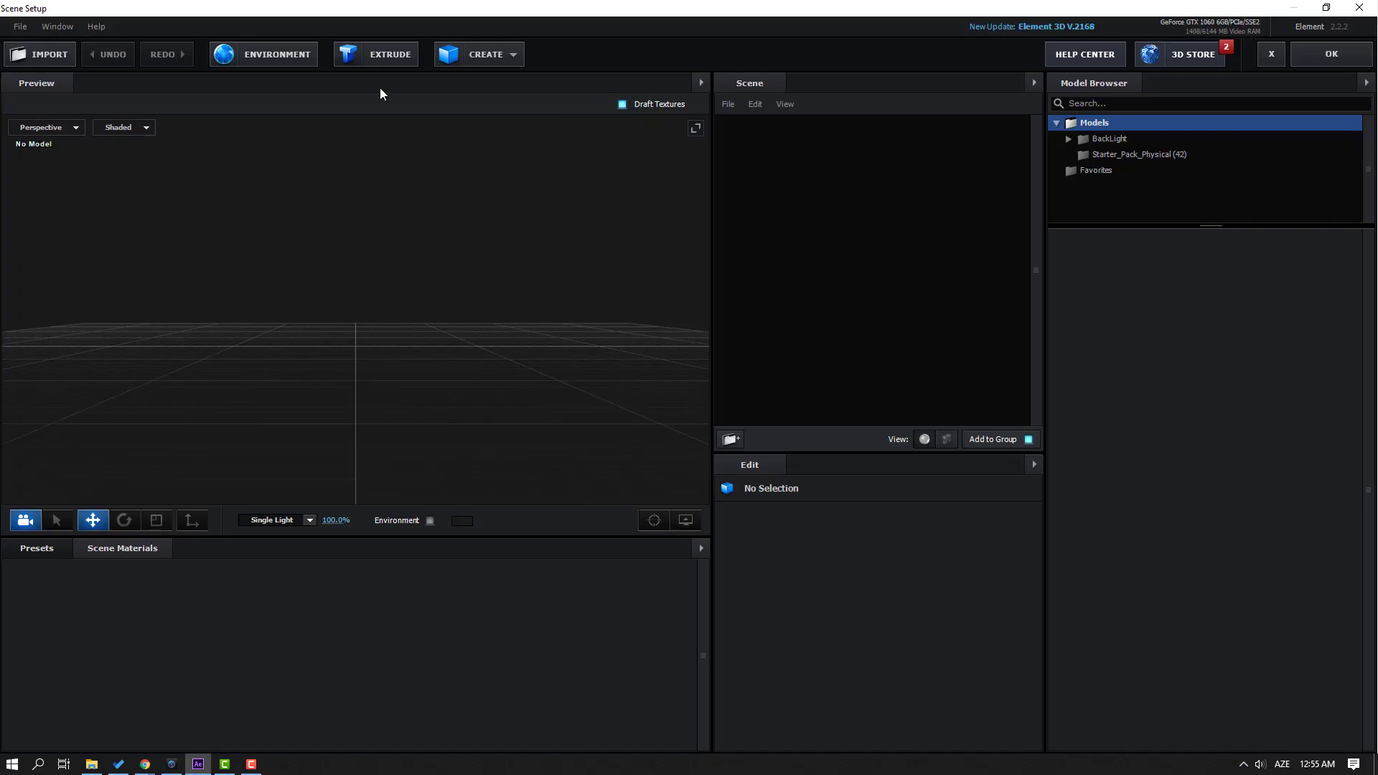
{"action": "left_click", "coordinate": [378, 59]}
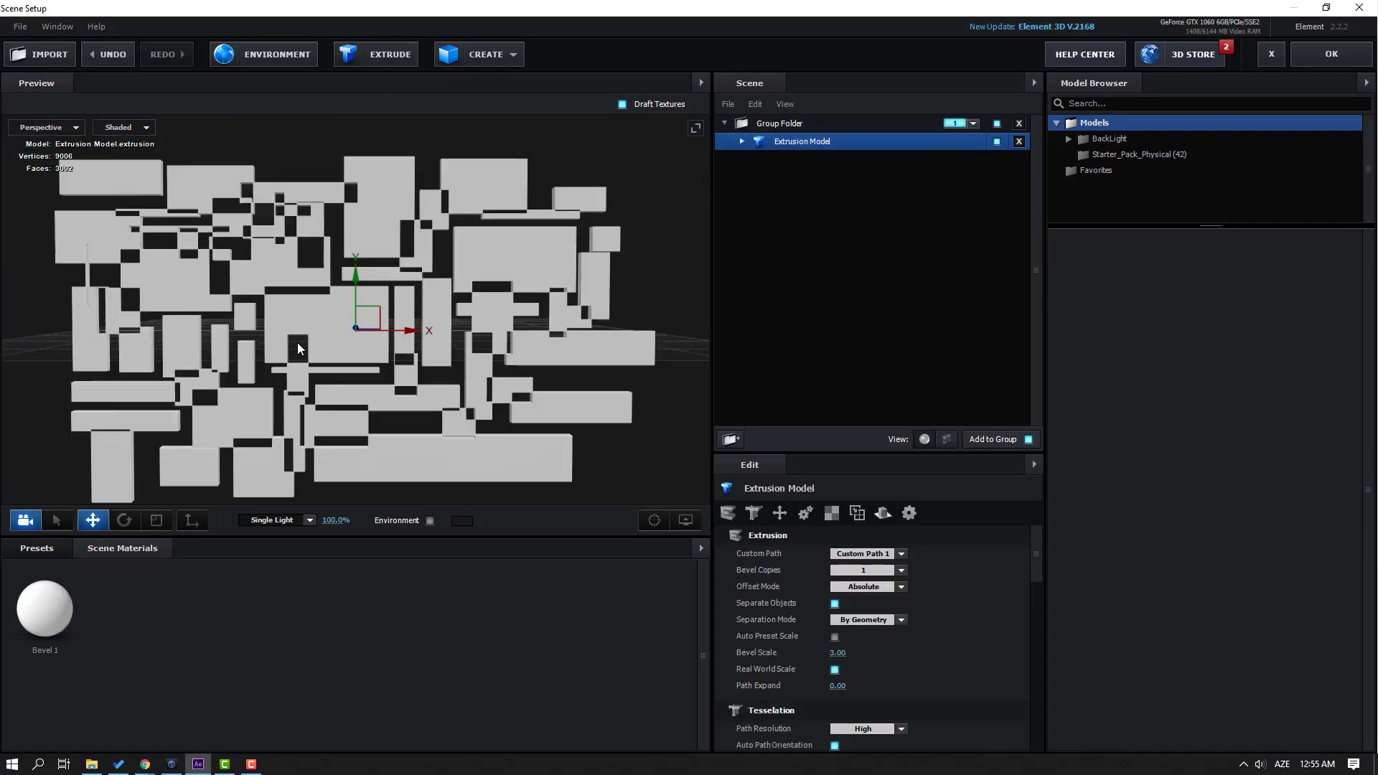
{"action": "left_click_drag", "start_coordinate": [218, 336], "coordinate": [221, 356]}
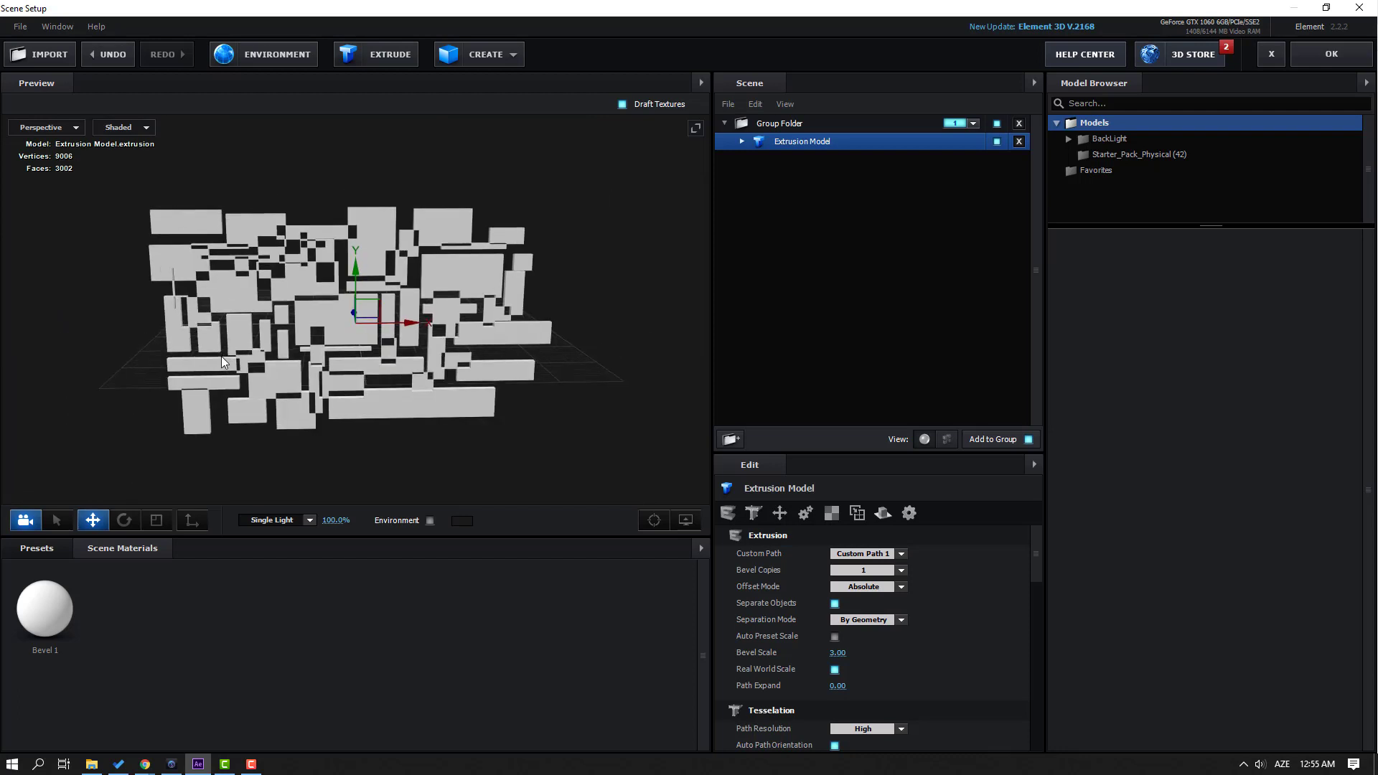
Rotate the extrusion model about its X axis so that it lies flat on the ground grid.
{"action": "left_click", "coordinate": [124, 522]}
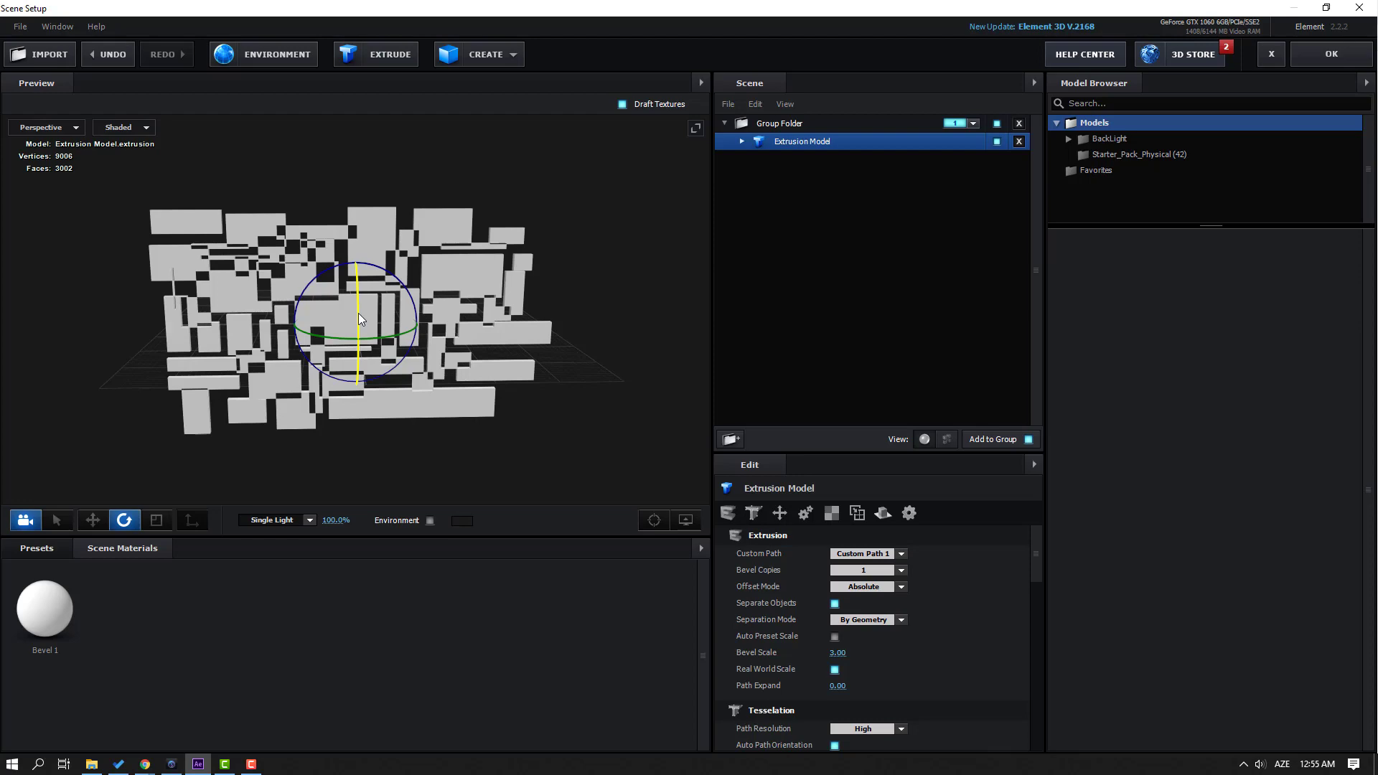
{"action": "left_click_drag", "start_coordinate": [358, 313], "coordinate": [359, 191]}
{"action": "mouse_move", "coordinate": [205, 369]}
{"action": "left_mouse_down"}
{"action": "mouse_move", "coordinate": [226, 368]}
{"action": "mouse_move", "coordinate": [228, 398]}
{"action": "mouse_move", "coordinate": [224, 364]}
{"action": "left_mouse_up"}
{"action": "scroll", "coordinate": [264, 415], "scroll_direction": "up", "scroll_amount": 2}
{"action": "left_click_drag", "start_coordinate": [264, 416], "coordinate": [265, 342]}
{"action": "scroll", "coordinate": [264, 342], "scroll_direction": "down", "scroll_amount": 4}
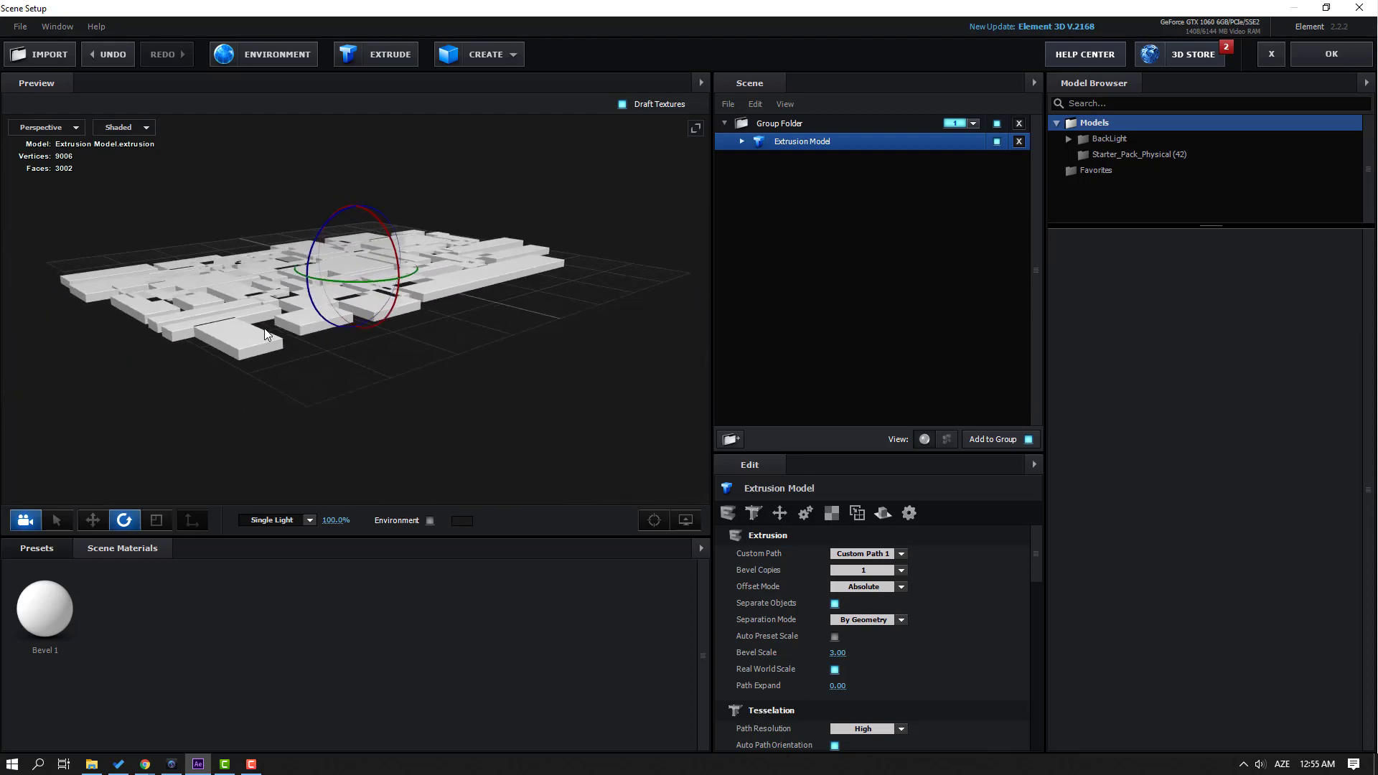
{"action": "scroll", "coordinate": [265, 342], "scroll_direction": "up", "scroll_amount": 3}
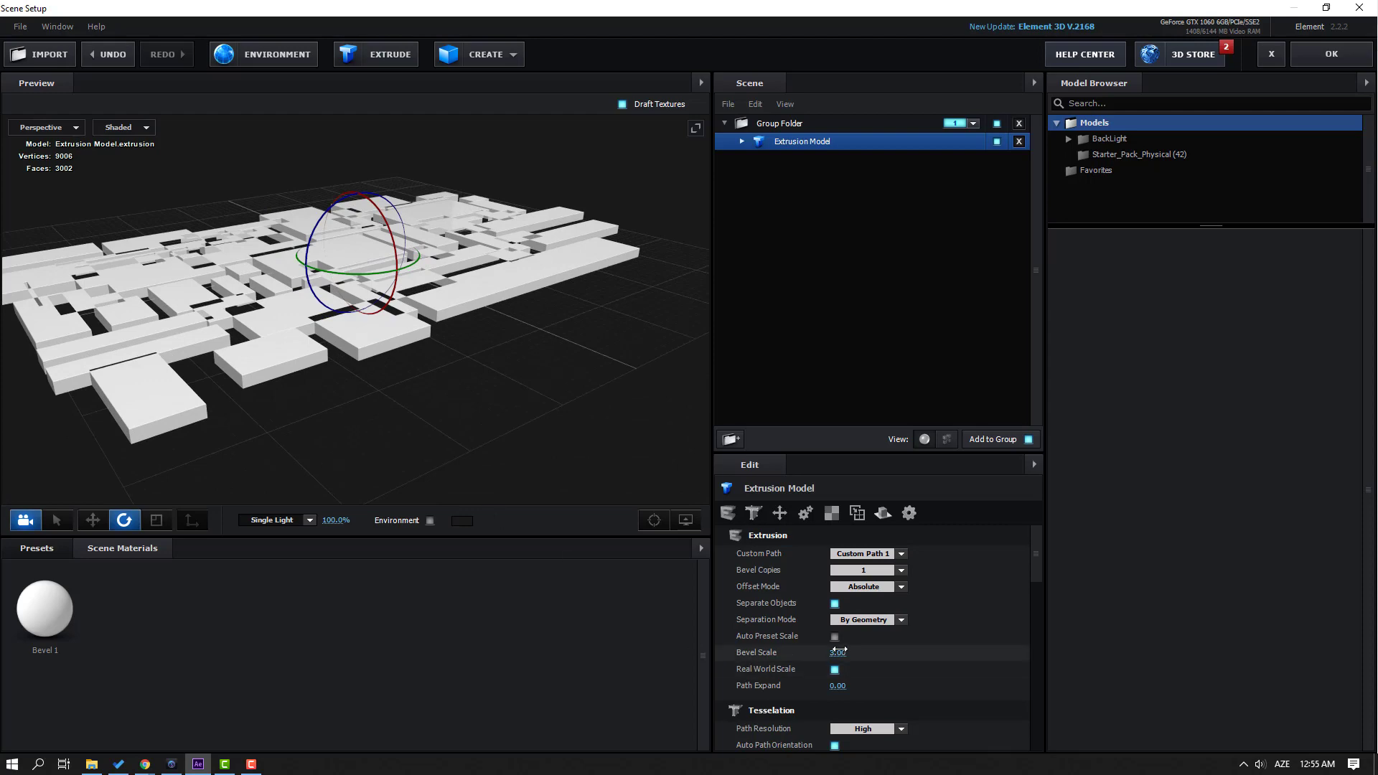
Set the extrusion model's Bevel Scale to 2.
{"action": "left_click_drag", "start_coordinate": [829, 653], "coordinate": [819, 654]}
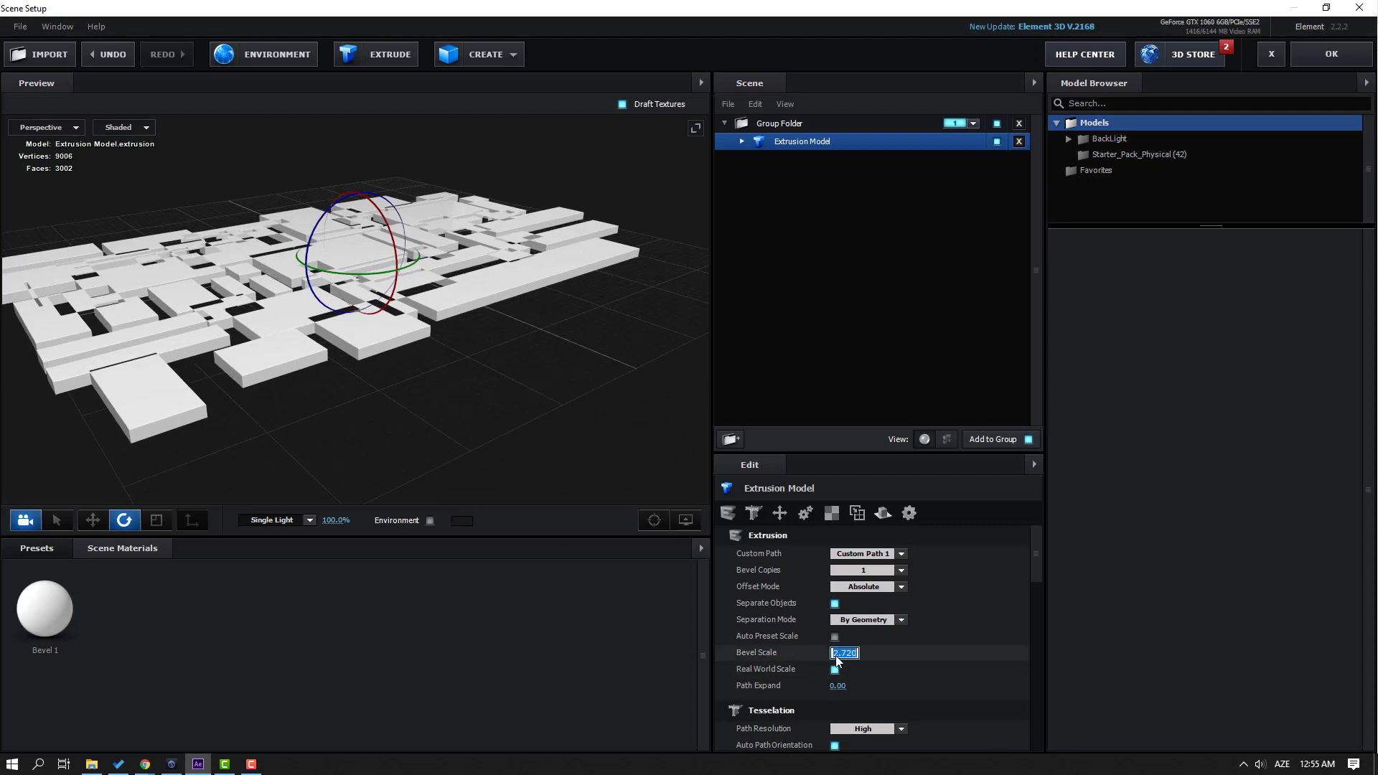
{"action": "type", "text": "2"}
{"action": "key", "text": "Return"}
Duplicate the extrusion model twice and move the copies so all three line up end to end in one strip.
{"action": "left_click_drag", "start_coordinate": [226, 240], "coordinate": [121, 291]}
{"action": "left_click", "coordinate": [103, 523]}
{"action": "scroll", "coordinate": [245, 305], "scroll_direction": "down", "scroll_amount": 3}
{"action": "key", "text": "ctrl+d"}
{"action": "key", "text": "ctrl+d"}
{"action": "scroll", "coordinate": [389, 320], "scroll_direction": "down", "scroll_amount": 2}
{"action": "left_click_drag", "start_coordinate": [449, 316], "coordinate": [373, 353]}
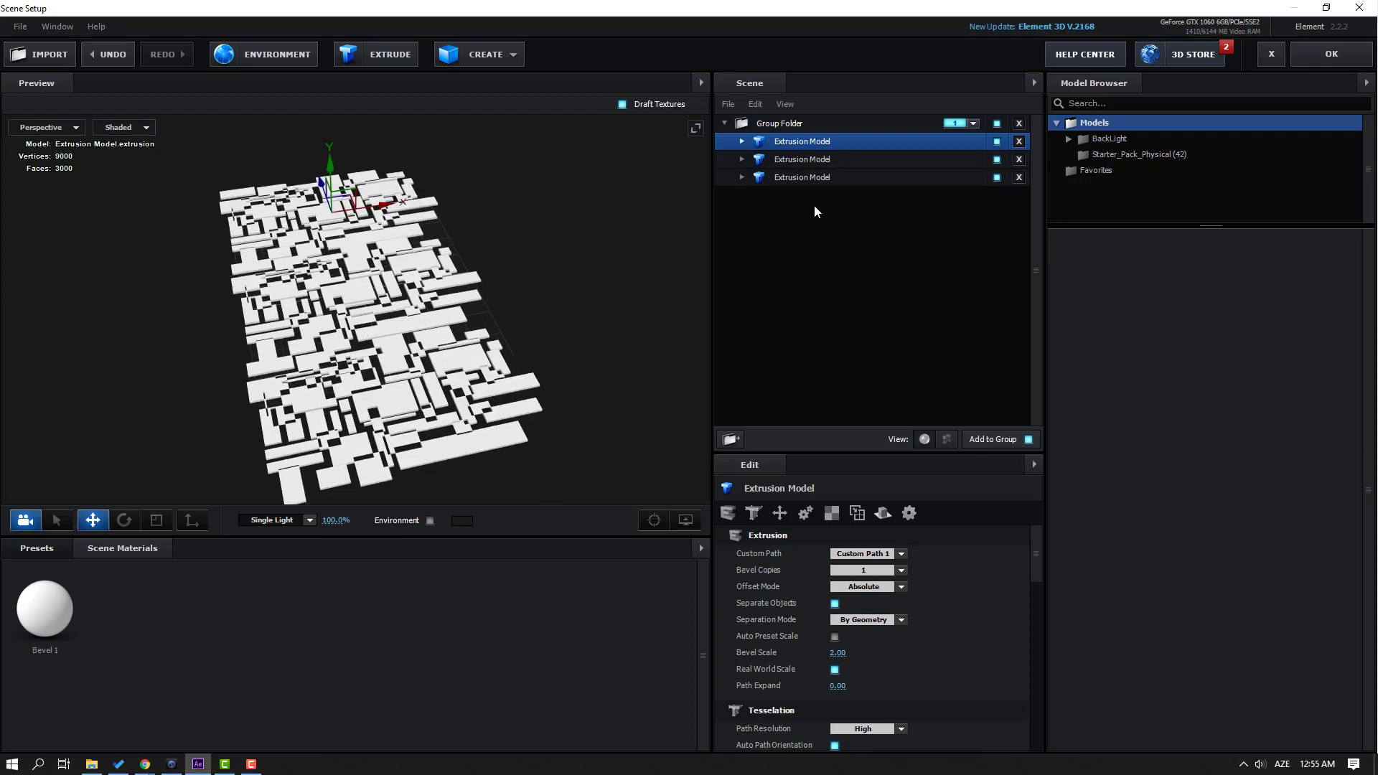
Duplicate all three extrusion models together and move the copies along the X axis to form a second adjoining strip.
{"action": "left_click", "coordinate": [788, 156]}
{"action": "left_click", "coordinate": [786, 178], "text": "ctrl"}
{"action": "left_click", "coordinate": [797, 144], "text": "ctrl"}
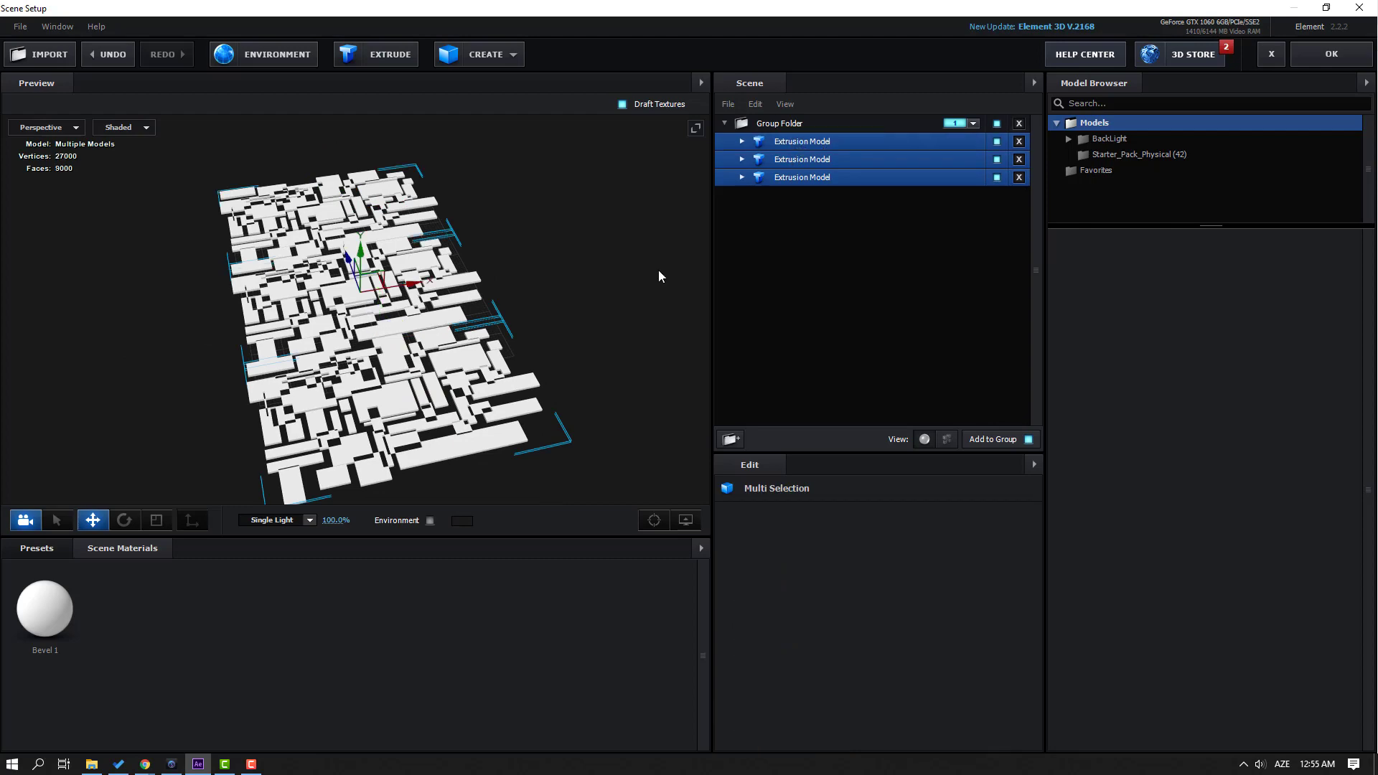
{"action": "key", "text": "ctrl+d"}
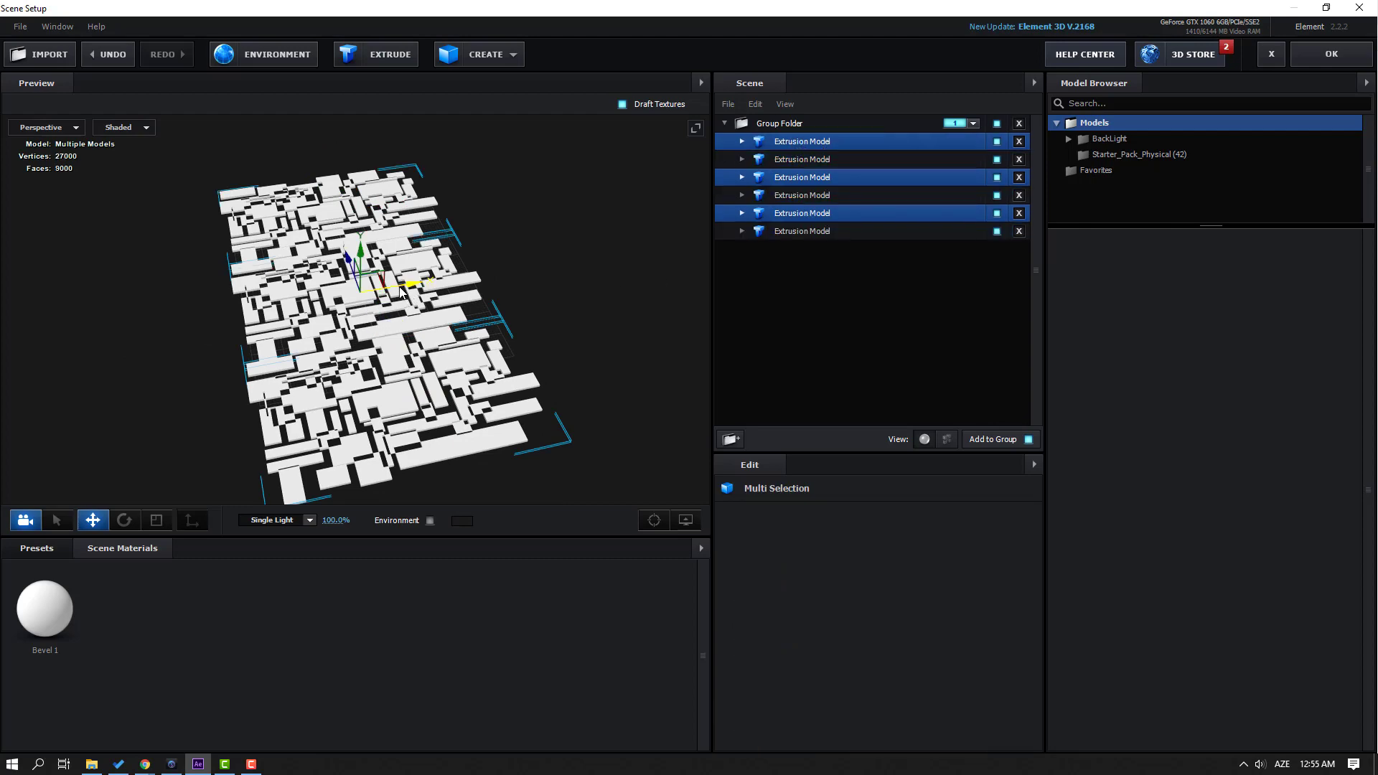
{"action": "left_click_drag", "start_coordinate": [402, 288], "coordinate": [586, 266]}
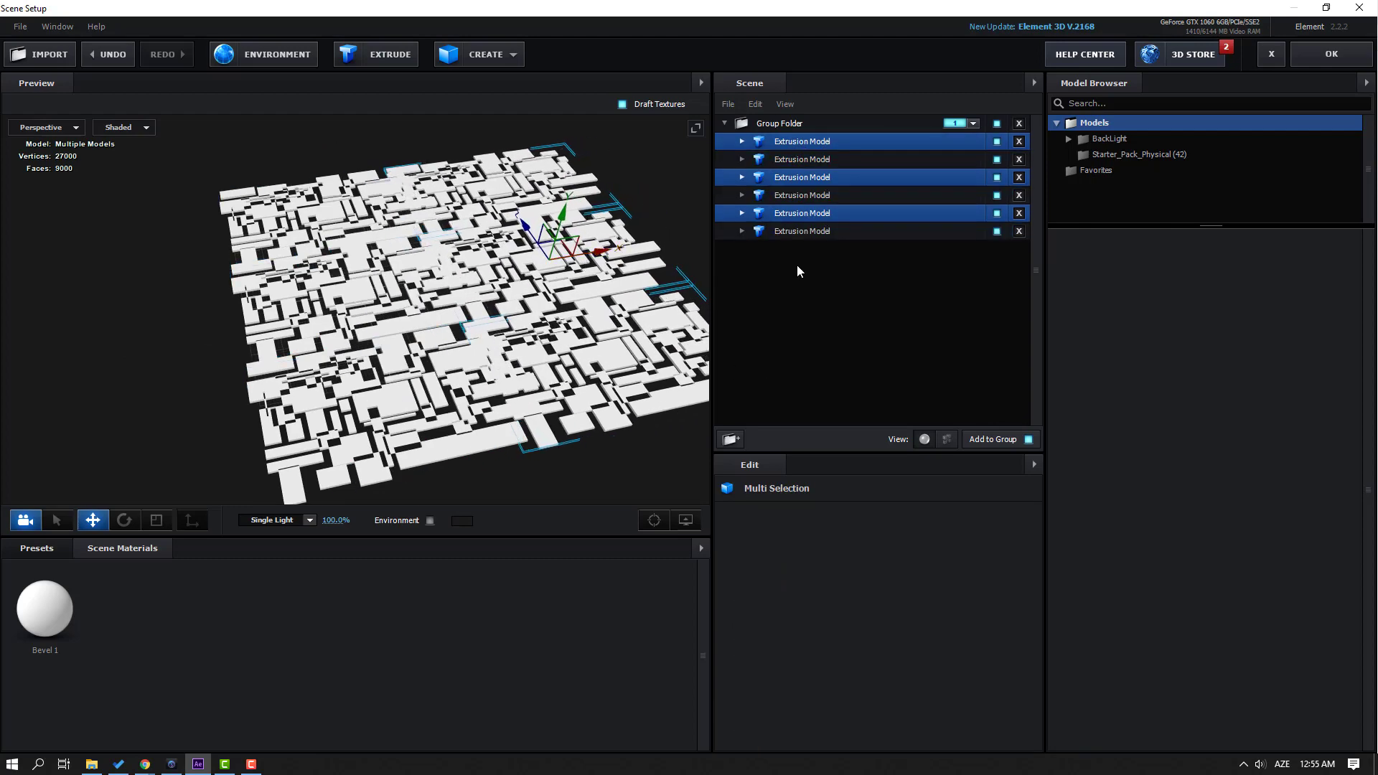
Duplicate all six extrusion models together and raise the copies slightly along the Y axis to form a second layer.
{"action": "left_click", "coordinate": [802, 231]}
{"action": "left_click", "coordinate": [797, 195], "text": "ctrl"}
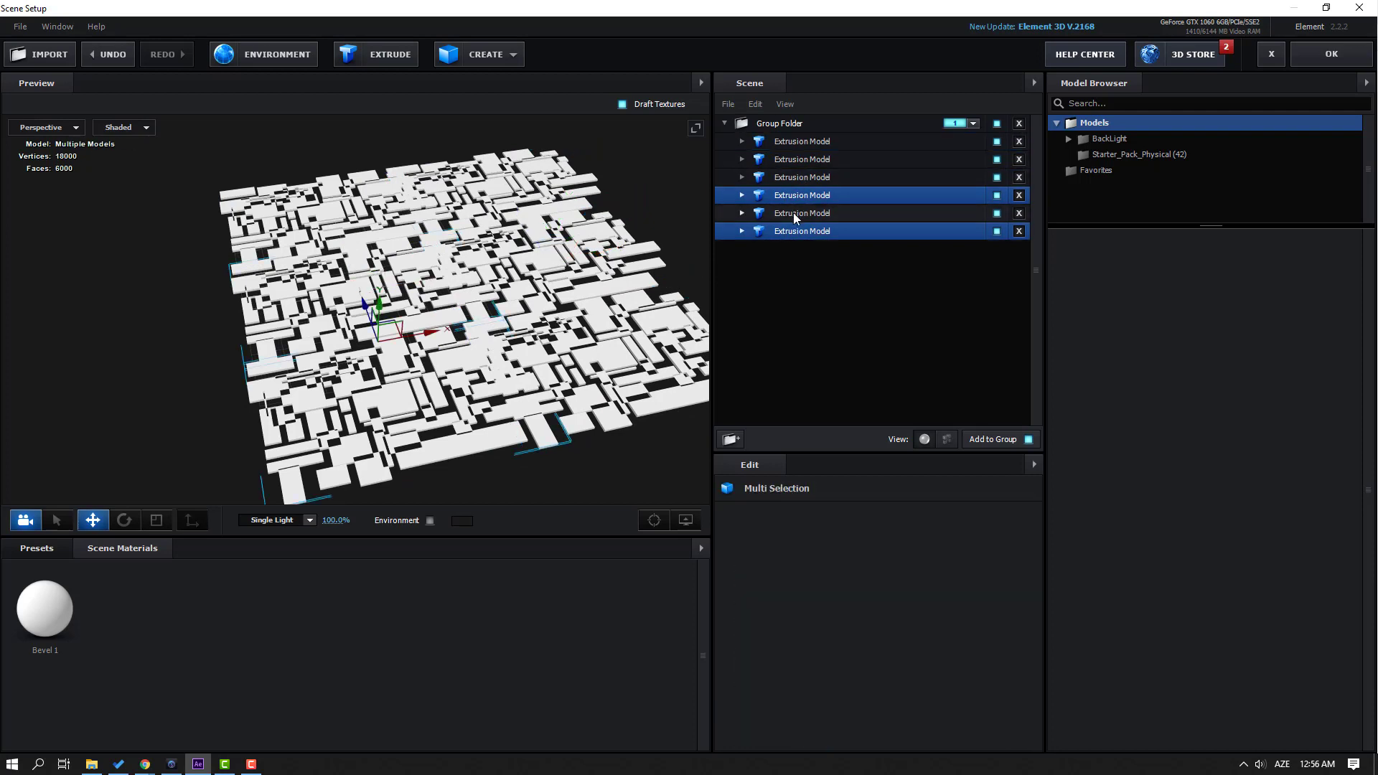
{"action": "left_click", "coordinate": [793, 212], "text": "ctrl"}
{"action": "left_click", "coordinate": [801, 178], "text": "ctrl"}
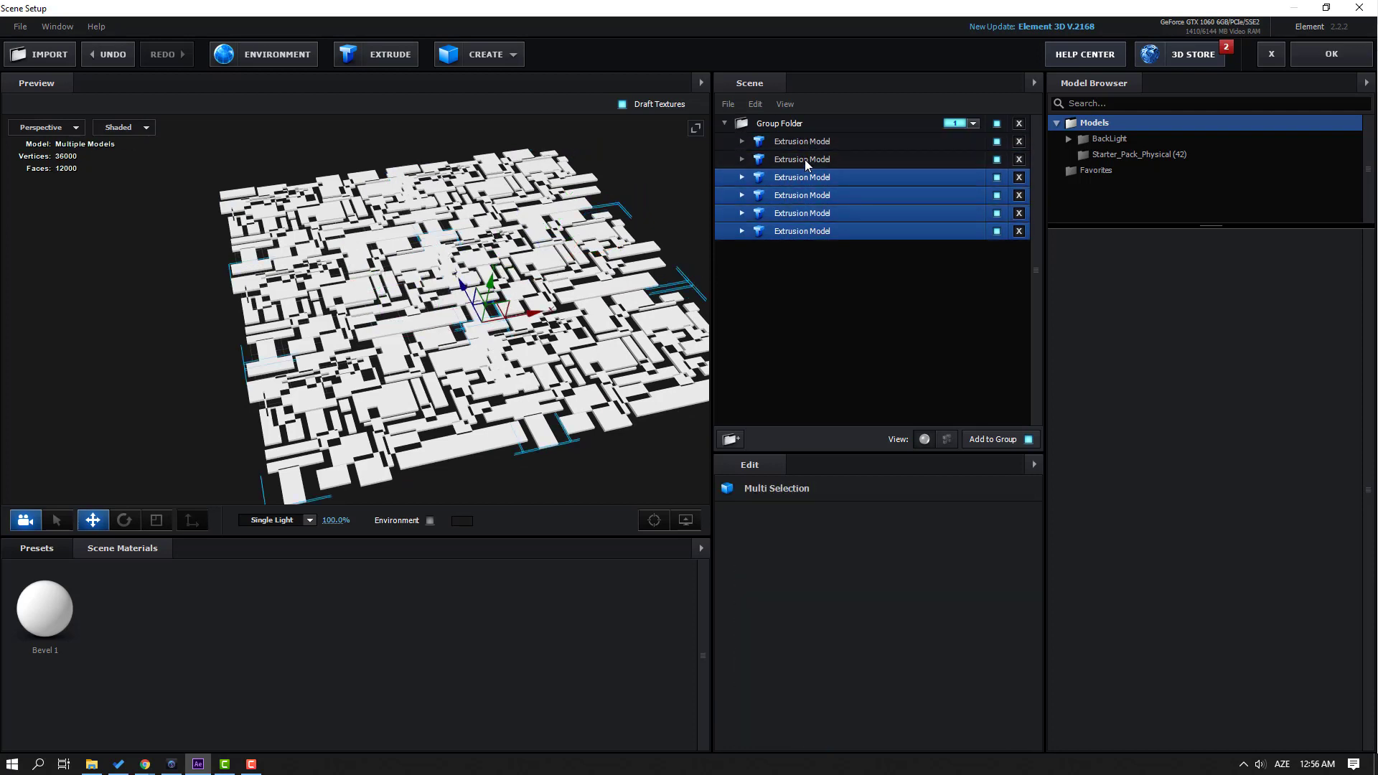
{"action": "left_click", "coordinate": [804, 160], "text": "ctrl"}
{"action": "left_click", "coordinate": [789, 142], "text": "ctrl"}
{"action": "key", "text": "ctrl+d"}
{"action": "left_click_drag", "start_coordinate": [439, 290], "coordinate": [456, 213]}
{"action": "scroll", "coordinate": [431, 247], "scroll_direction": "up", "scroll_amount": 3}
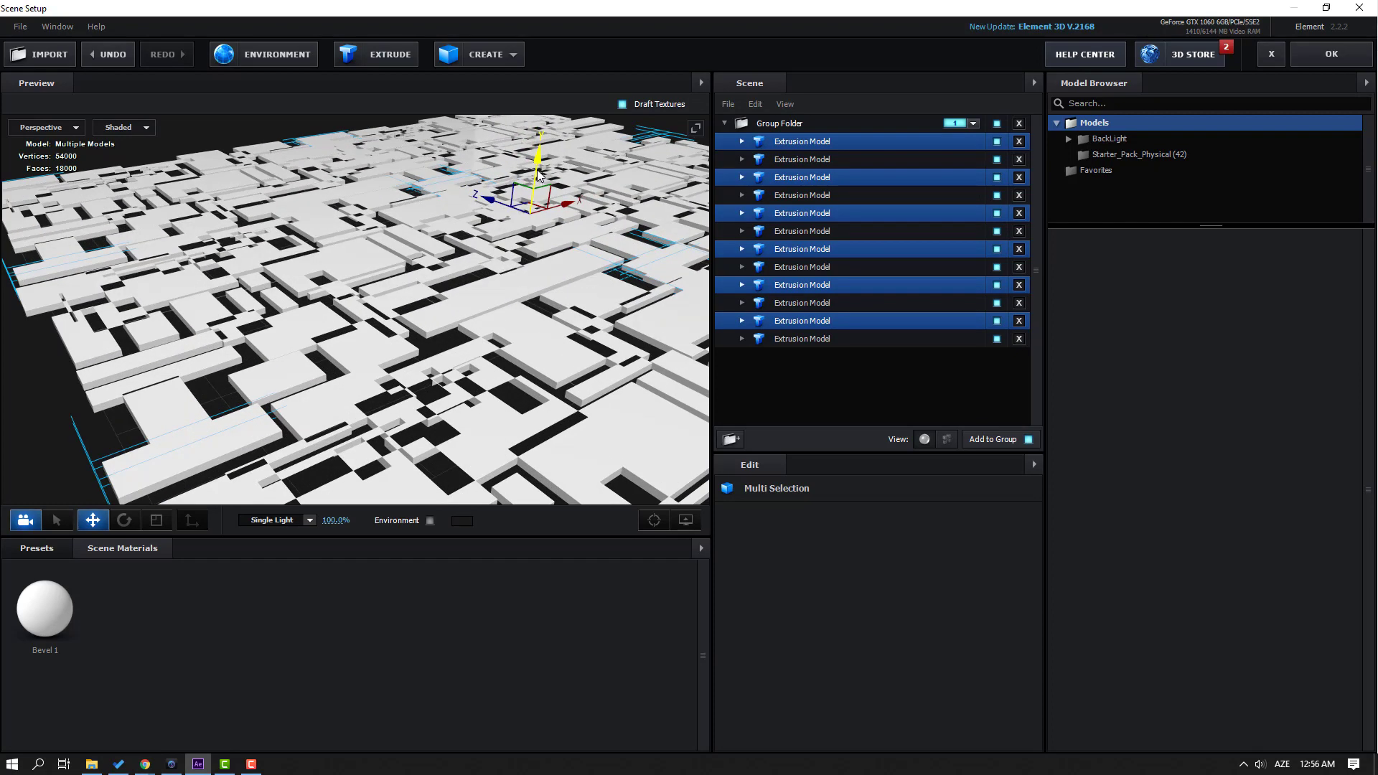
{"action": "left_click_drag", "start_coordinate": [537, 174], "coordinate": [540, 166]}
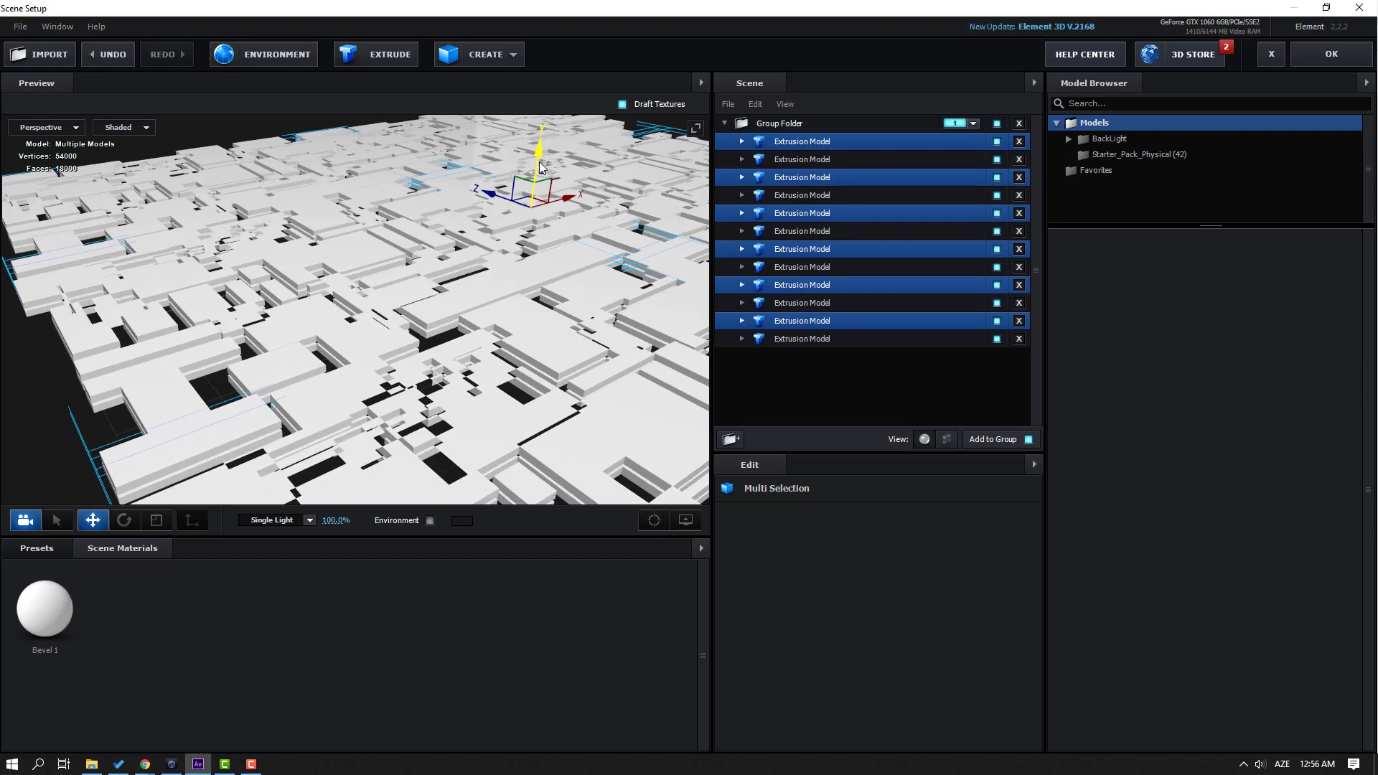
Rotate the duplicated upper layer of extrusion models about the Y axis so its pattern differs from the layer below.
{"action": "left_click", "coordinate": [124, 520]}
{"action": "left_click_drag", "start_coordinate": [509, 237], "coordinate": [637, 243]}
{"action": "left_click_drag", "start_coordinate": [377, 241], "coordinate": [348, 192]}
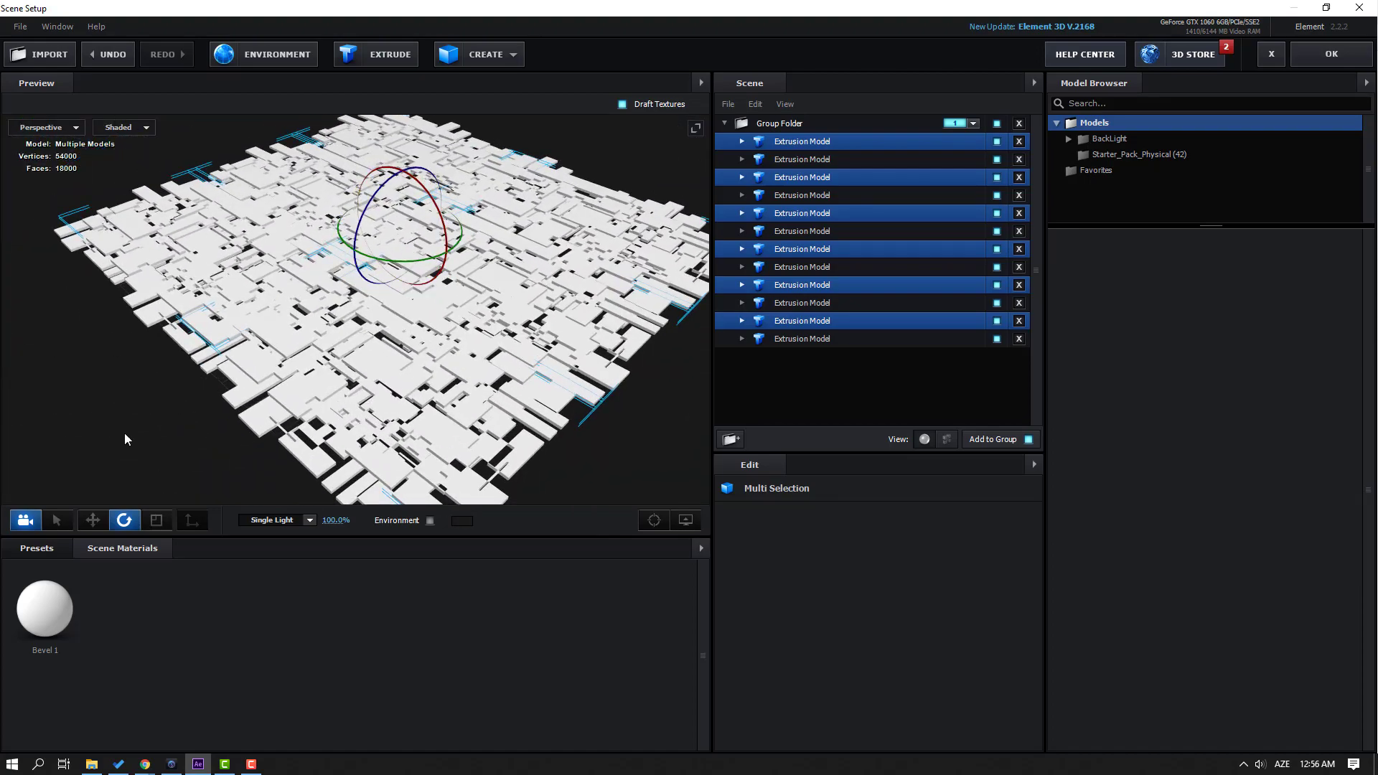
{"action": "left_click", "coordinate": [101, 524]}
{"action": "scroll", "coordinate": [542, 269], "scroll_direction": "down", "scroll_amount": 2}
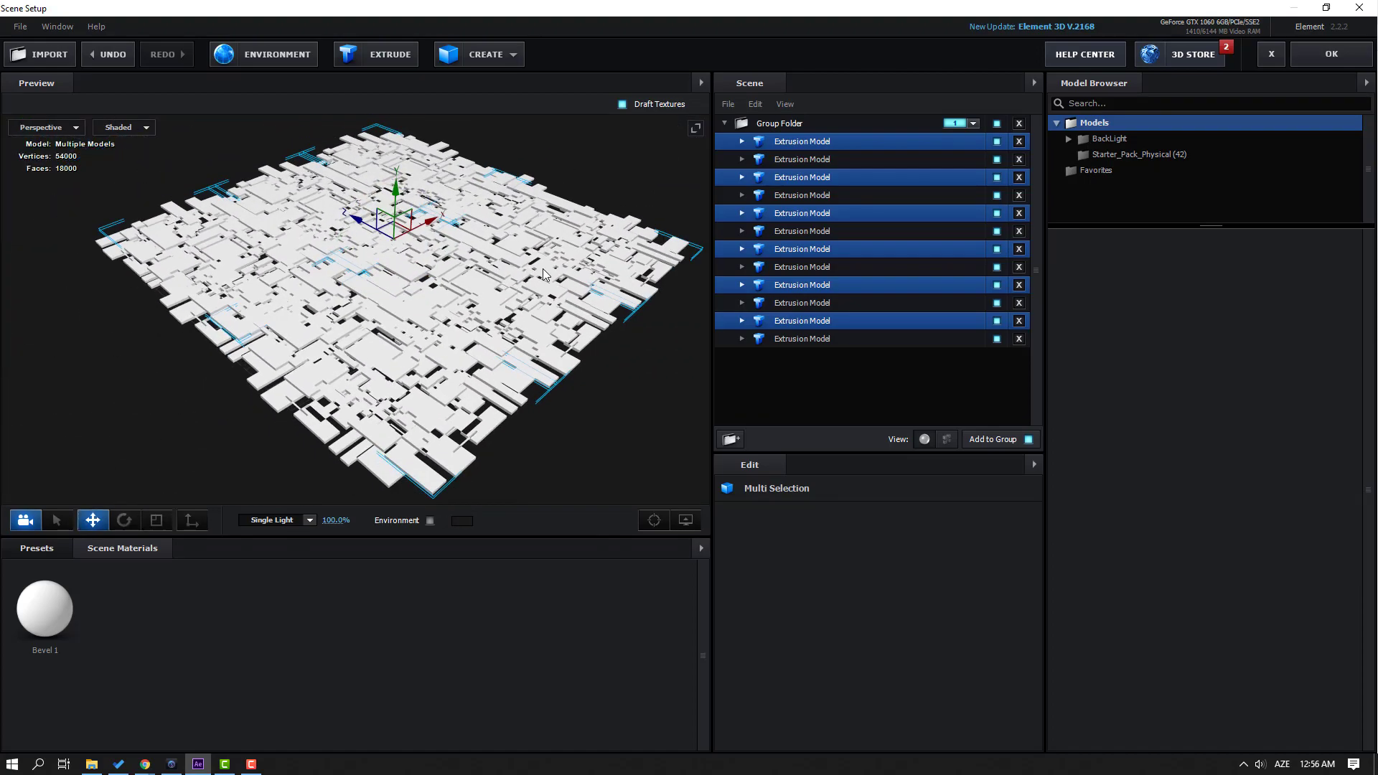
Create a plane model, move it to X 3.20 and scale it to about 3037% in X and 2982% in Z under the blocks.
{"action": "left_click", "coordinate": [493, 61]}
{"action": "left_click", "coordinate": [669, 89]}
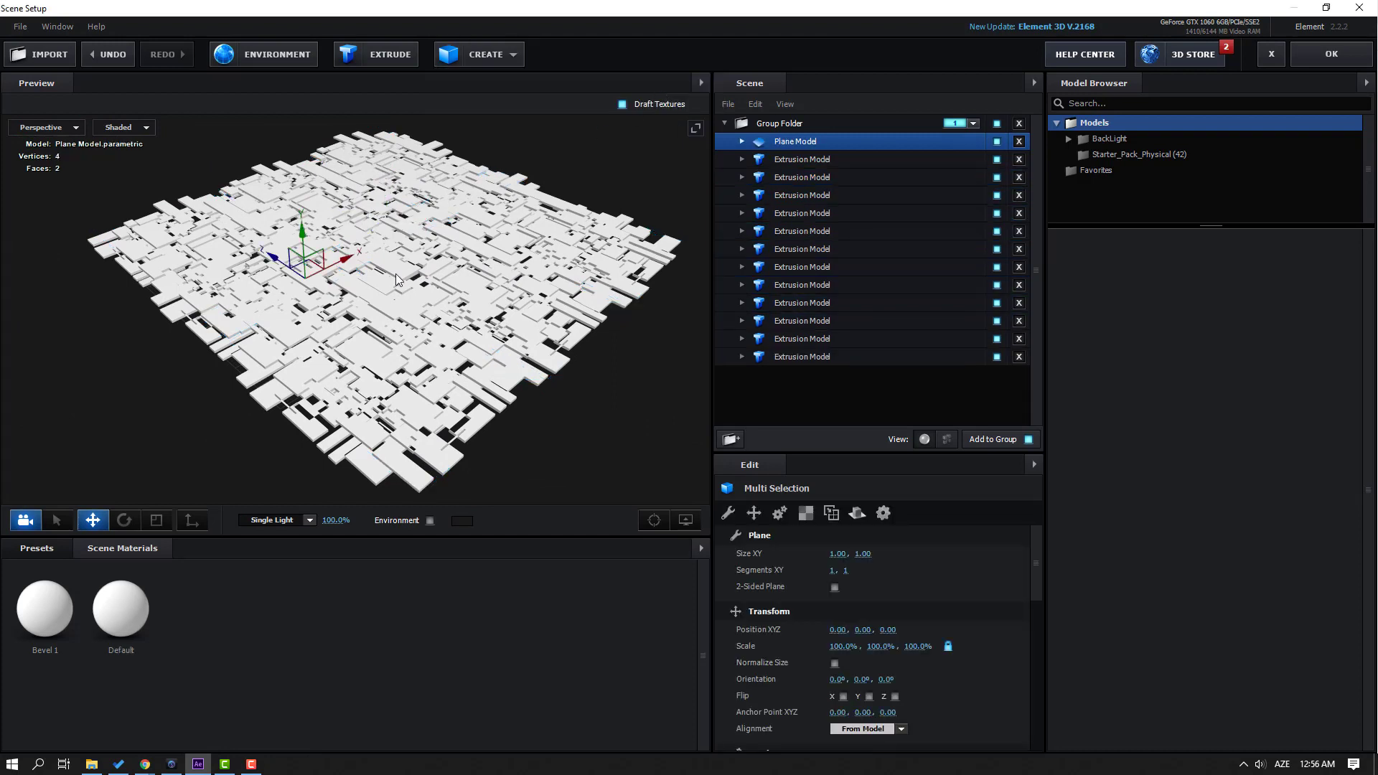
{"action": "left_click_drag", "start_coordinate": [335, 261], "coordinate": [408, 242]}
{"action": "left_click", "coordinate": [155, 521]}
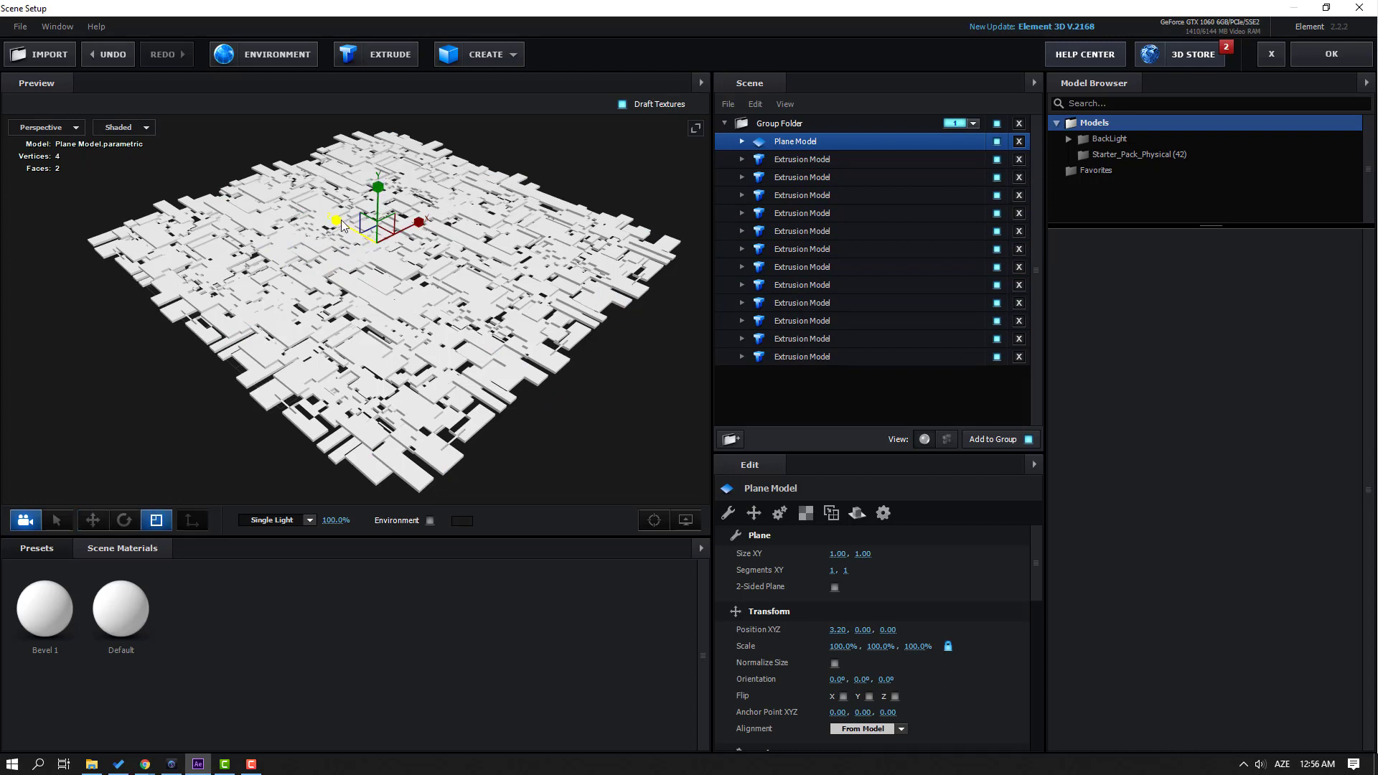
{"action": "left_click_drag", "start_coordinate": [231, 175], "coordinate": [156, 156]}
{"action": "left_click_drag", "start_coordinate": [420, 223], "coordinate": [637, 155]}
{"action": "scroll", "coordinate": [351, 291], "scroll_direction": "down", "scroll_amount": 3}
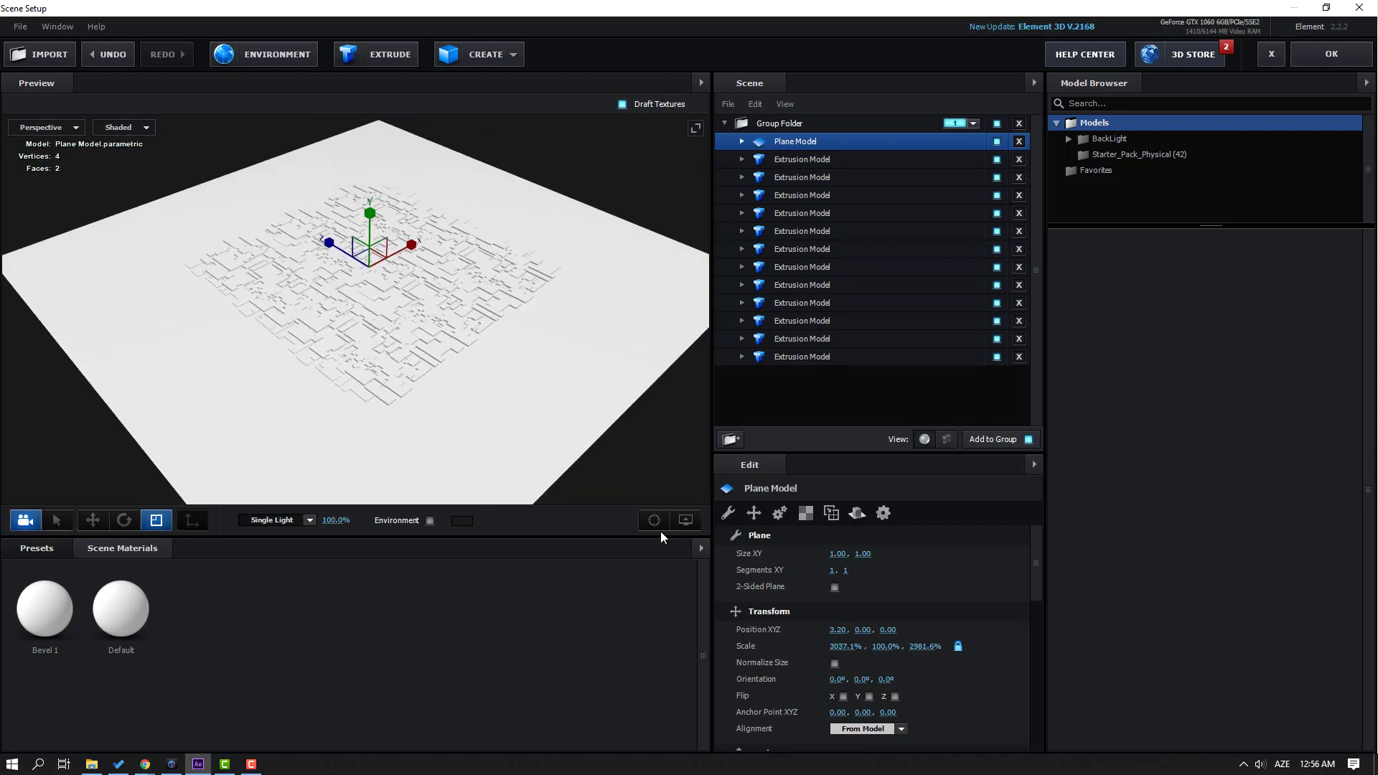
Turn on ambient occlusion display in the preview's view options.
{"action": "left_click", "coordinate": [684, 526]}
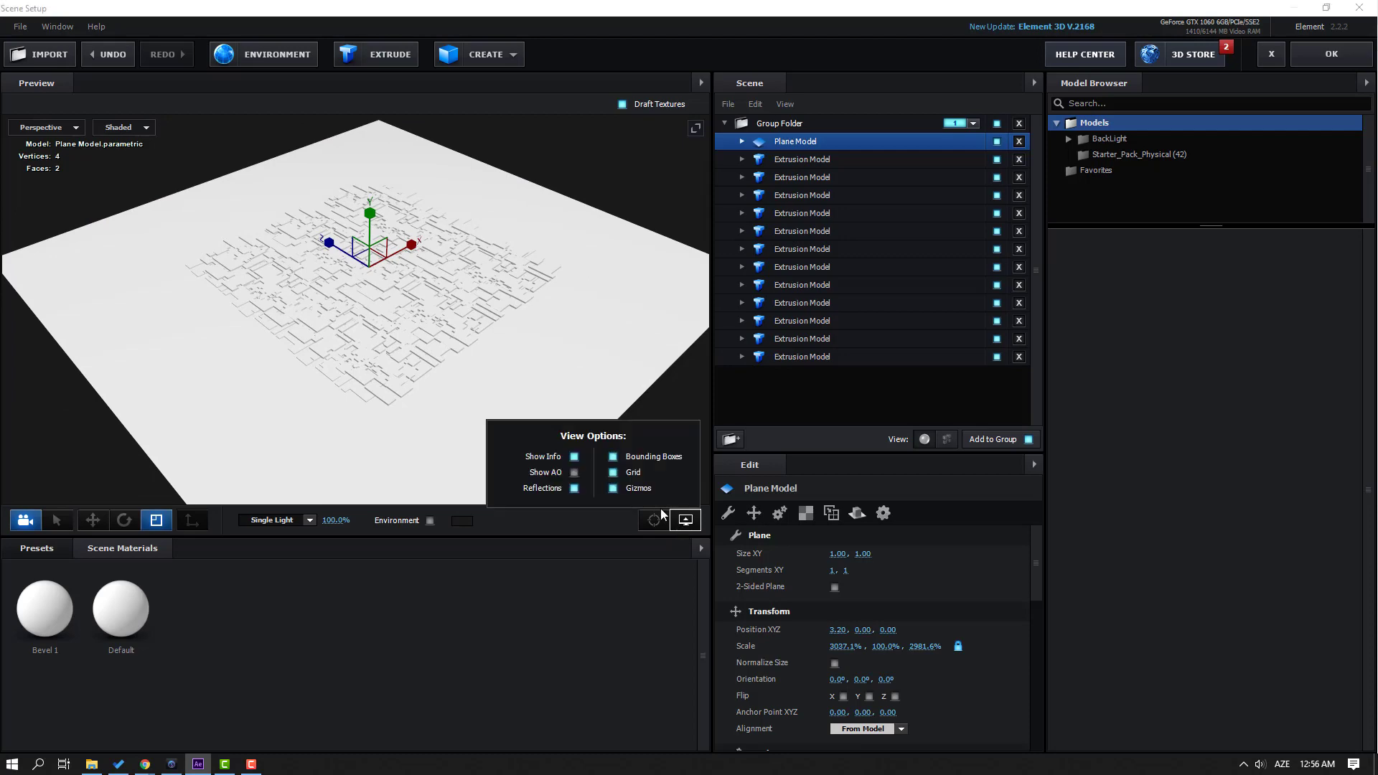
{"action": "left_click", "coordinate": [574, 473]}
{"action": "scroll", "coordinate": [371, 326], "scroll_direction": "up", "scroll_amount": 6}
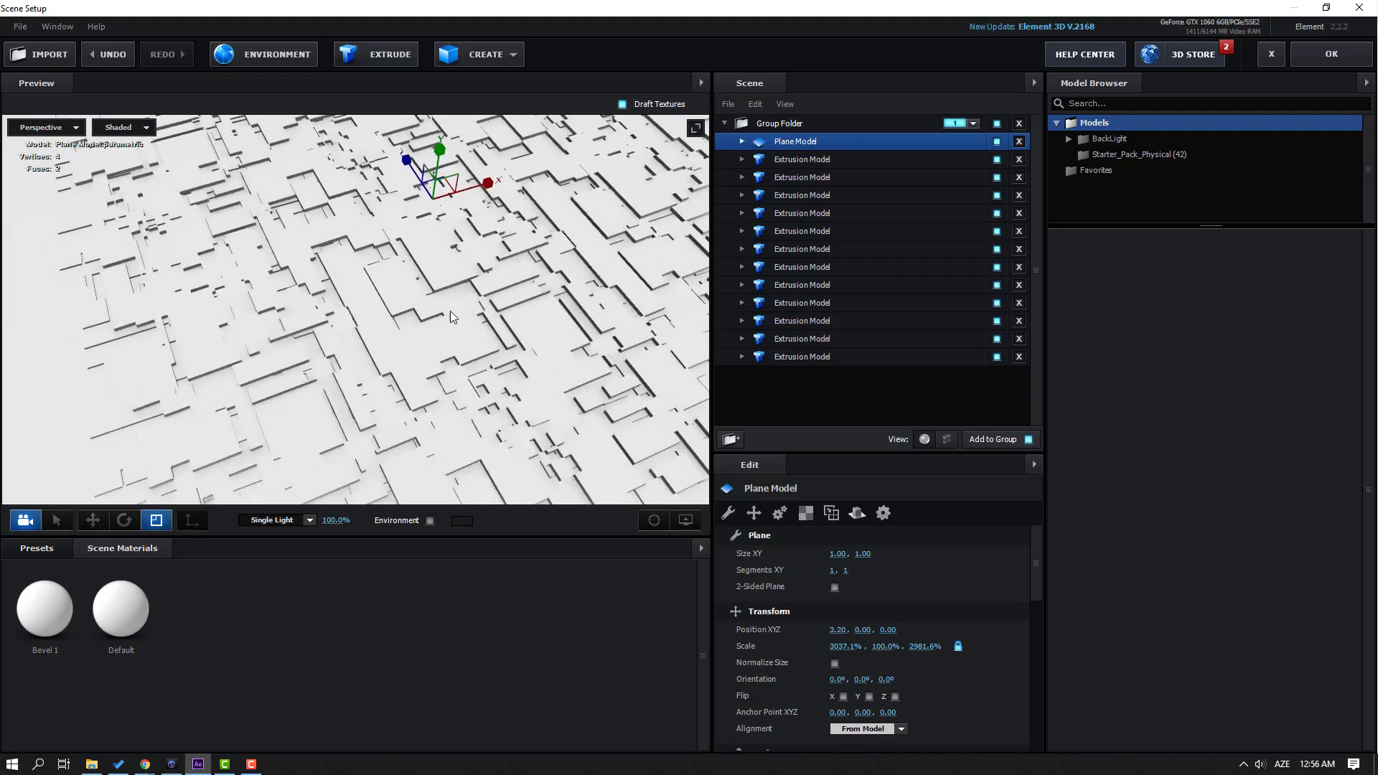
{"action": "left_click_drag", "start_coordinate": [450, 316], "coordinate": [481, 291]}
Apply the Black_Outline preset from the Physical materials to the front extrusion blocks and the ground plane.
{"action": "left_click", "coordinate": [41, 554]}
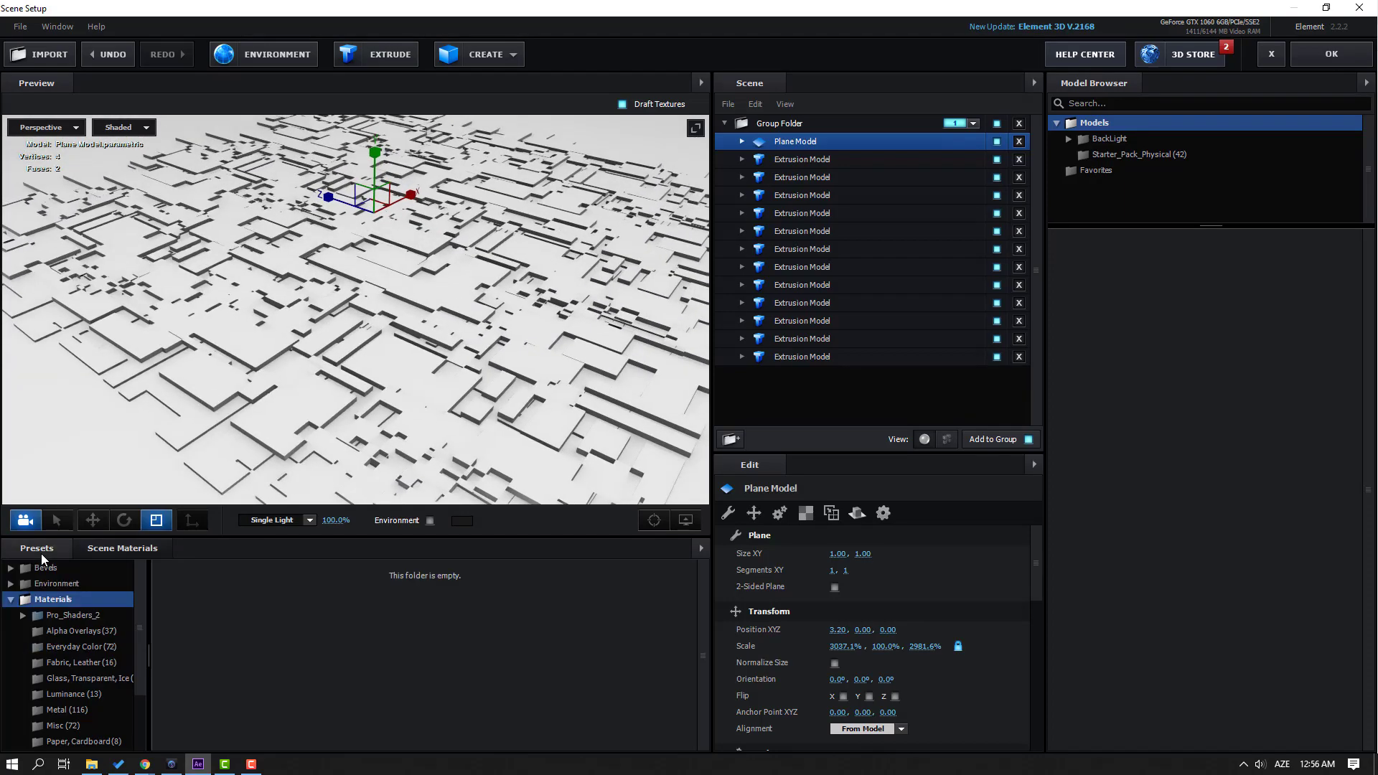
{"action": "scroll", "coordinate": [46, 665], "scroll_direction": "down", "scroll_amount": 5}
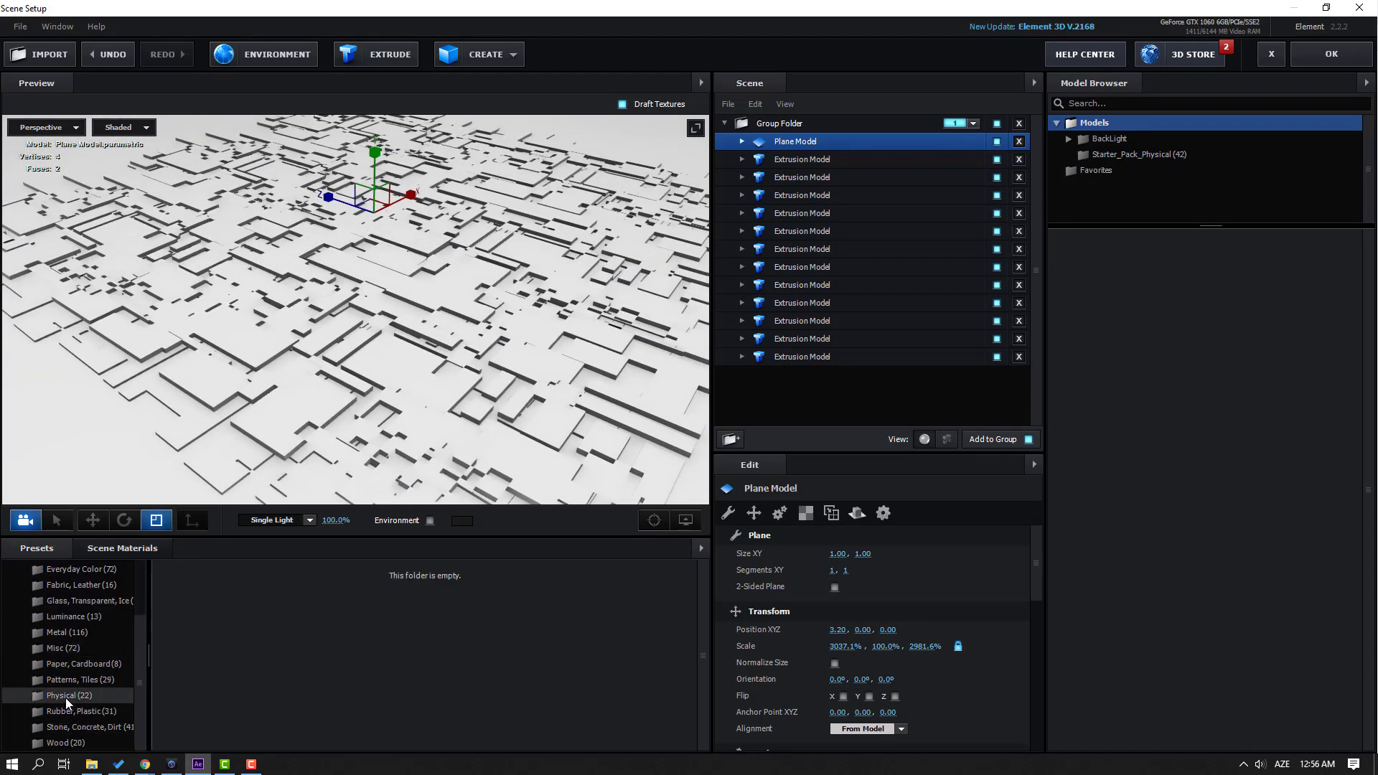
{"action": "left_click", "coordinate": [67, 696]}
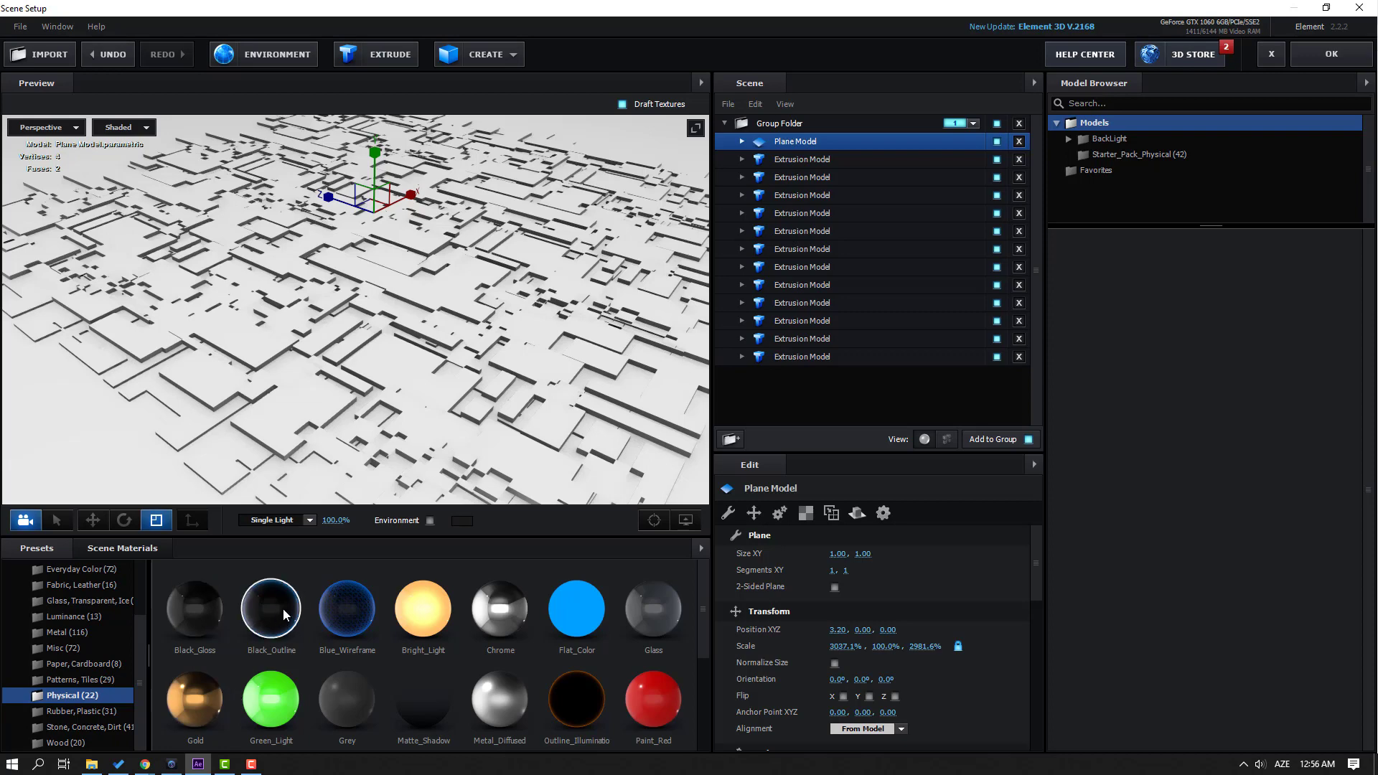
{"action": "left_click_drag", "start_coordinate": [284, 615], "coordinate": [330, 457]}
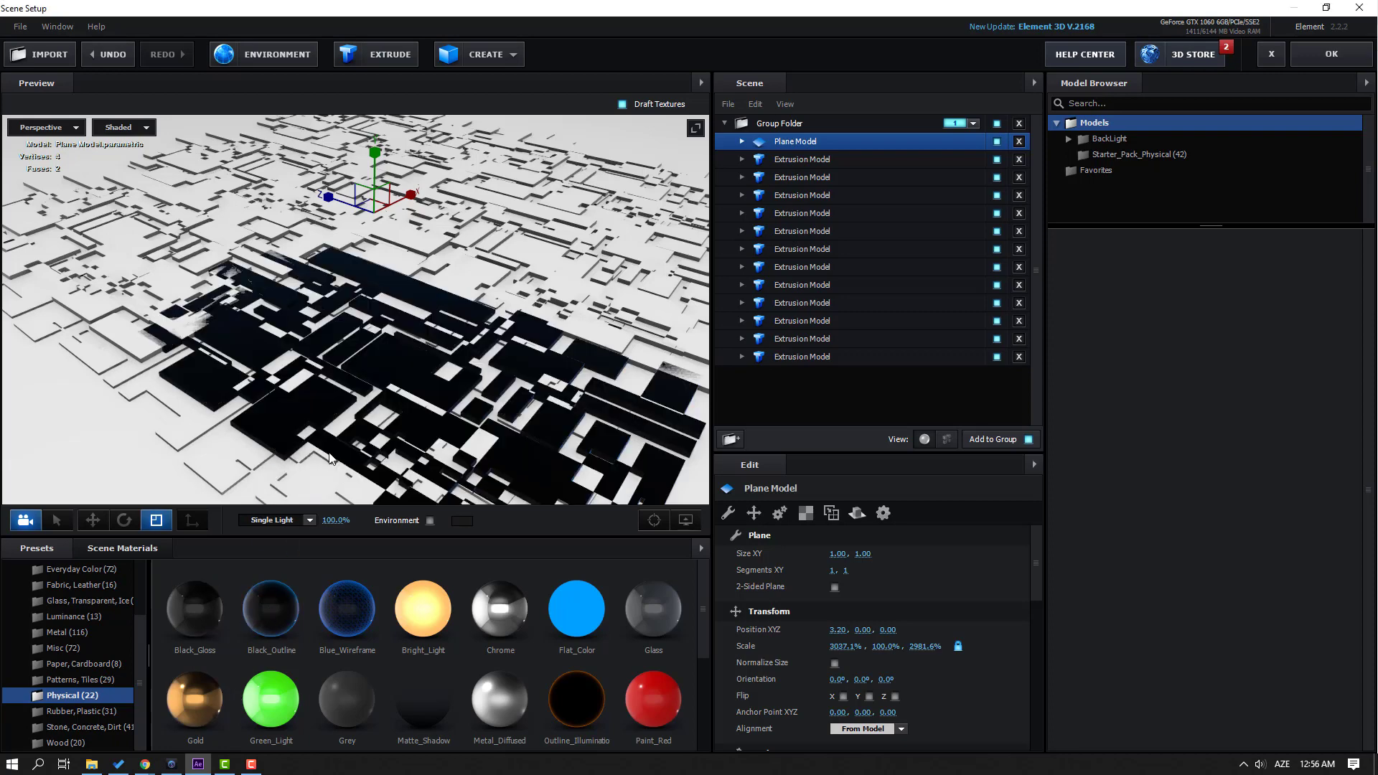
{"action": "left_click_drag", "start_coordinate": [320, 367], "coordinate": [312, 402]}
{"action": "left_click_drag", "start_coordinate": [279, 594], "coordinate": [108, 373]}
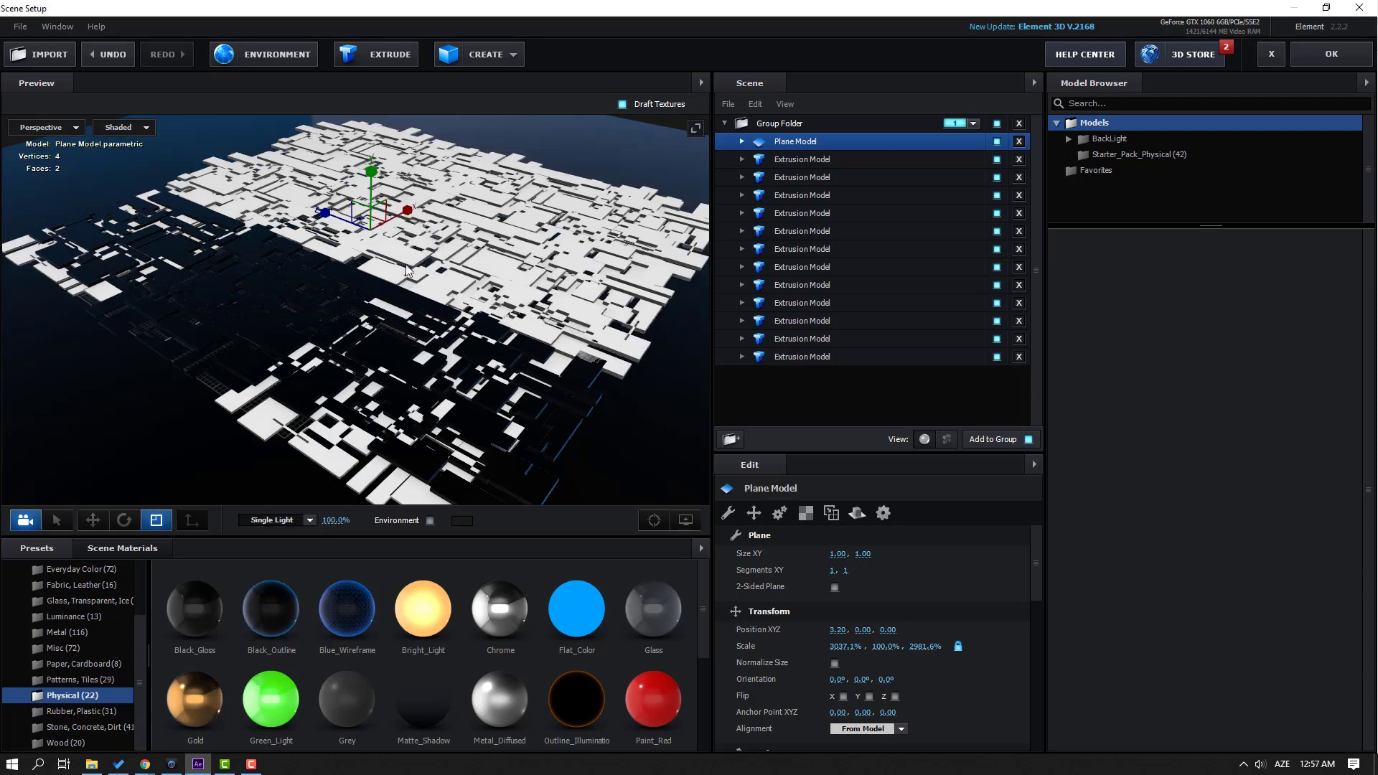
Apply the Black_Outline material to each of the remaining white extrusion models until the whole surface is covered.
{"action": "left_click_drag", "start_coordinate": [271, 609], "coordinate": [136, 267]}
{"action": "left_click_drag", "start_coordinate": [272, 609], "coordinate": [578, 254]}
{"action": "left_click_drag", "start_coordinate": [272, 608], "coordinate": [420, 133]}
{"action": "scroll", "coordinate": [560, 216], "scroll_direction": "up", "scroll_amount": 3}
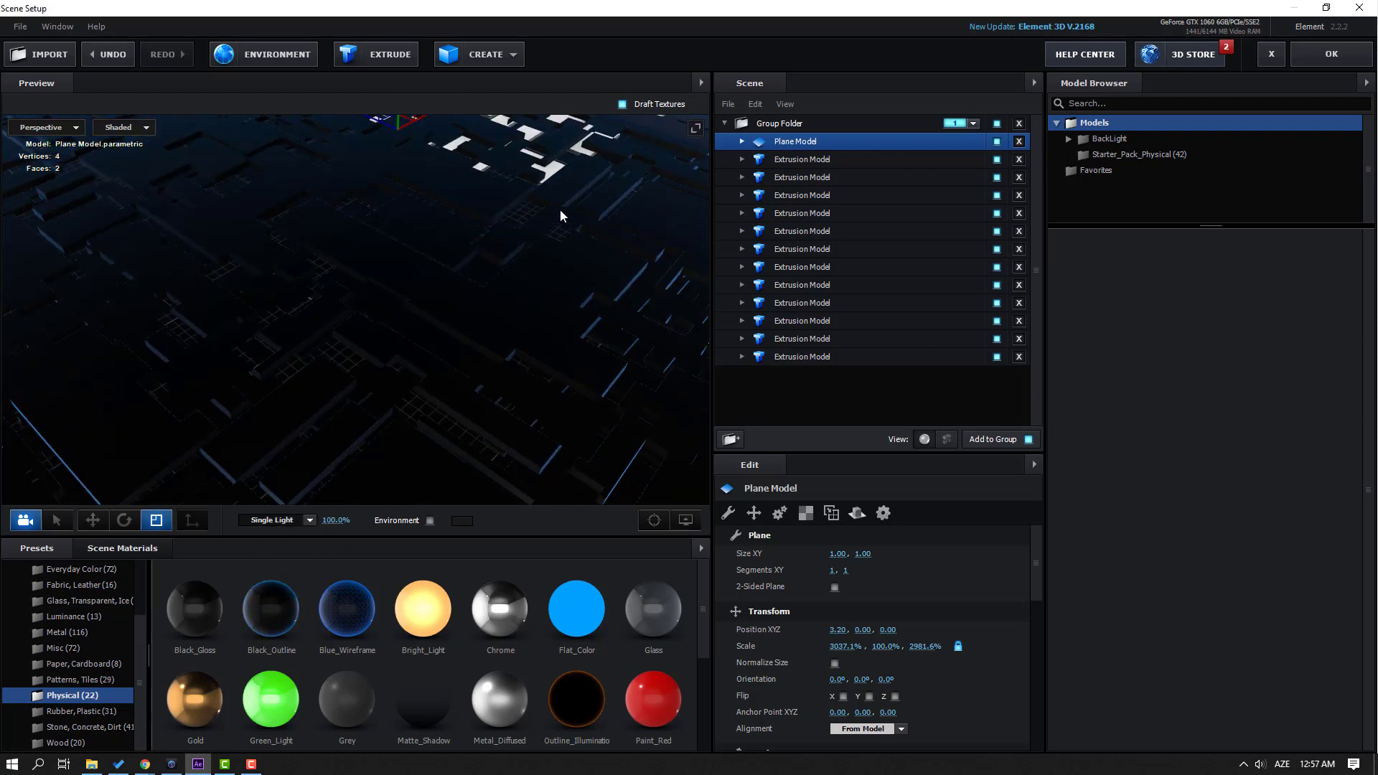
{"action": "left_click_drag", "start_coordinate": [560, 216], "coordinate": [459, 287]}
{"action": "left_click_drag", "start_coordinate": [275, 609], "coordinate": [387, 259]}
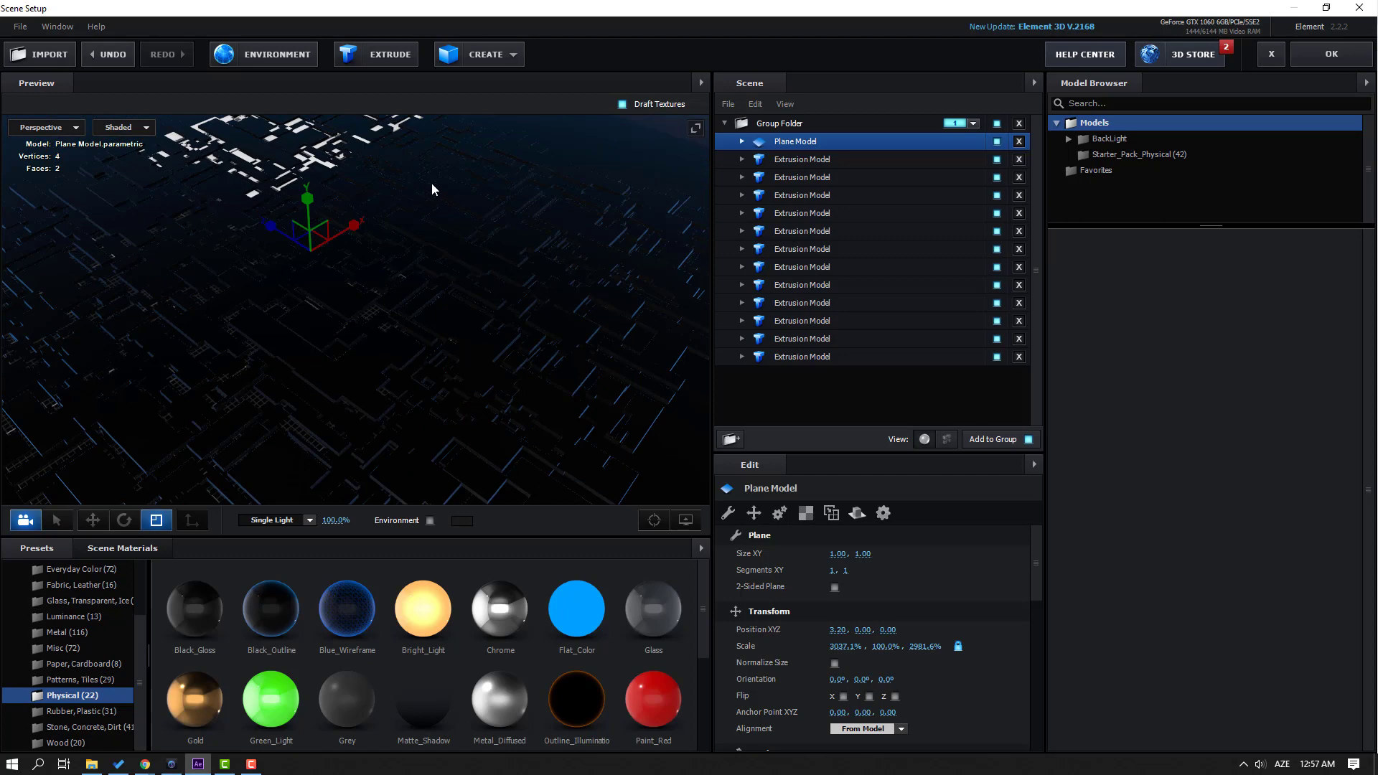
{"action": "left_click_drag", "start_coordinate": [432, 190], "coordinate": [347, 351]}
{"action": "scroll", "coordinate": [347, 351], "scroll_direction": "up", "scroll_amount": 2}
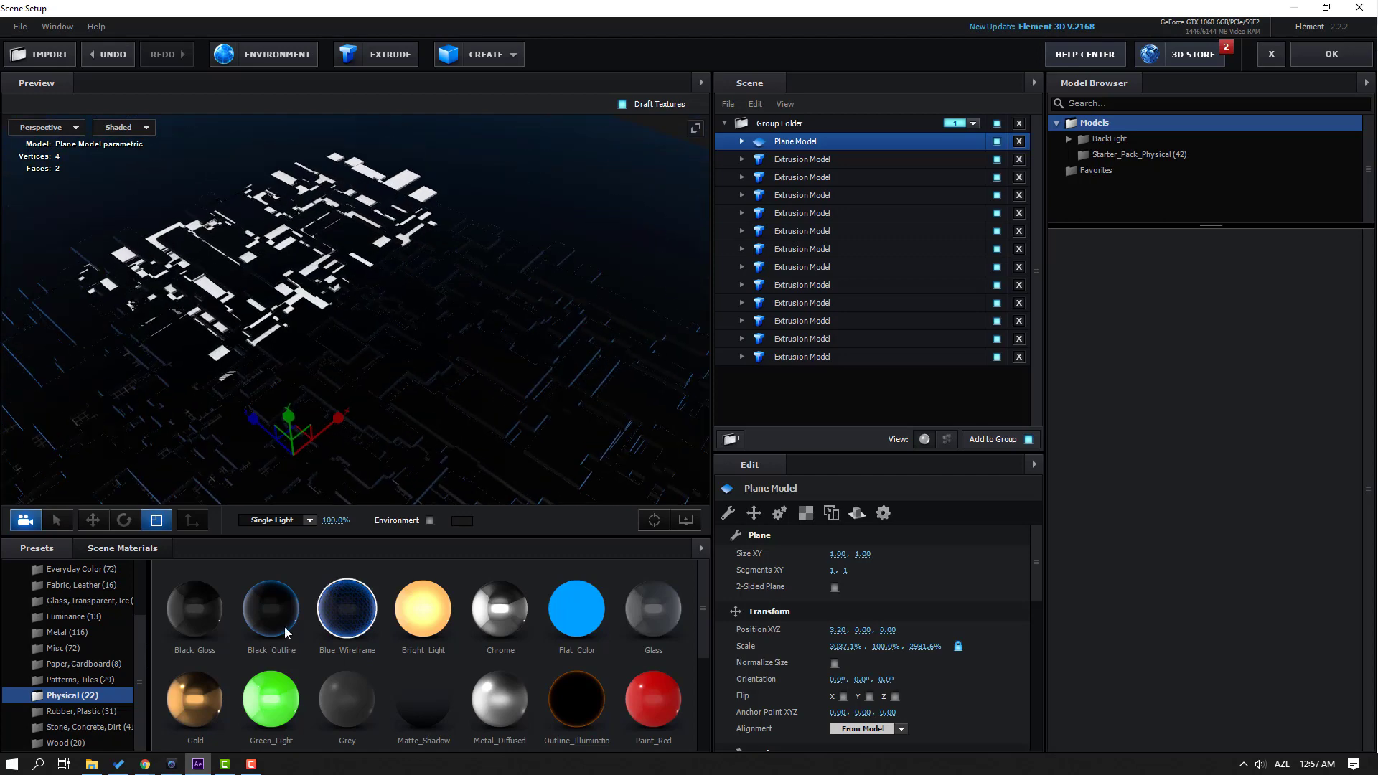
{"action": "left_click_drag", "start_coordinate": [281, 623], "coordinate": [417, 327]}
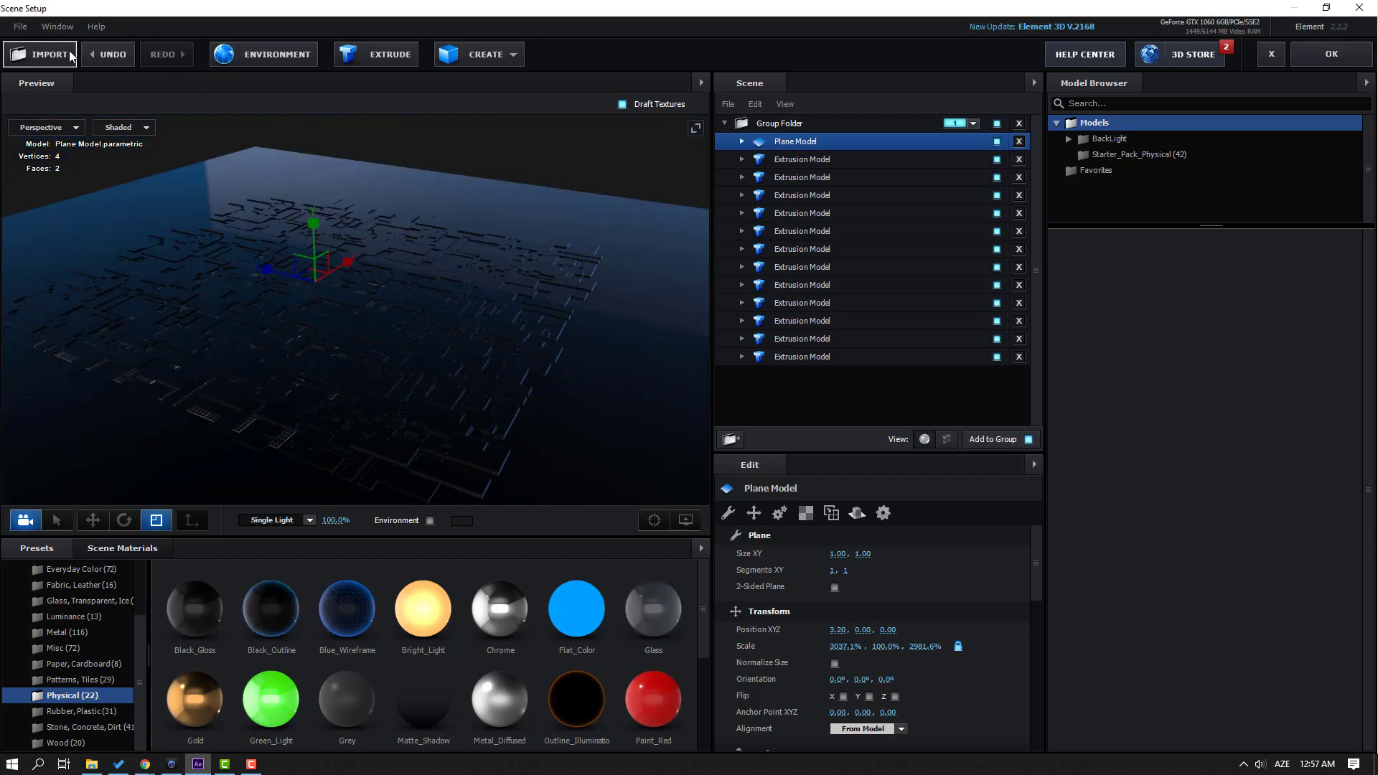
Import the 3D object brain.obj with the default import preferences.
{"action": "left_click", "coordinate": [50, 55]}
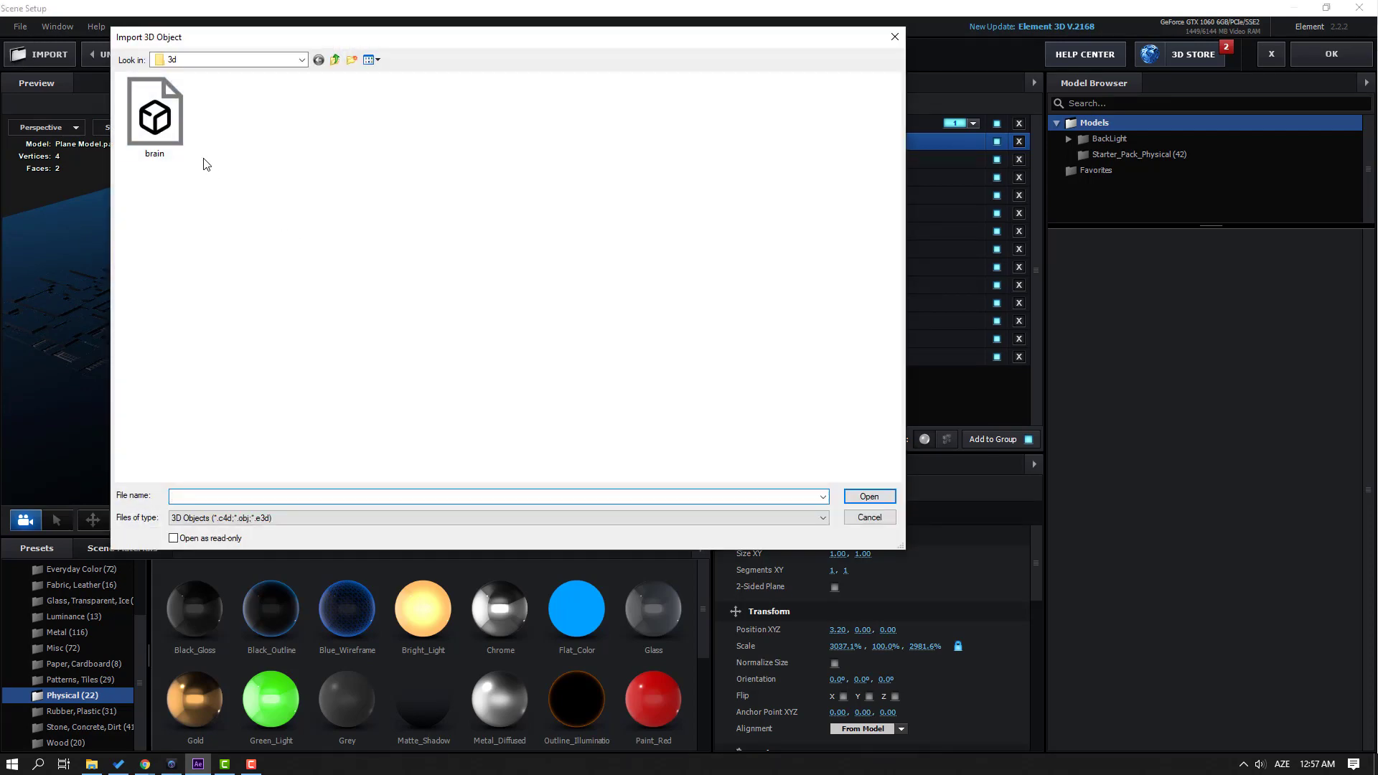
{"action": "left_click", "coordinate": [159, 125]}
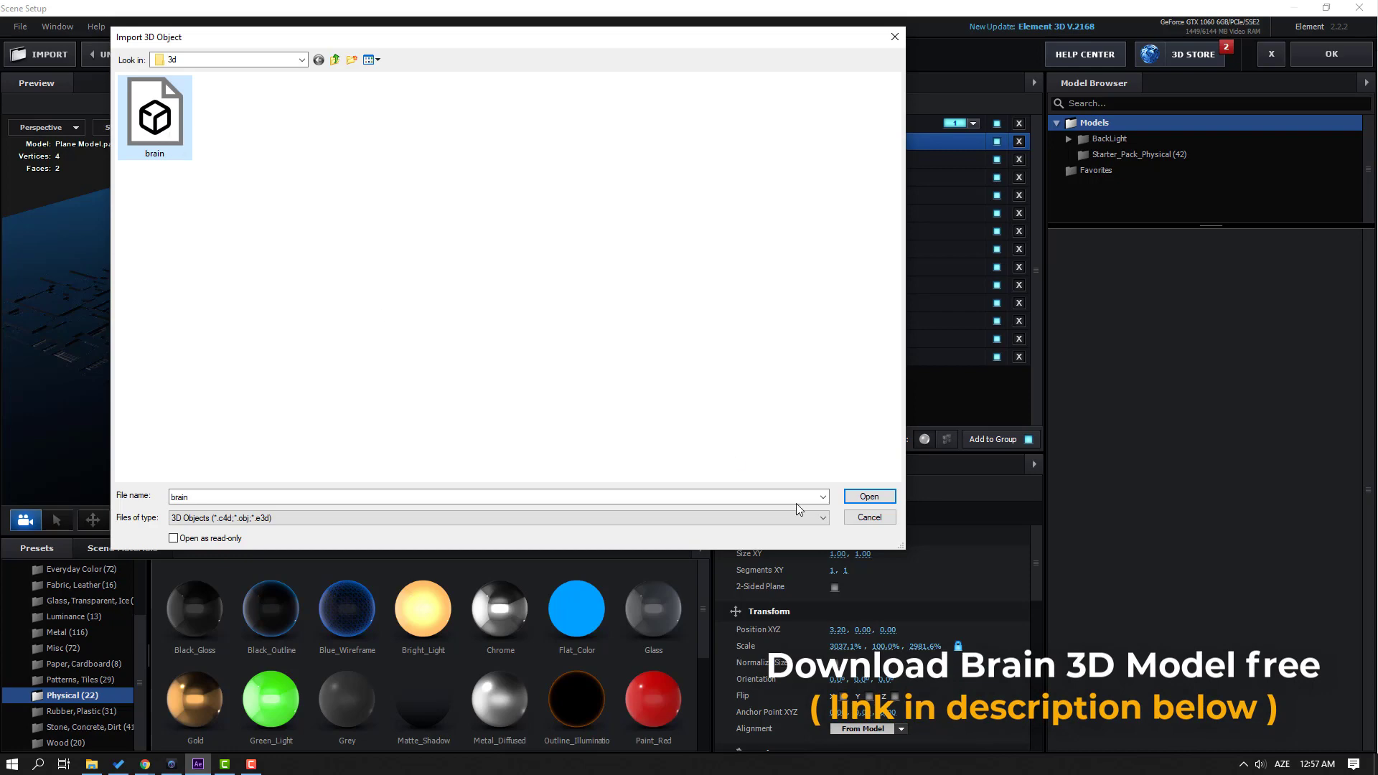
{"action": "left_click", "coordinate": [861, 496]}
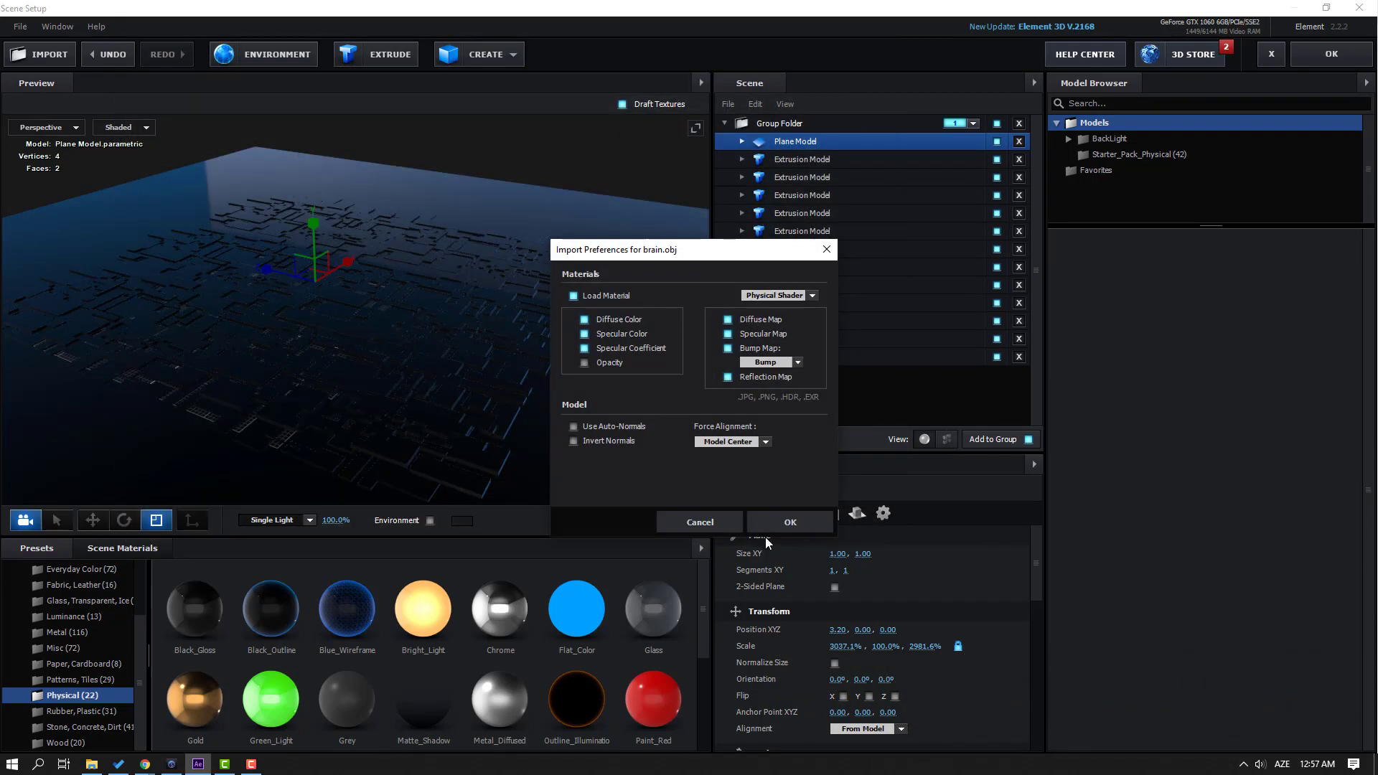
{"action": "left_click", "coordinate": [790, 523]}
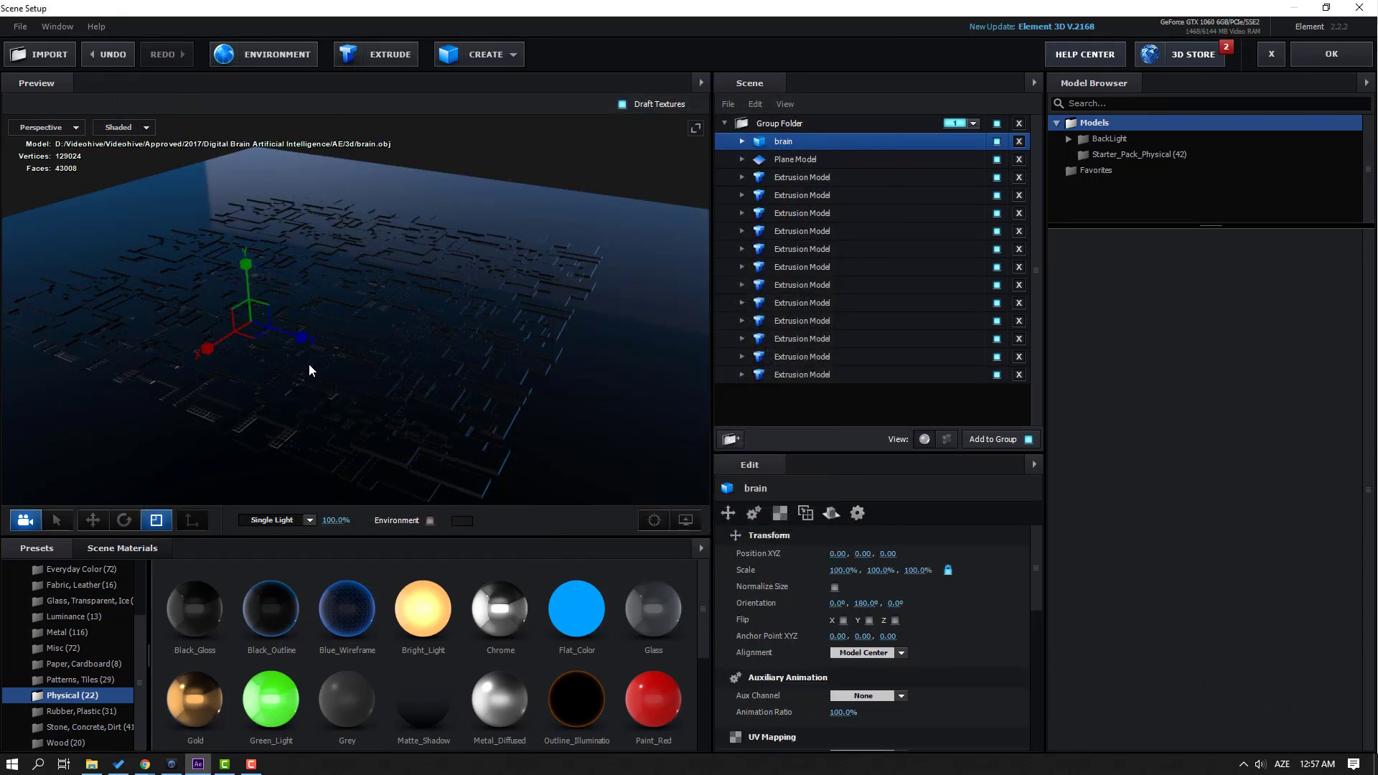
Raise the brain model to Y 2.50, shift it to Z -3.09 and scale it uniformly to 997.1%.
{"action": "left_click", "coordinate": [107, 520]}
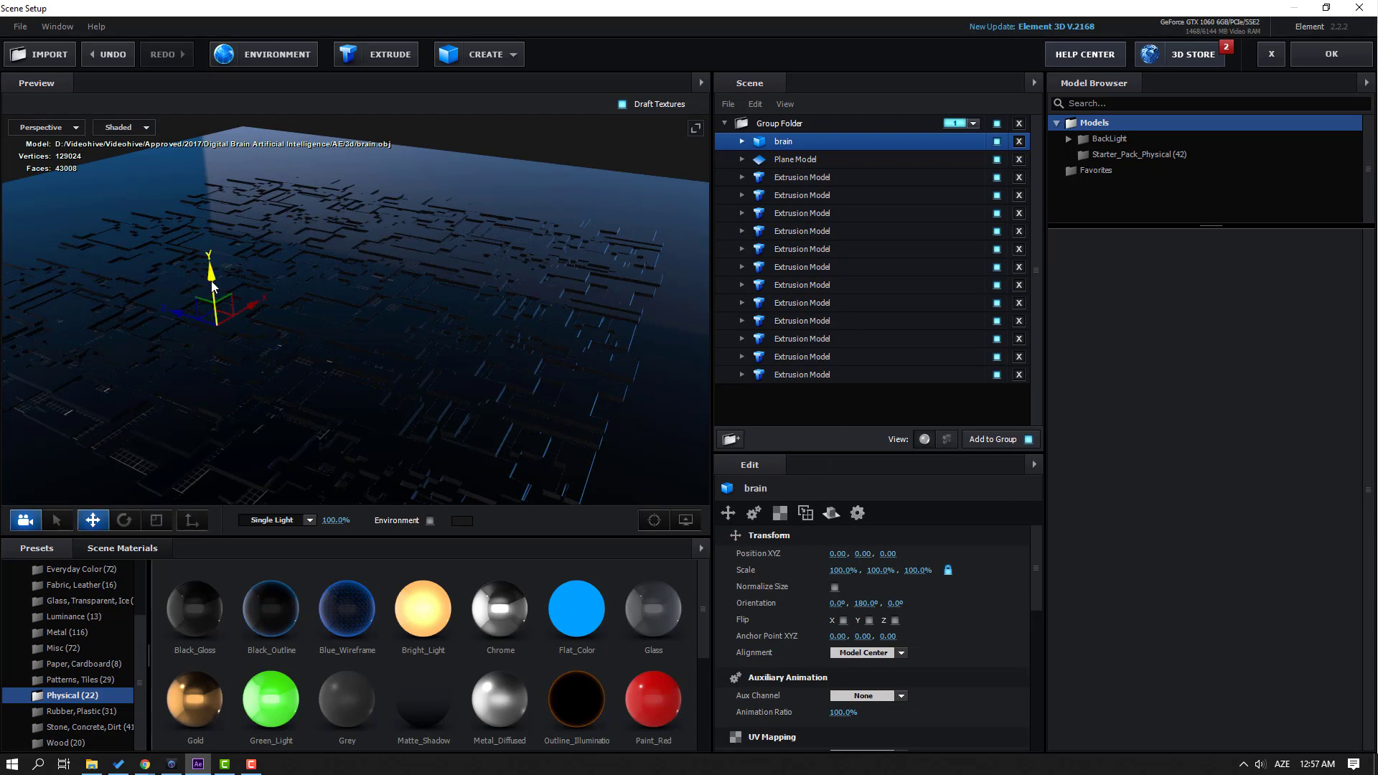
{"action": "left_click_drag", "start_coordinate": [266, 237], "coordinate": [247, 454]}
{"action": "left_click", "coordinate": [156, 521]}
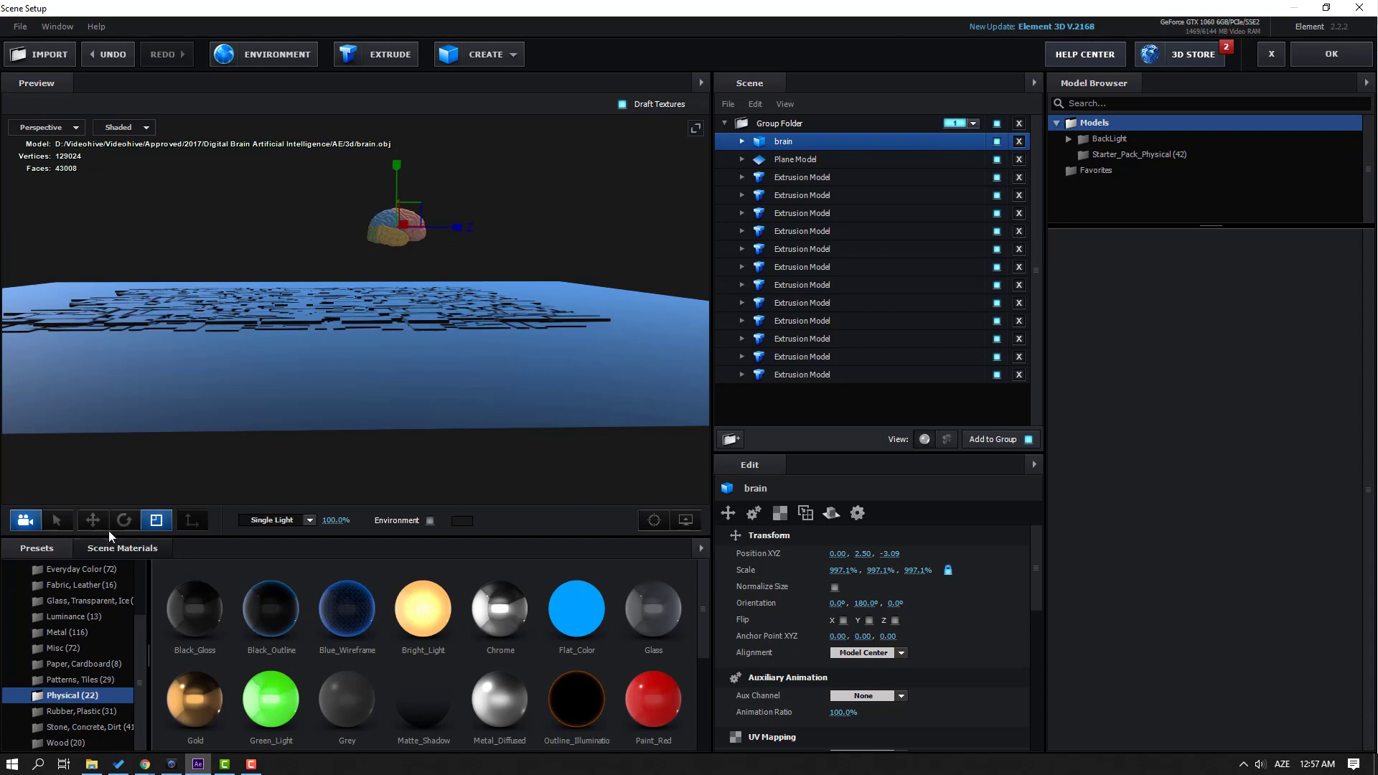
Position the brain model over the middle of the block surface at X 3.27, Y 0.98, Z -0.48.
{"action": "left_click", "coordinate": [93, 520]}
{"action": "left_click_drag", "start_coordinate": [342, 228], "coordinate": [264, 239]}
{"action": "left_click_drag", "start_coordinate": [321, 289], "coordinate": [278, 359]}
{"action": "left_click_drag", "start_coordinate": [319, 280], "coordinate": [373, 227]}
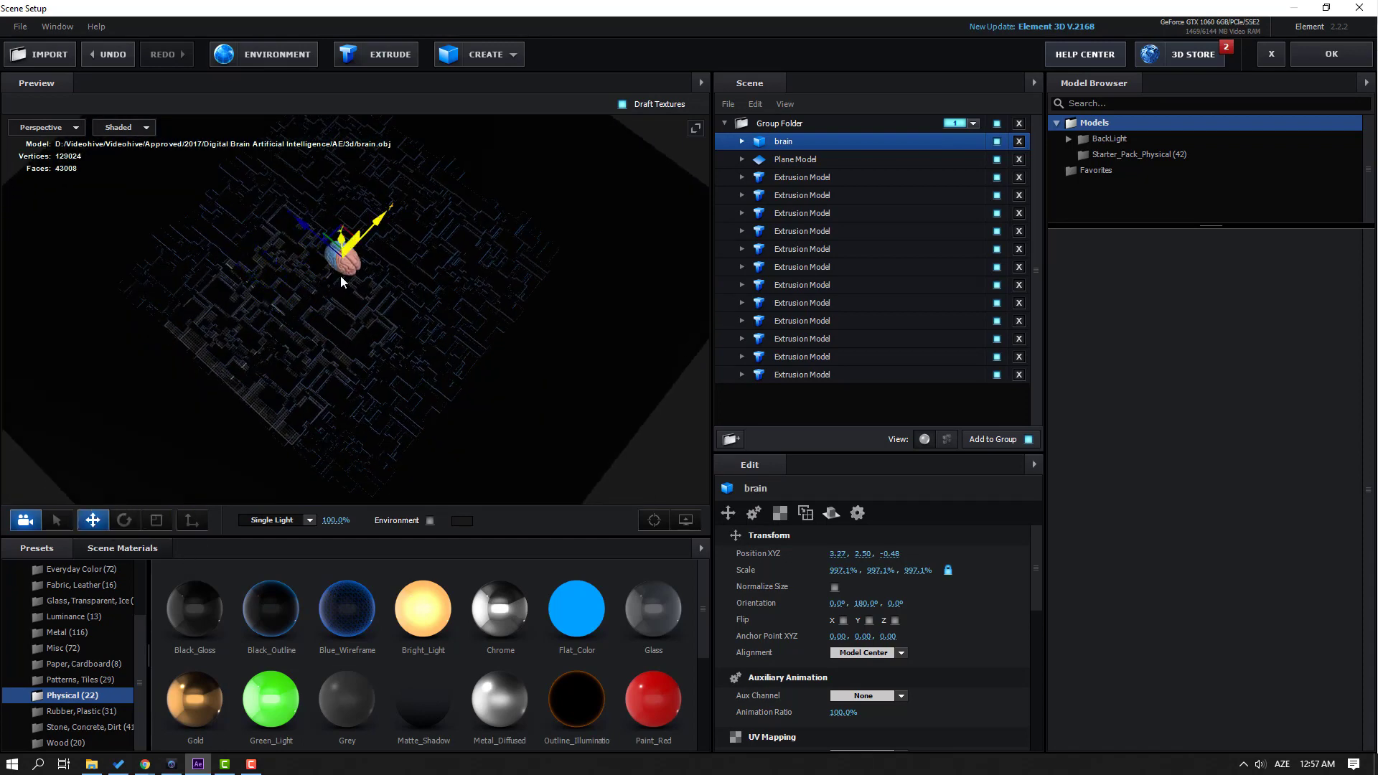
{"action": "left_click_drag", "start_coordinate": [377, 316], "coordinate": [309, 233]}
{"action": "scroll", "coordinate": [330, 313], "scroll_direction": "up", "scroll_amount": 3}
{"action": "left_click_drag", "start_coordinate": [330, 318], "coordinate": [397, 300]}
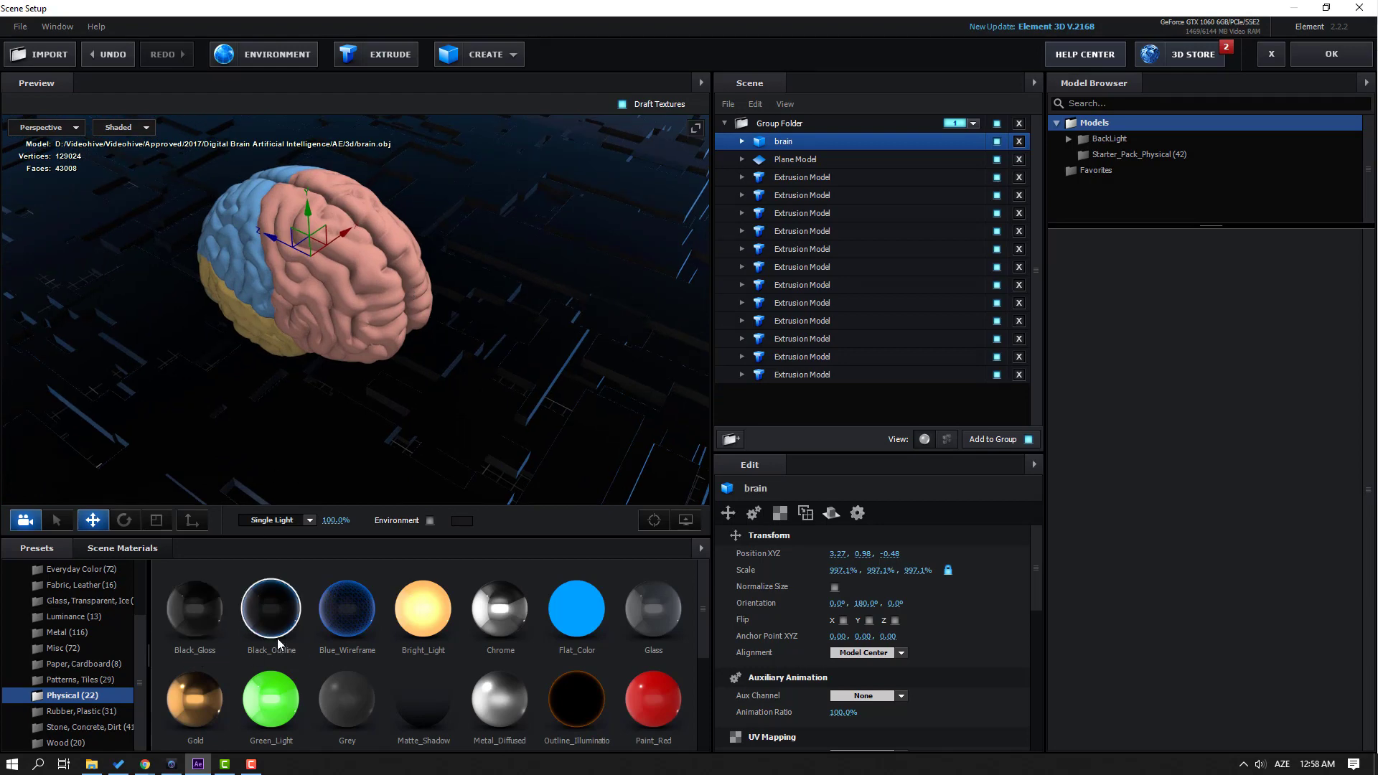
Apply the Black_Outline material to all coloured parts of the brain model.
{"action": "left_click_drag", "start_coordinate": [271, 629], "coordinate": [360, 386]}
{"action": "left_click_drag", "start_coordinate": [330, 597], "coordinate": [236, 463]}
{"action": "scroll", "coordinate": [88, 625], "scroll_direction": "up", "scroll_amount": 2}
{"action": "scroll", "coordinate": [87, 623], "scroll_direction": "up", "scroll_amount": 2}
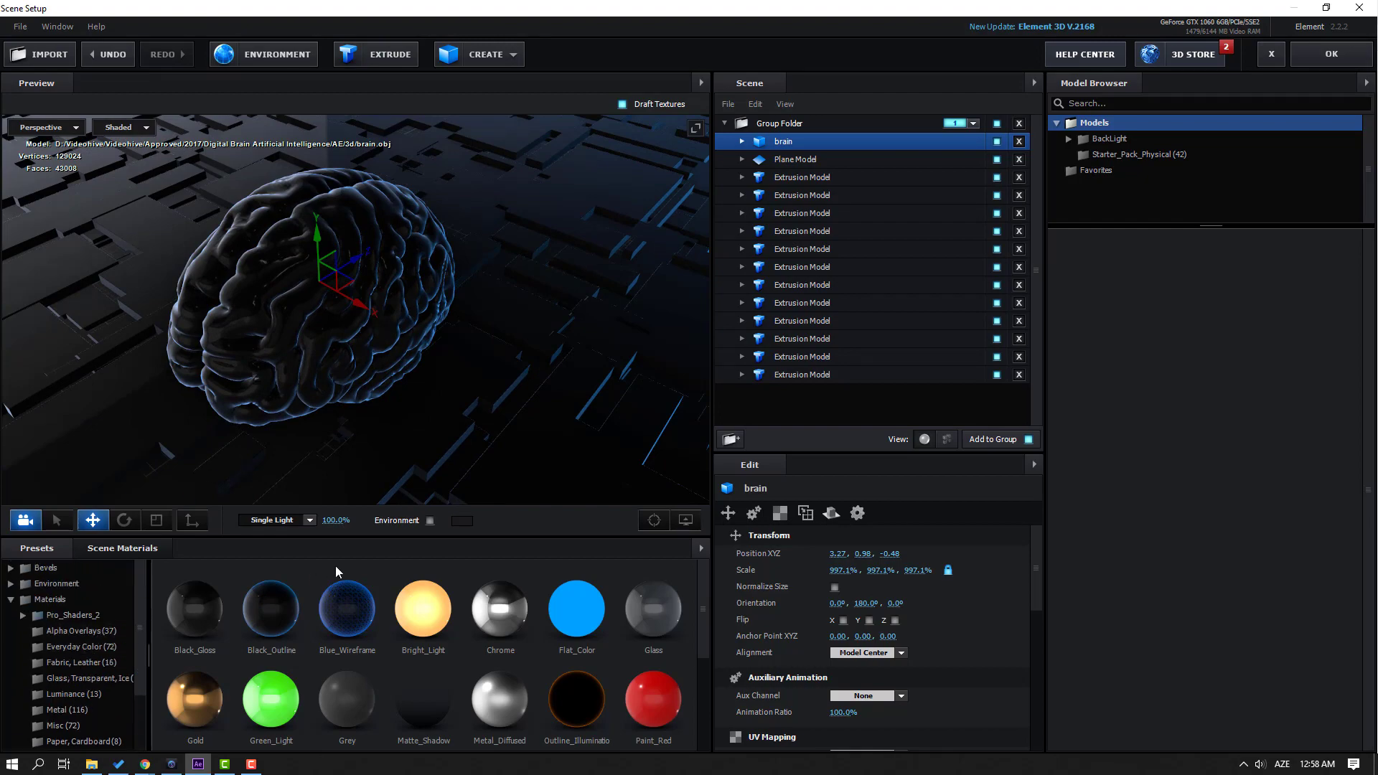
Enable the environment display in the preview.
{"action": "left_click", "coordinate": [429, 521]}
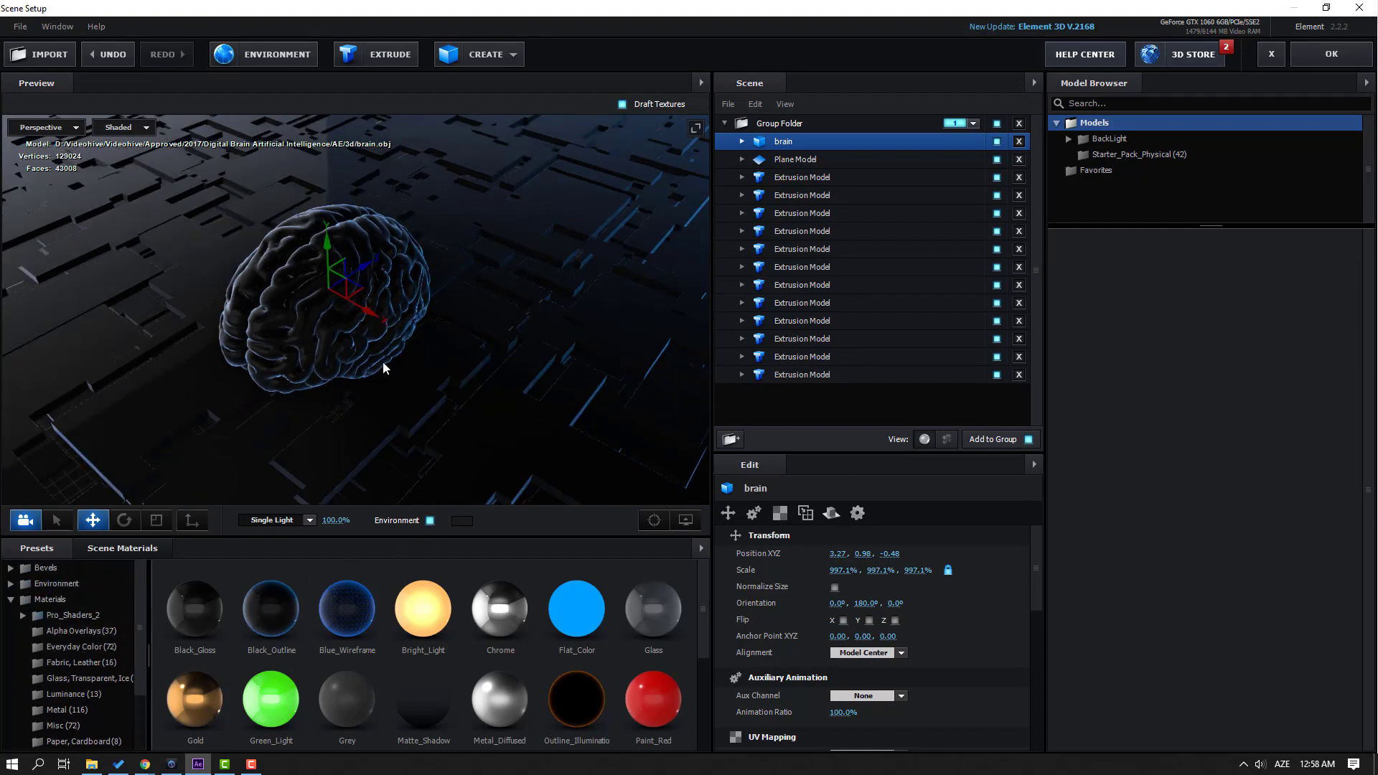
{"action": "left_click_drag", "start_coordinate": [383, 368], "coordinate": [275, 342]}
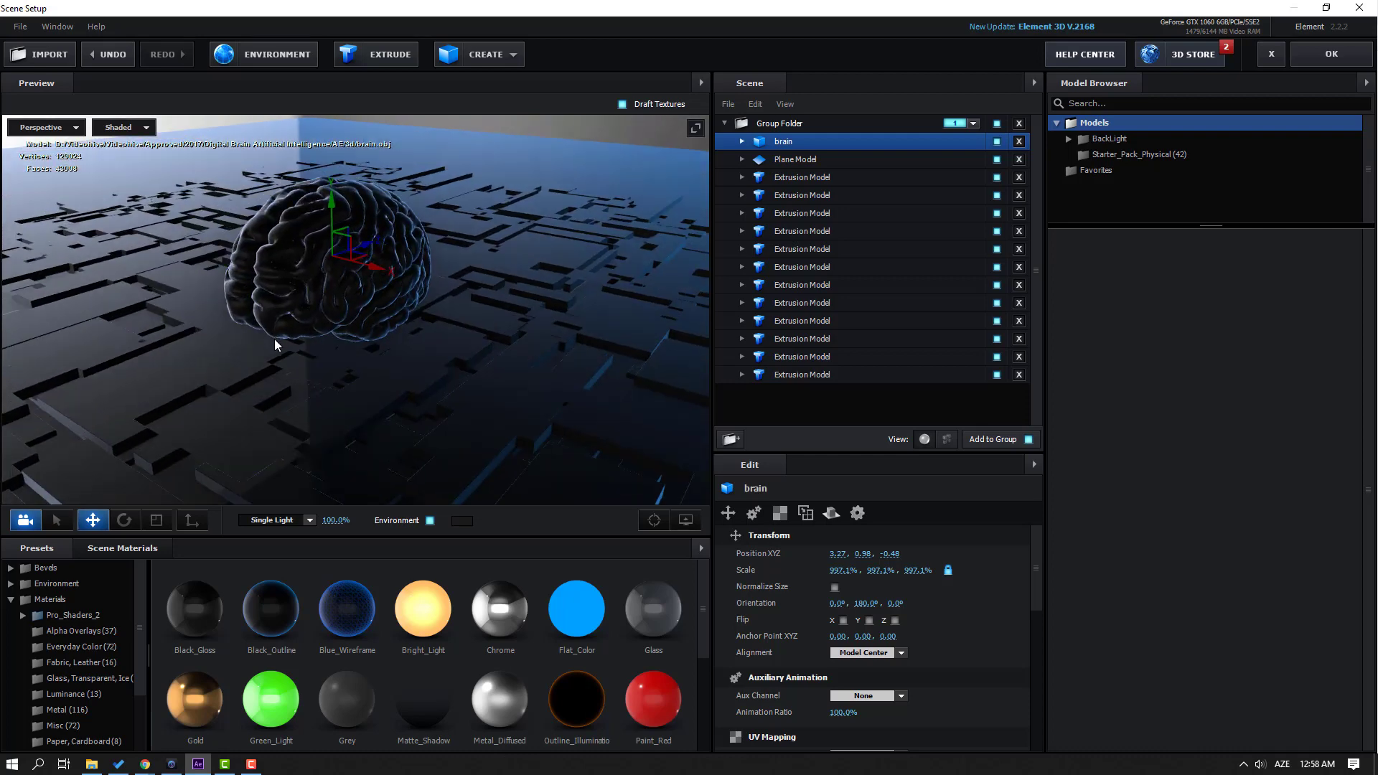
{"action": "left_click", "coordinate": [280, 53]}
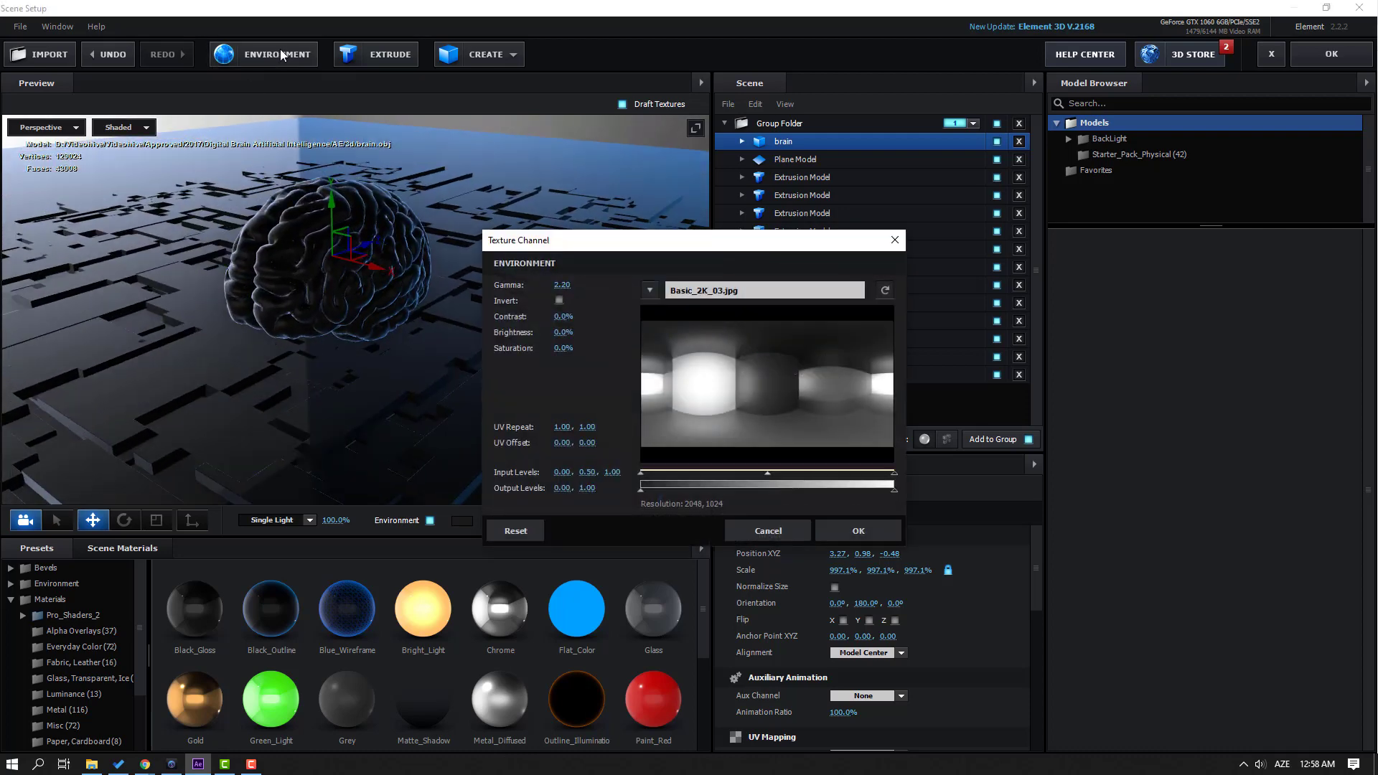
{"action": "left_click", "coordinate": [728, 290]}
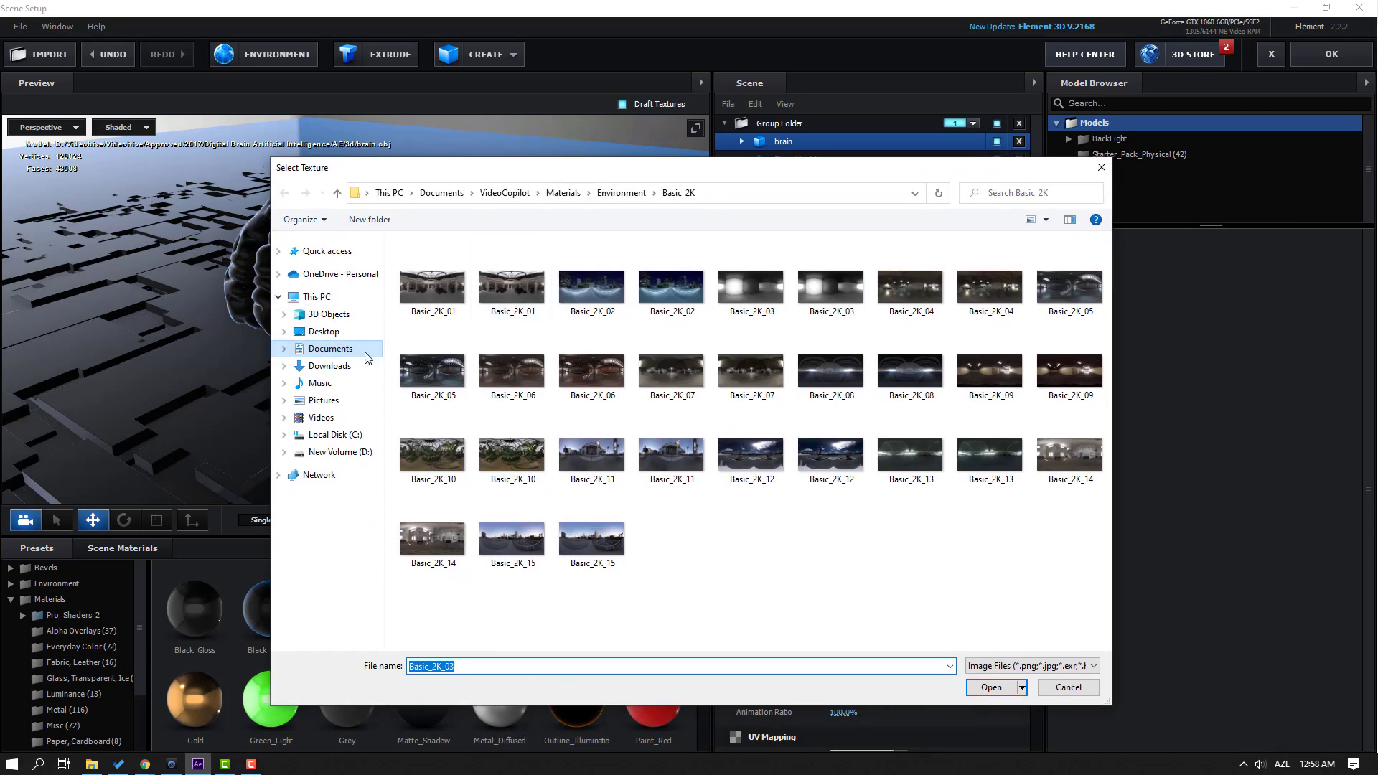
{"action": "left_click", "coordinate": [1095, 173]}
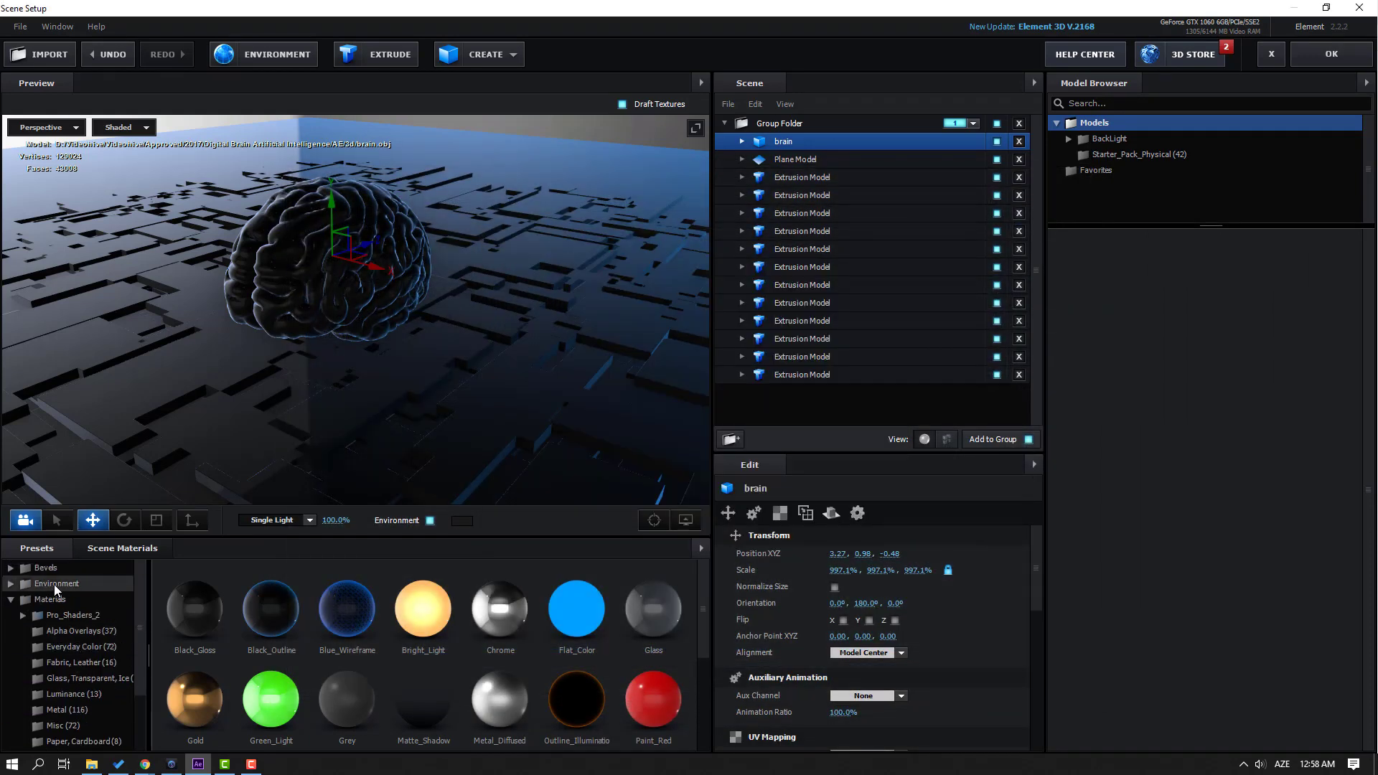
Try several BackLight_2K environment maps on the scene and keep a dark blurred one with soft white lights.
{"action": "double_click", "coordinate": [56, 585]}
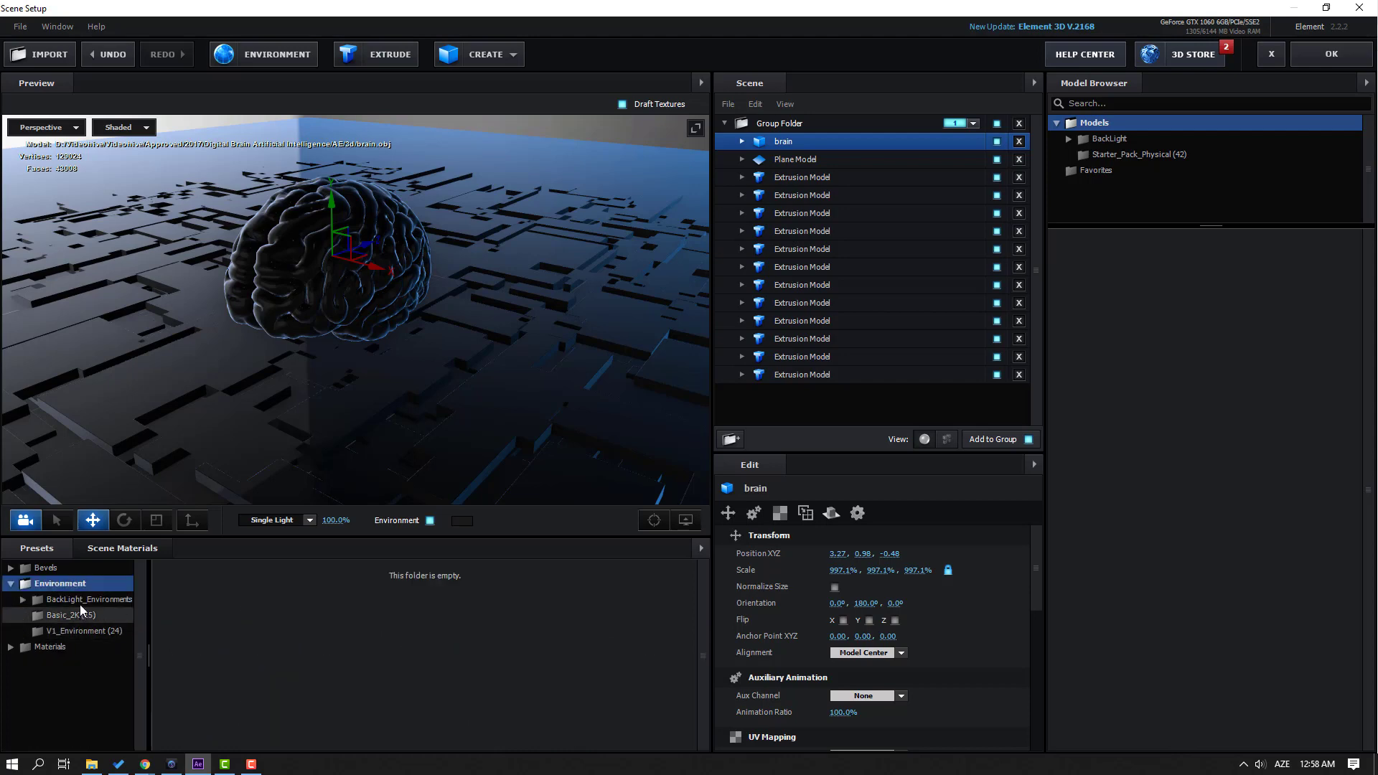
{"action": "double_click", "coordinate": [81, 600]}
{"action": "left_click", "coordinate": [86, 615]}
{"action": "scroll", "coordinate": [468, 656], "scroll_direction": "down", "scroll_amount": 3}
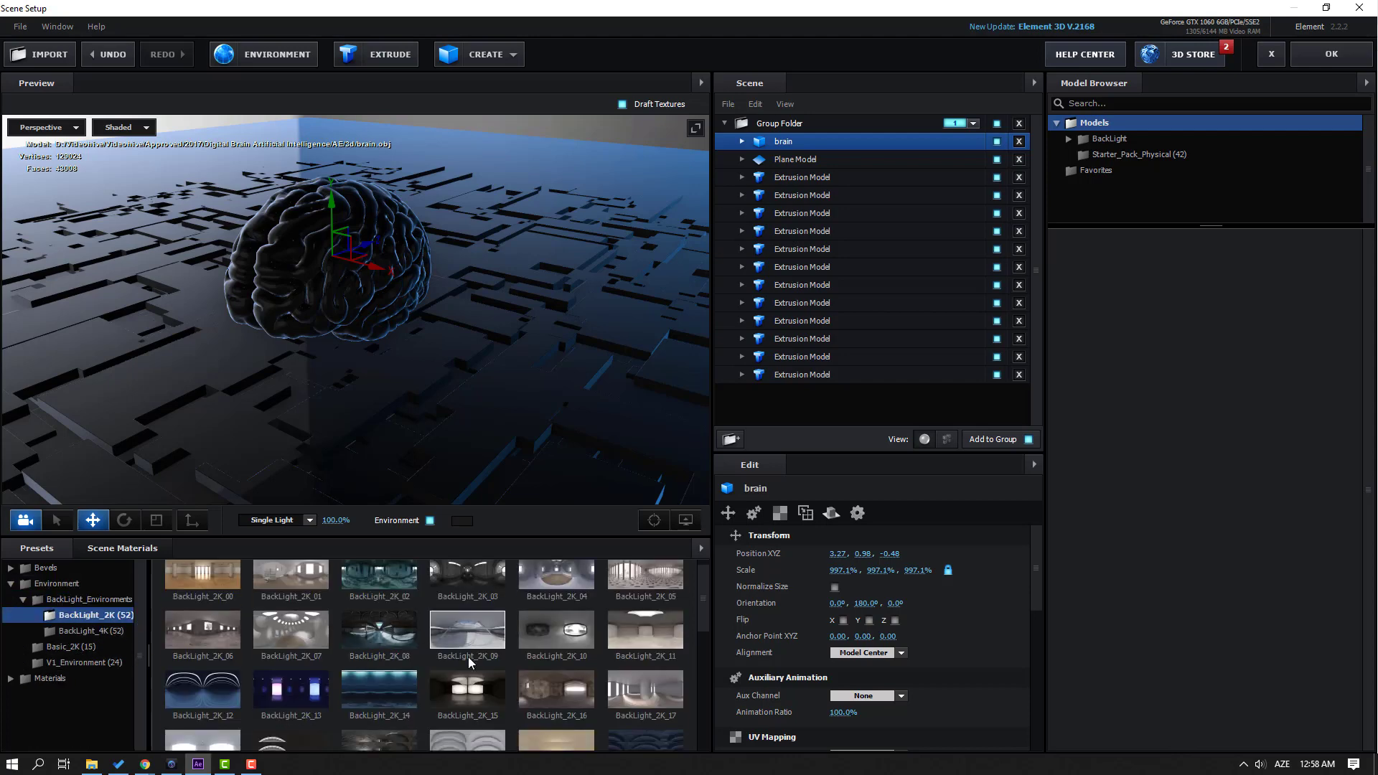
{"action": "double_click", "coordinate": [397, 659]}
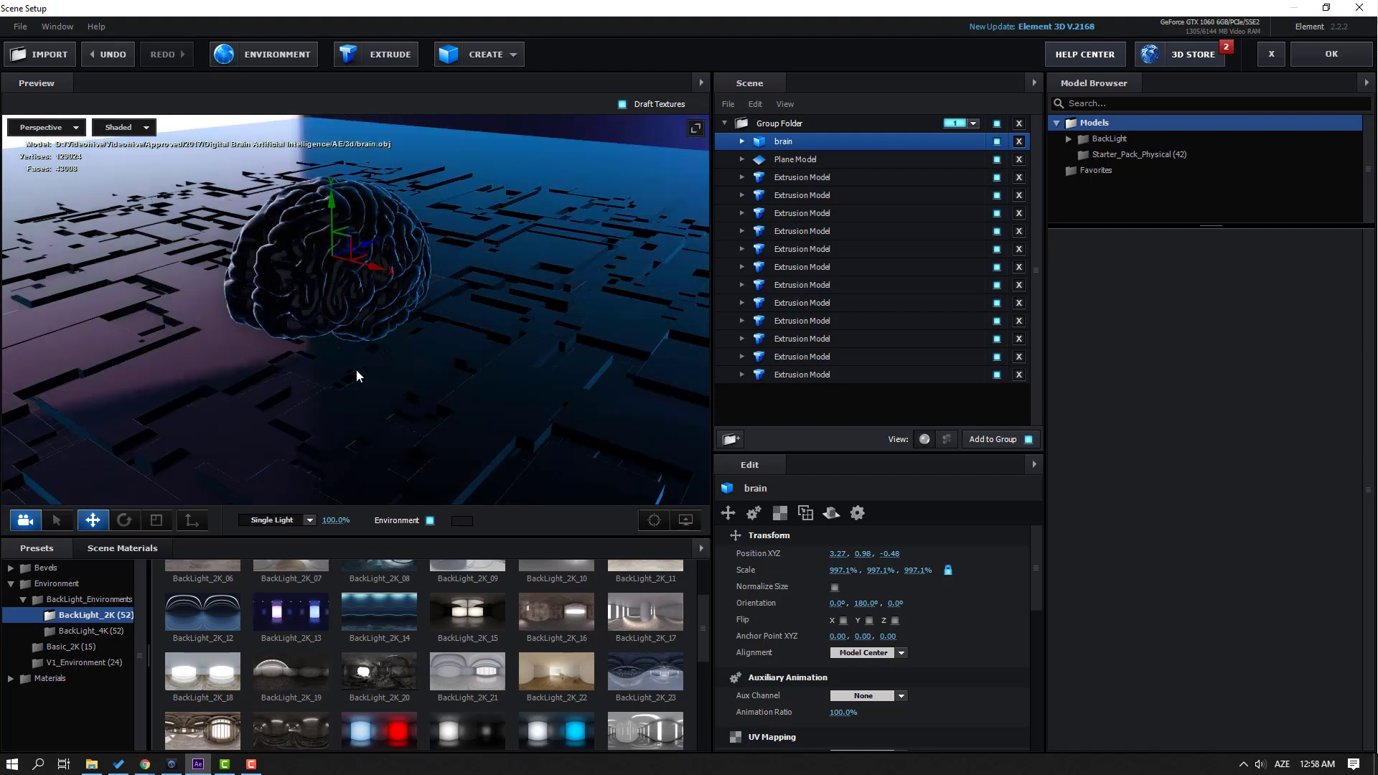
{"action": "left_click_drag", "start_coordinate": [356, 369], "coordinate": [654, 357]}
{"action": "scroll", "coordinate": [446, 600], "scroll_direction": "down", "scroll_amount": 1}
{"action": "double_click", "coordinate": [546, 678]}
{"action": "scroll", "coordinate": [425, 619], "scroll_direction": "down", "scroll_amount": 2}
{"action": "double_click", "coordinate": [636, 618]}
{"action": "scroll", "coordinate": [215, 632], "scroll_direction": "down", "scroll_amount": 1}
{"action": "double_click", "coordinate": [207, 601]}
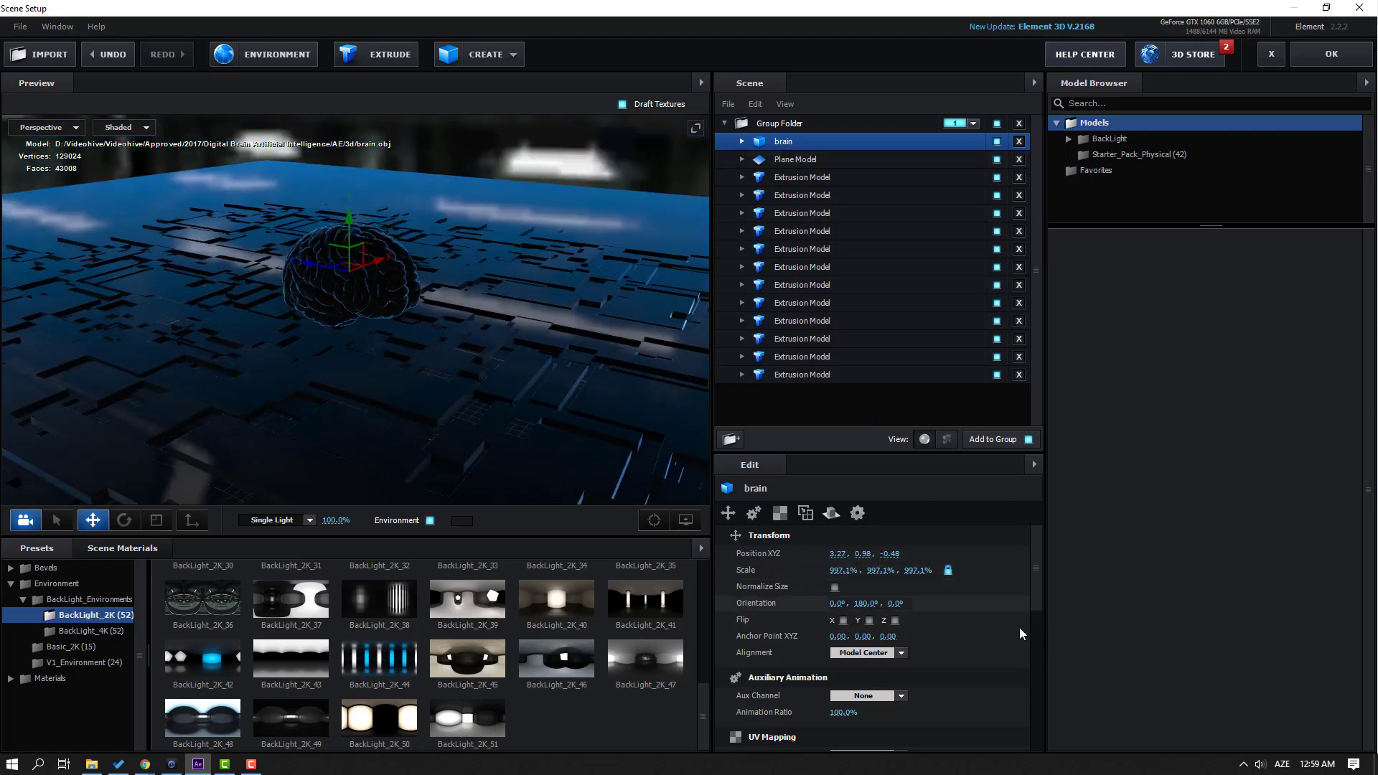
Assign the brain model to auxiliary animation Channel 1 and accept the scene setup.
{"action": "mouse_move", "coordinate": [1040, 579]}
{"action": "left_mouse_down"}
{"action": "mouse_move", "coordinate": [1023, 652]}
{"action": "mouse_move", "coordinate": [1028, 600]}
{"action": "left_mouse_up"}
{"action": "left_click", "coordinate": [868, 632]}
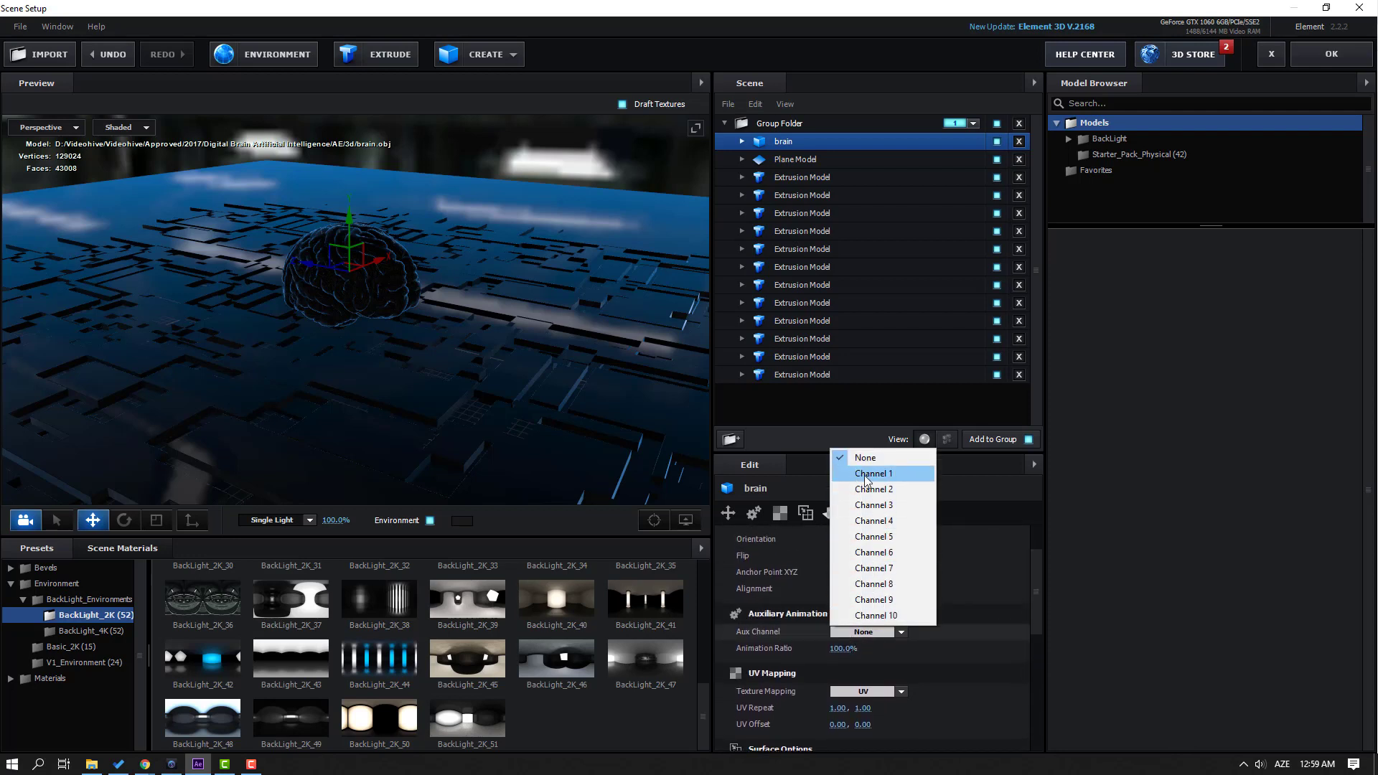
{"action": "left_click", "coordinate": [891, 475]}
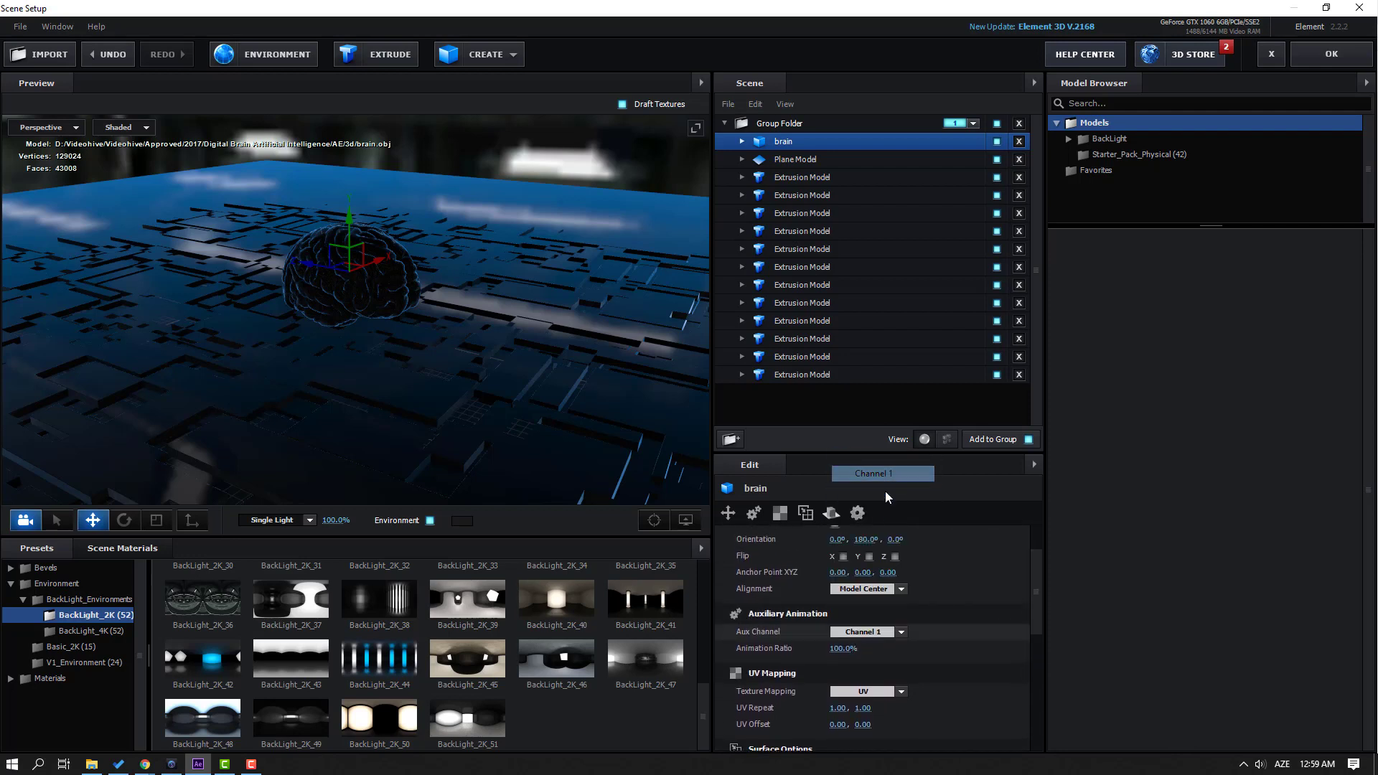
{"action": "left_click", "coordinate": [1312, 59]}
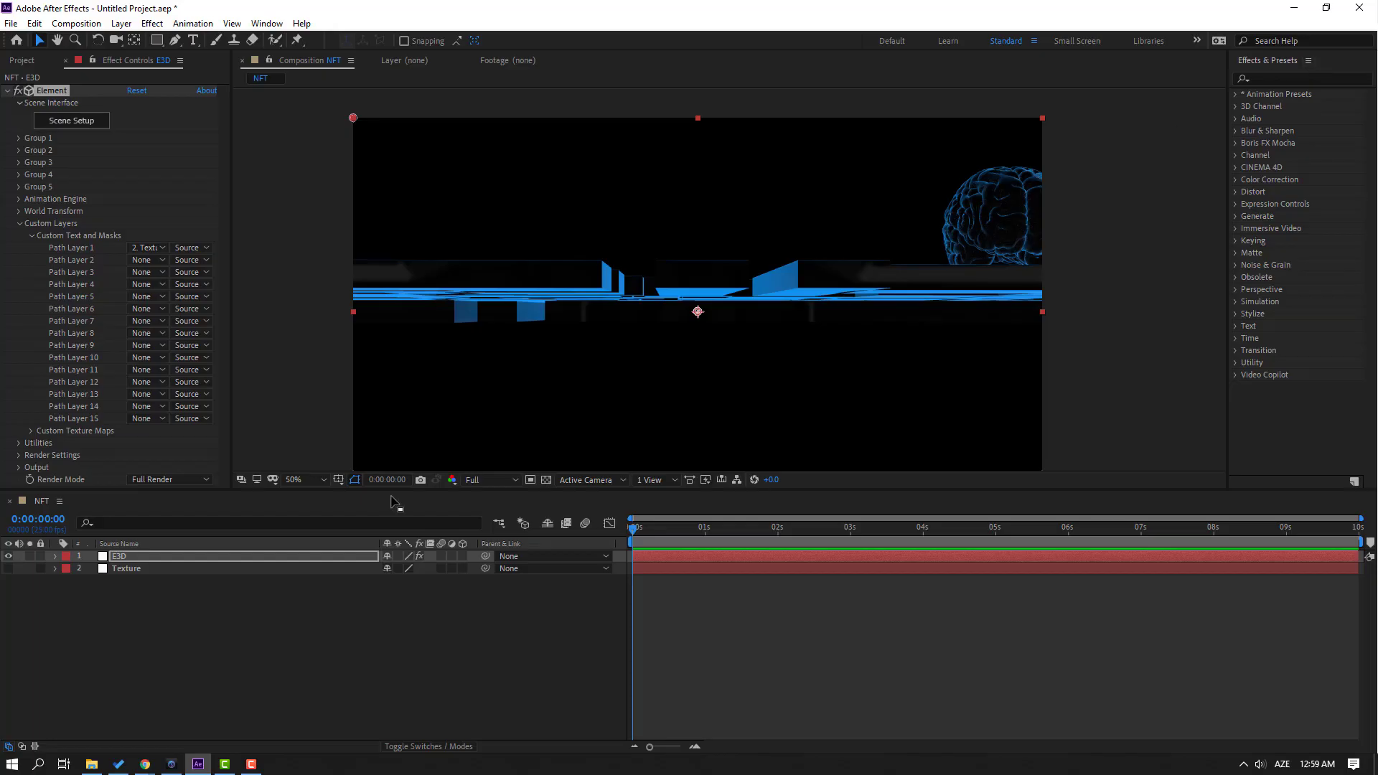
Add a two-node camera with the 50mm preset to the NFT composition.
{"action": "left_click", "coordinate": [183, 658]}
{"action": "left_click", "coordinate": [22, 224]}
{"action": "left_click", "coordinate": [20, 223]}
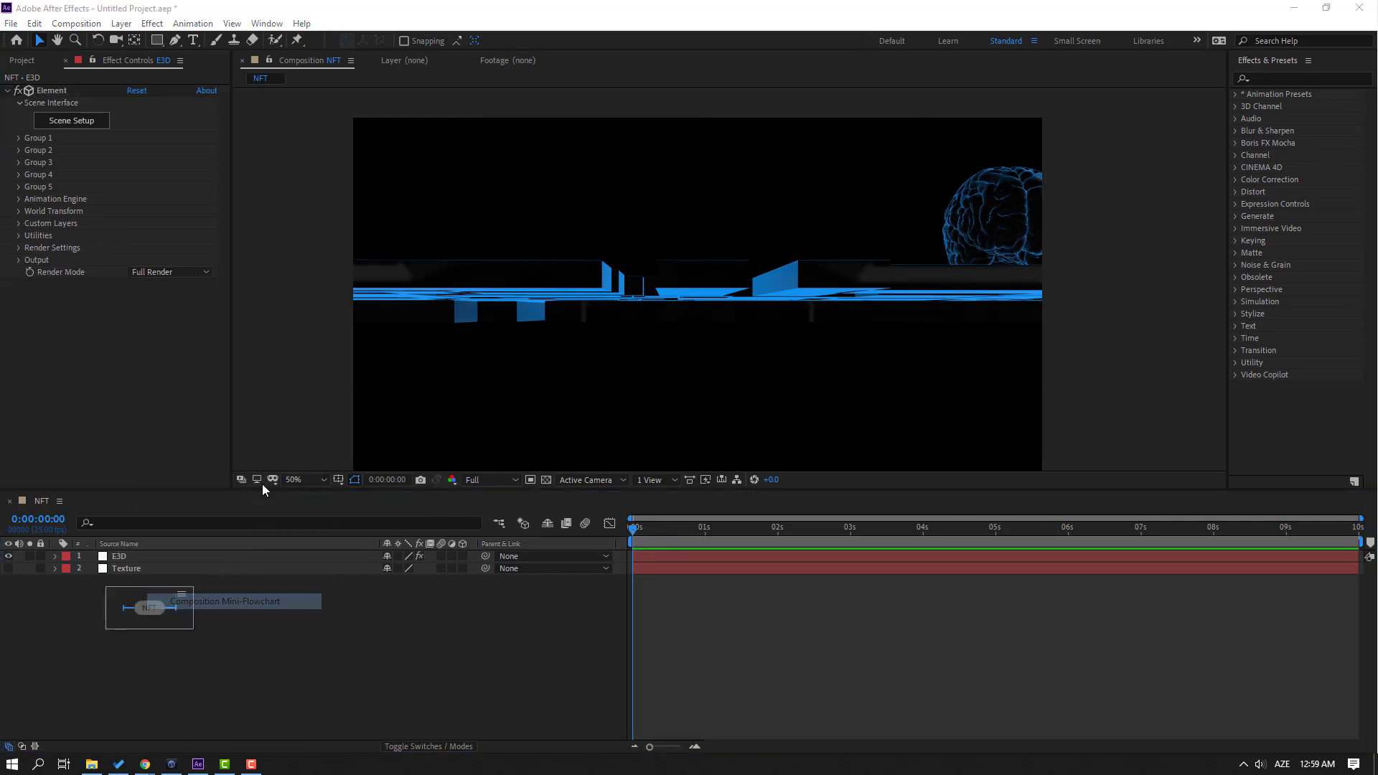
{"action": "right_click", "coordinate": [245, 636]}
{"action": "mouse_move", "coordinate": [363, 477]}
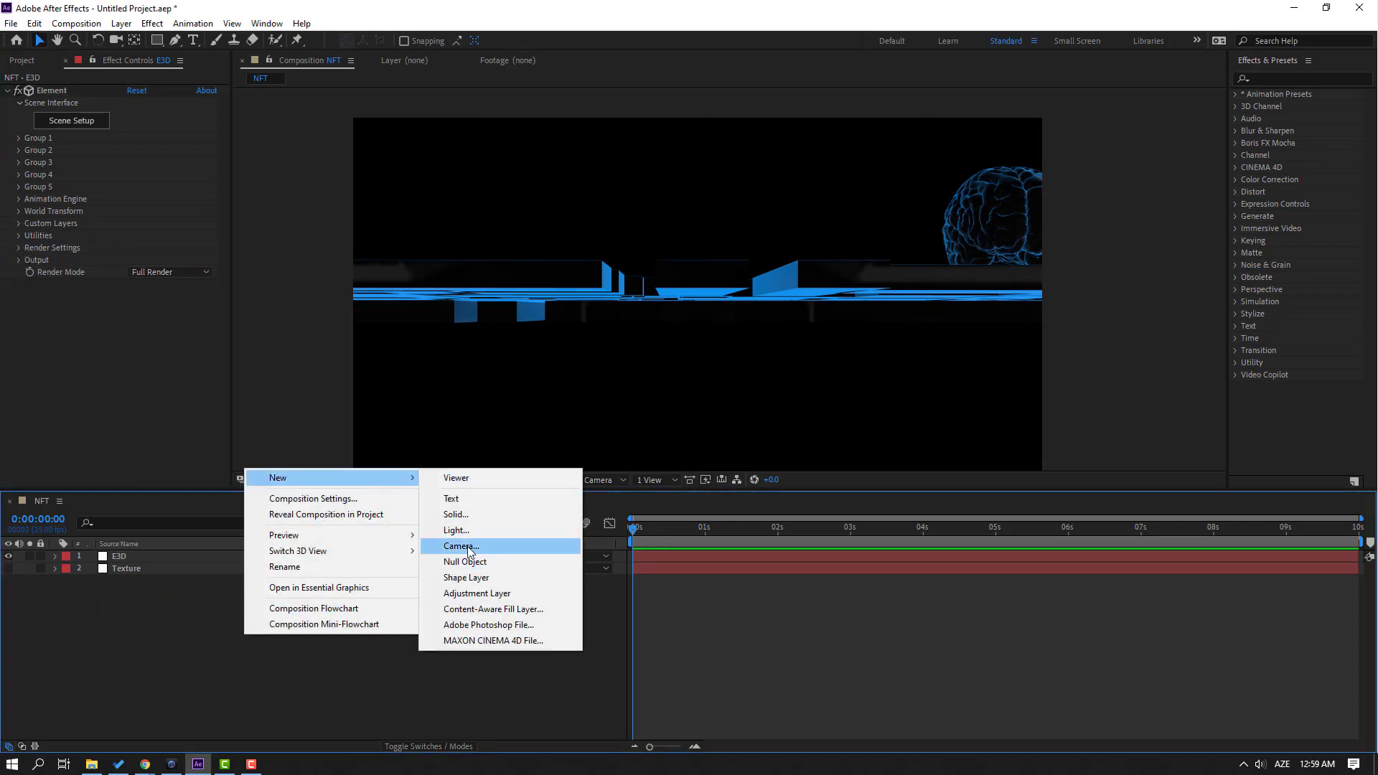
{"action": "left_click", "coordinate": [468, 548]}
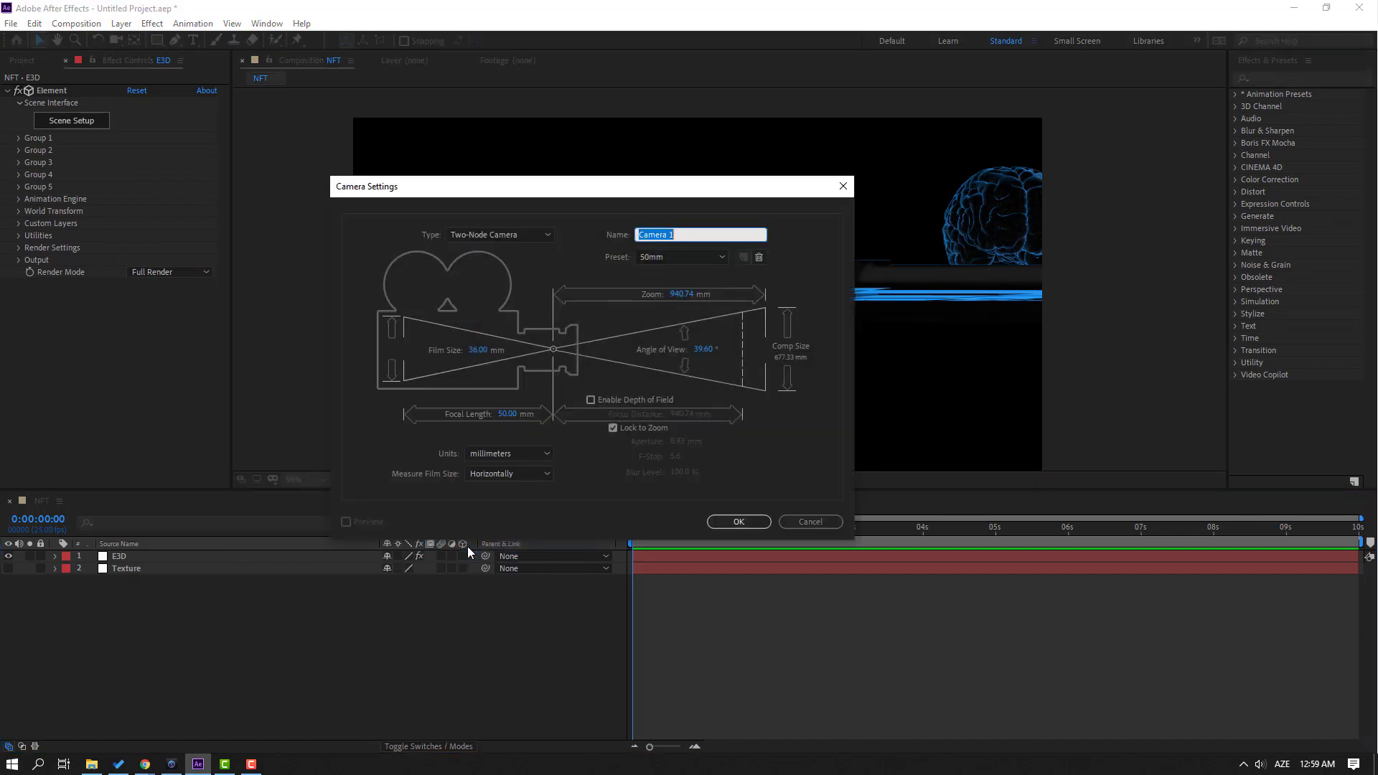
{"action": "left_click", "coordinate": [722, 520]}
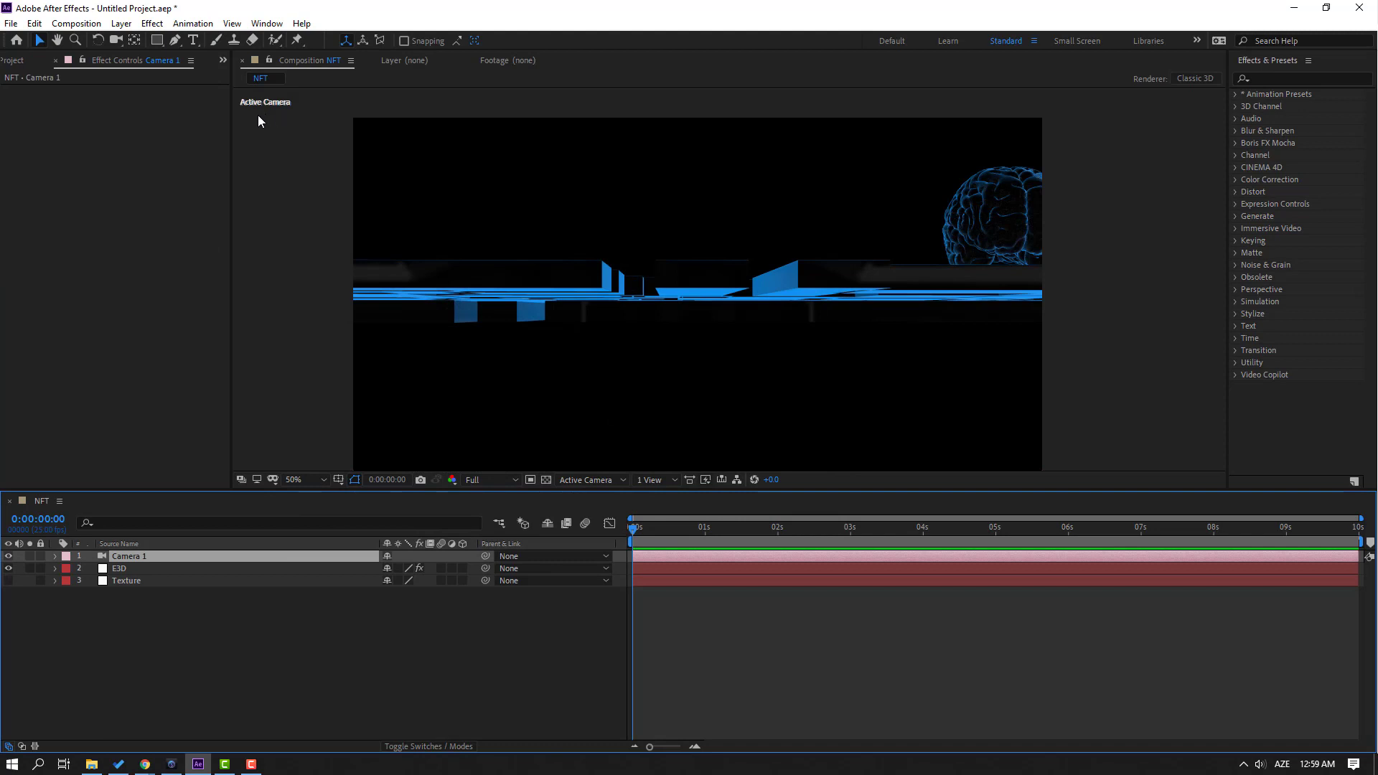
Orbit, pan and dolly Camera 1 to frame the brain large from above in the middle of the composition.
{"action": "left_click", "coordinate": [115, 44]}
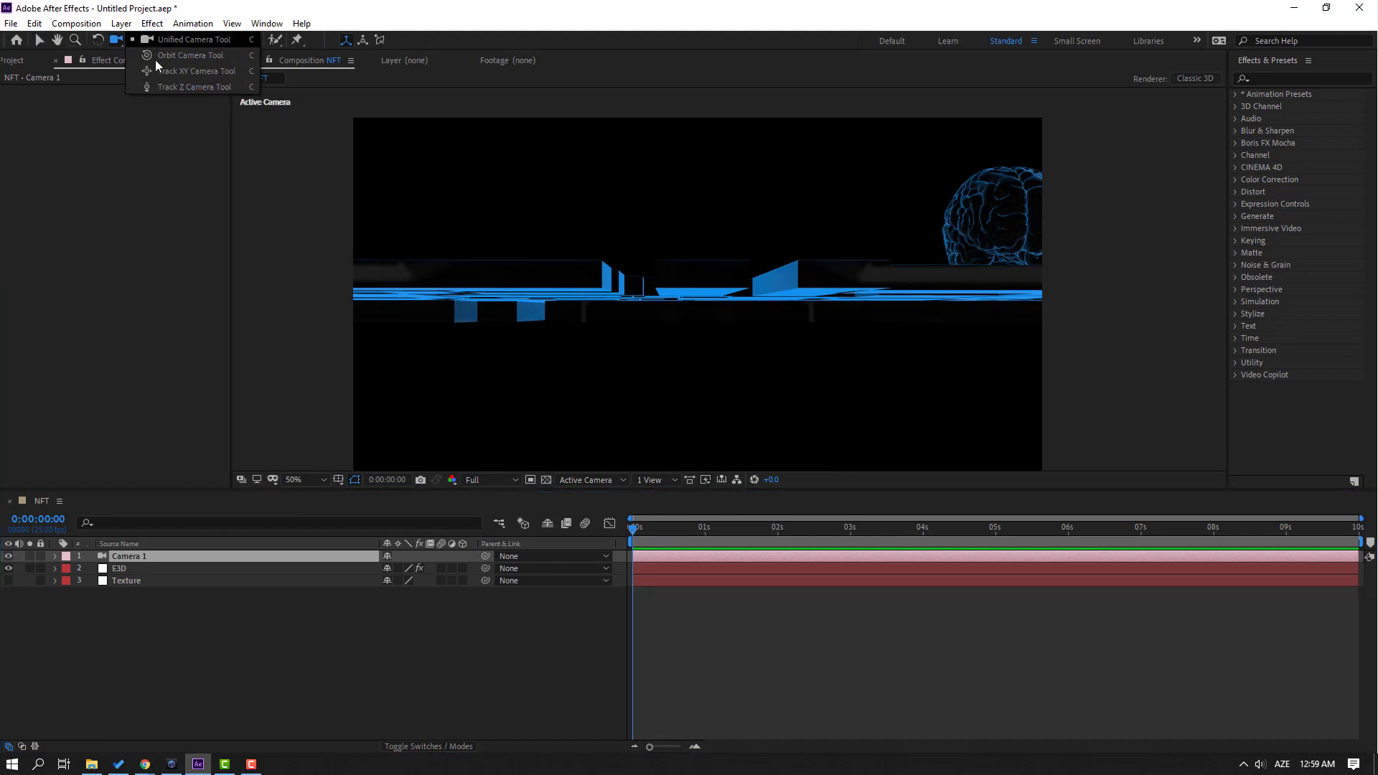
{"action": "left_click", "coordinate": [110, 42]}
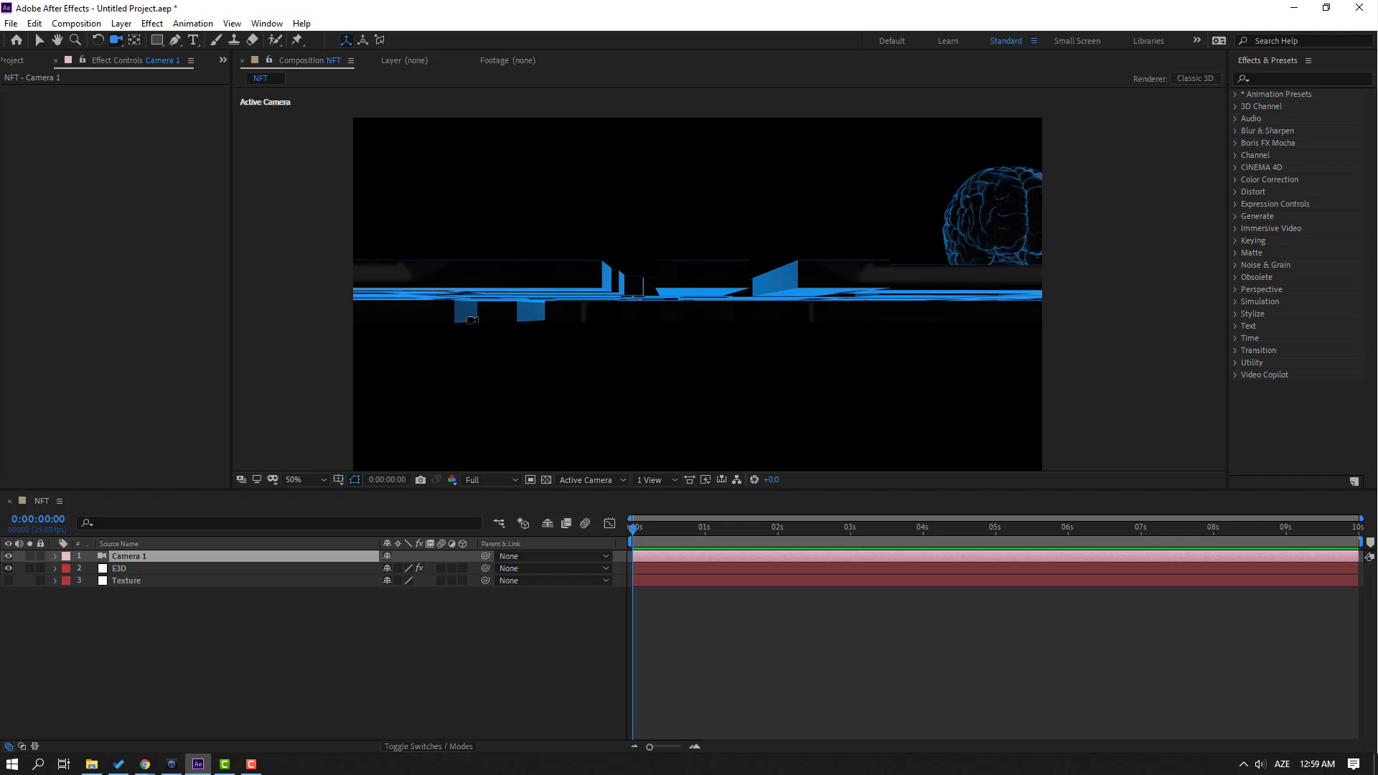
{"action": "key", "text": "c"}
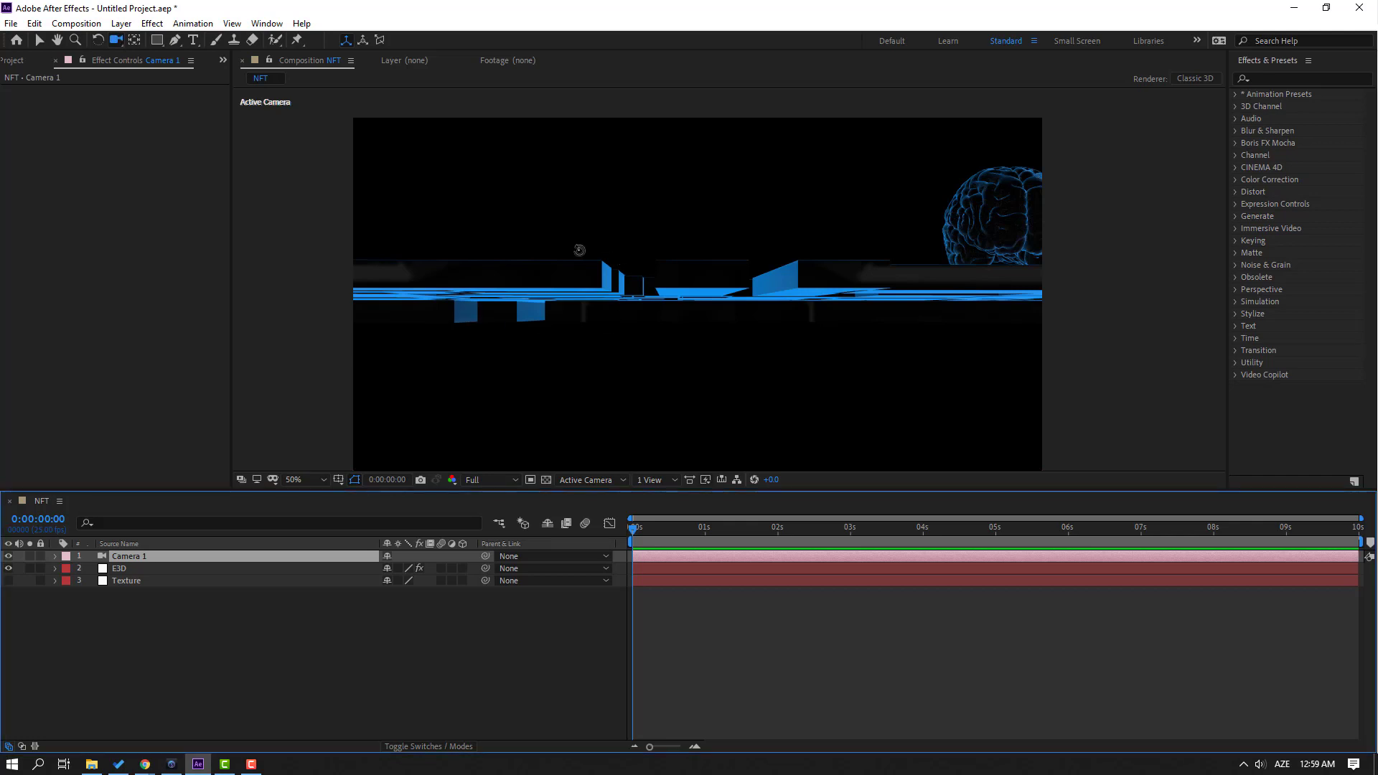
{"action": "left_click_drag", "start_coordinate": [580, 249], "coordinate": [735, 287]}
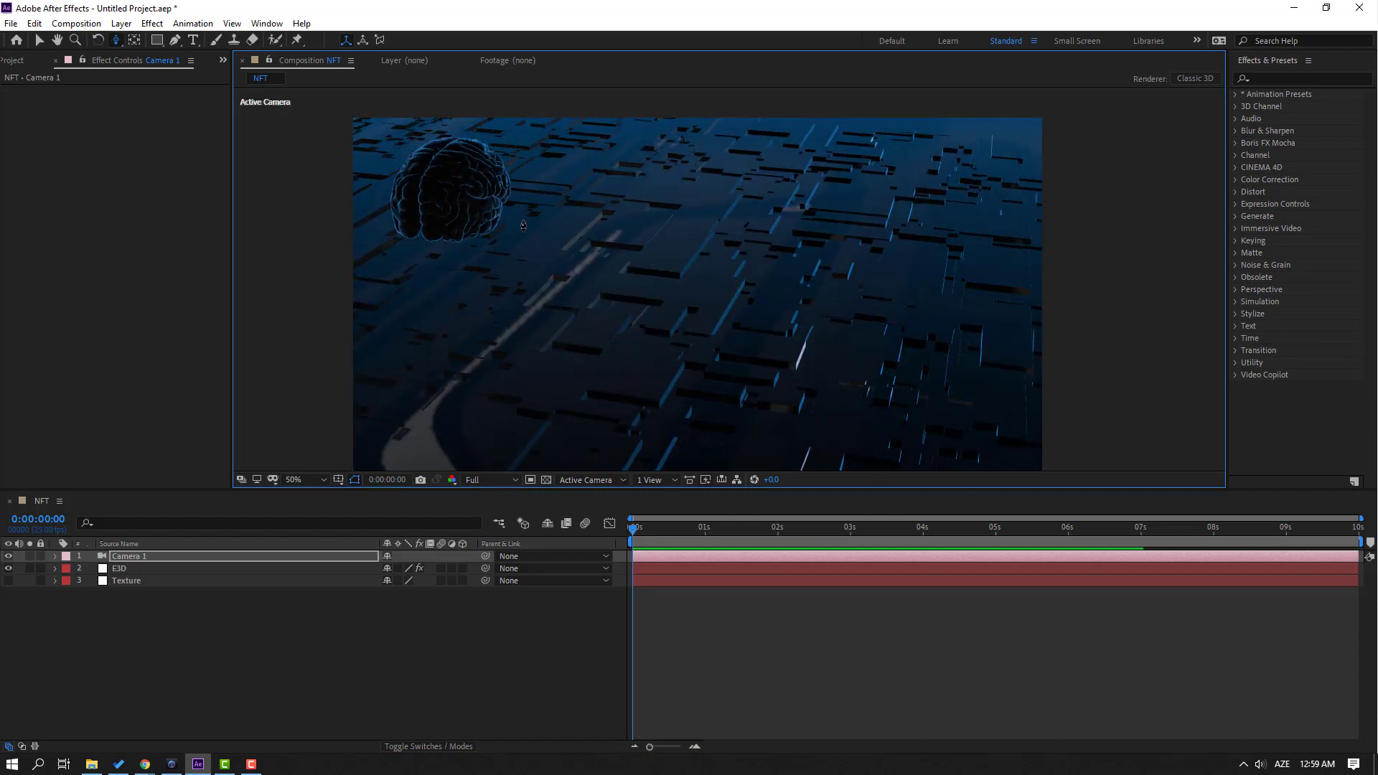
{"action": "left_click_drag", "start_coordinate": [492, 212], "coordinate": [596, 304]}
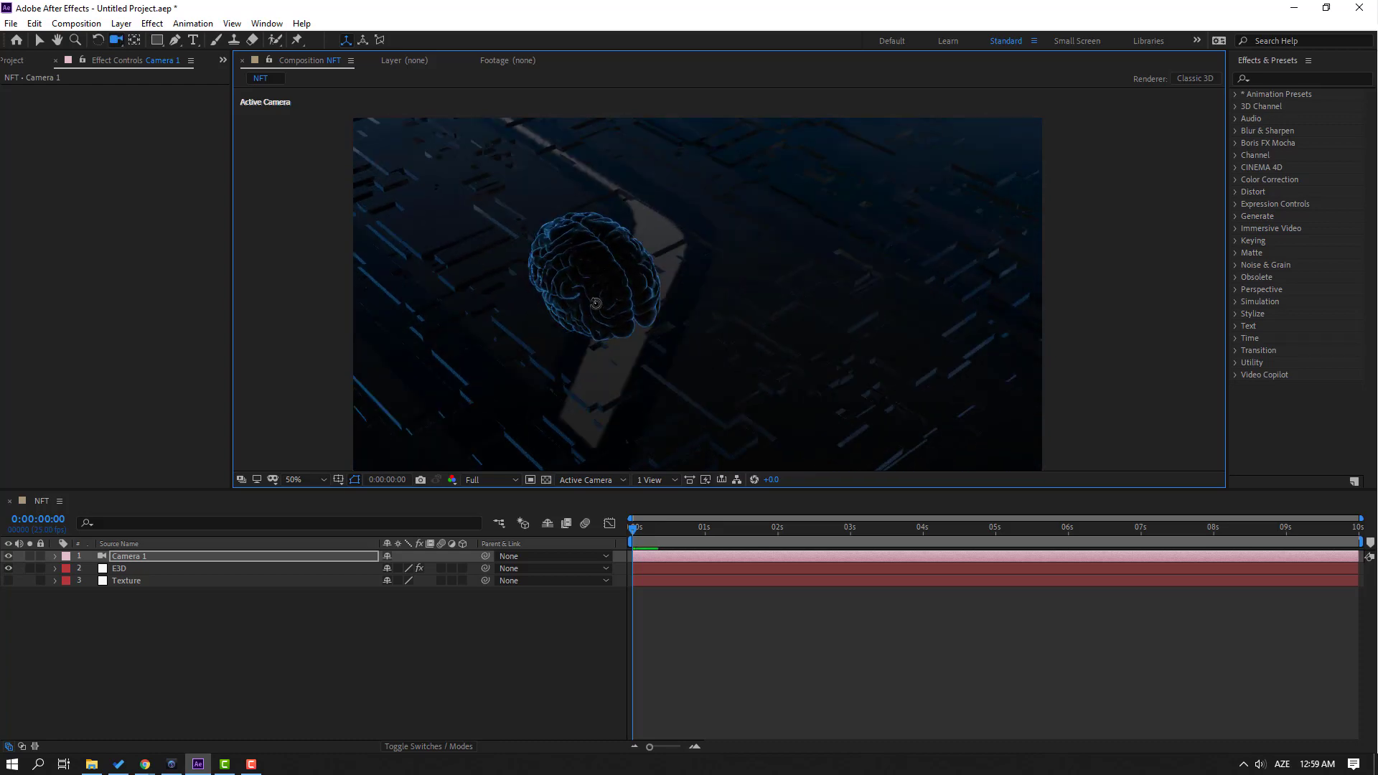
{"action": "left_click_drag", "start_coordinate": [544, 351], "coordinate": [670, 253]}
{"action": "key", "text": "c"}
{"action": "key", "text": "c"}
{"action": "key", "text": "c"}
{"action": "key", "text": "c"}
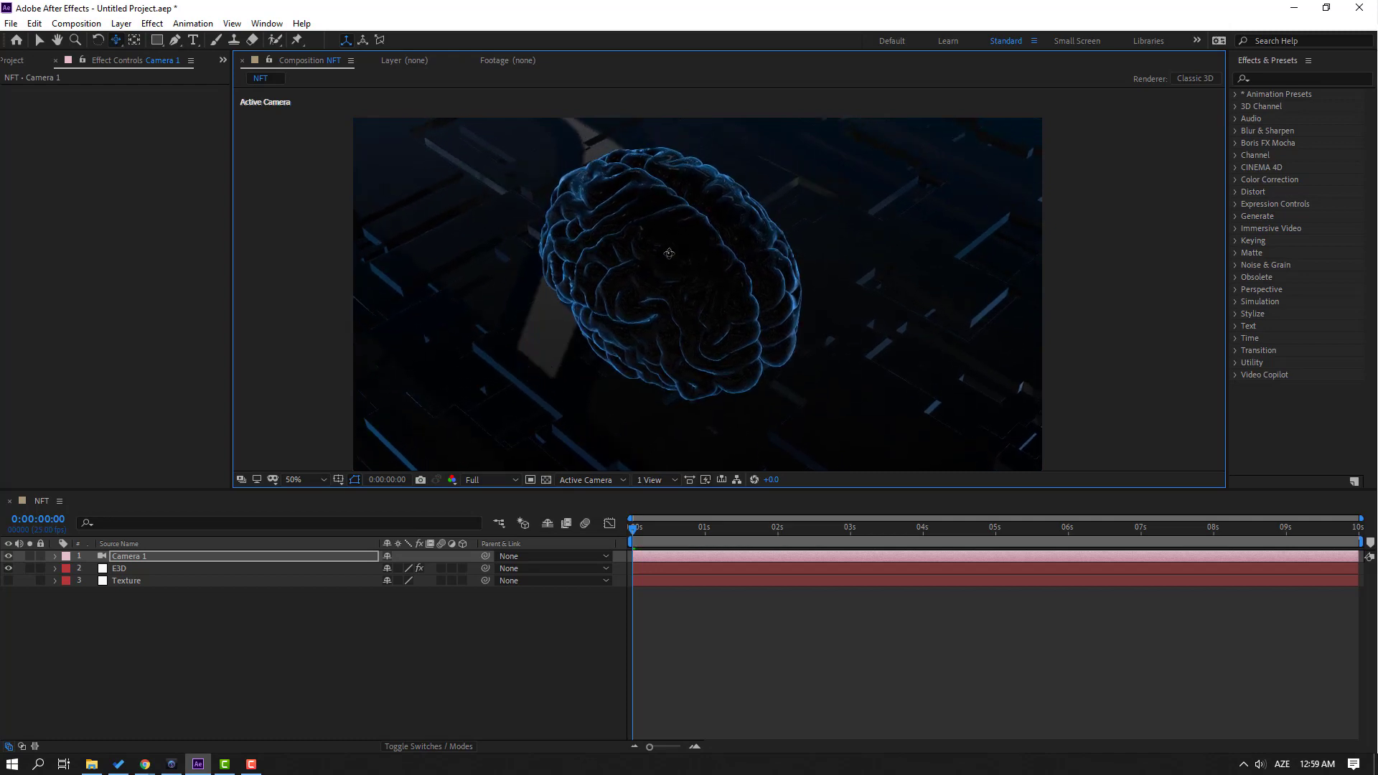
{"action": "key", "text": "v"}
Enable ambient occlusion in the E3D layer's render settings and set the SSAO intensity to 10.
{"action": "left_click", "coordinate": [125, 568]}
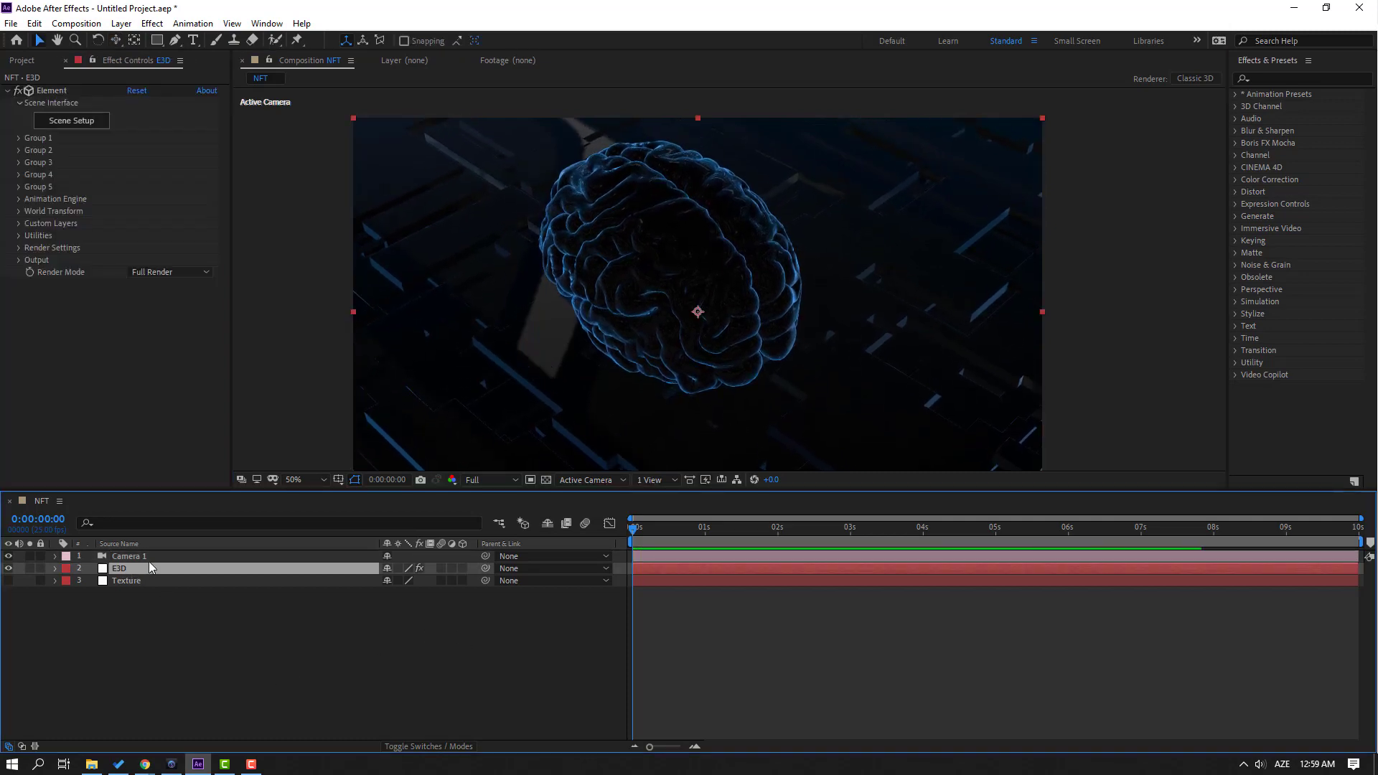
{"action": "left_click", "coordinate": [18, 248]}
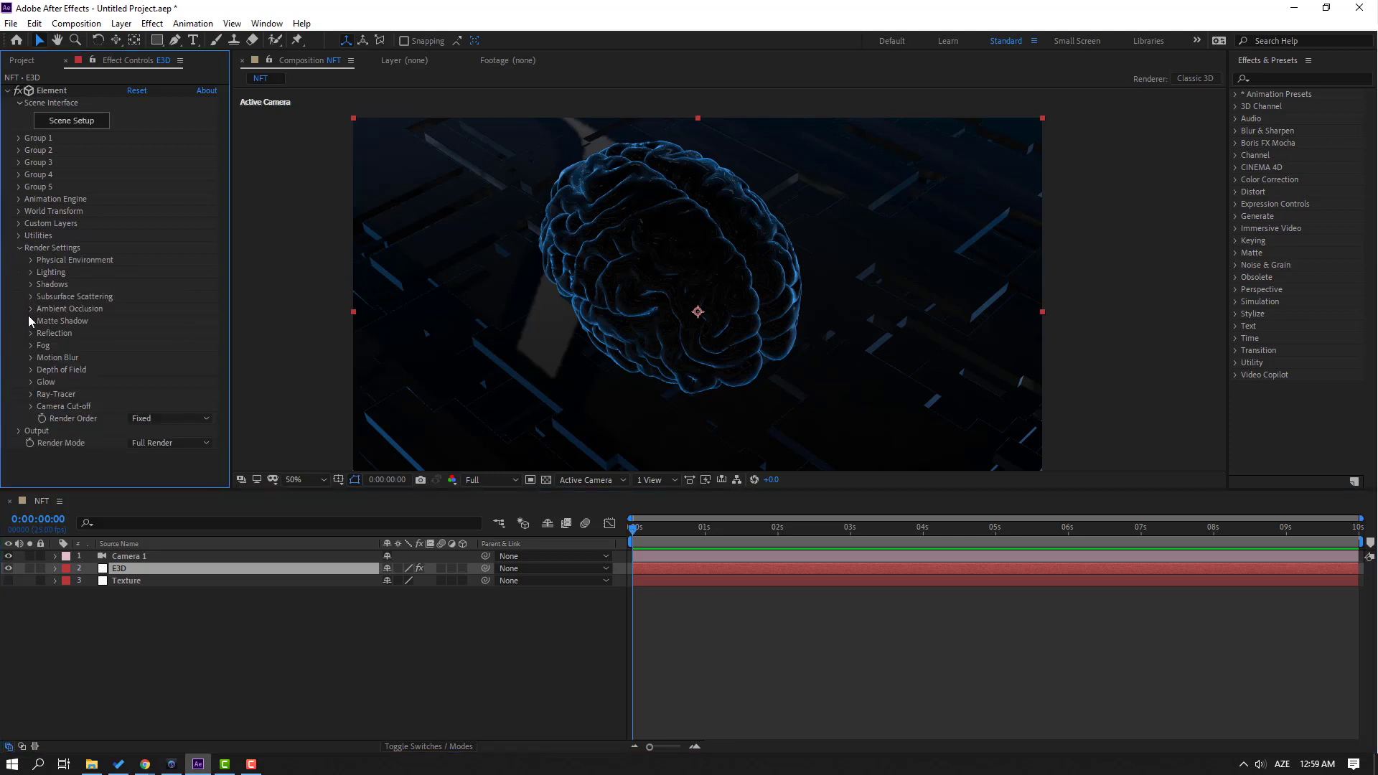
{"action": "left_click", "coordinate": [30, 309]}
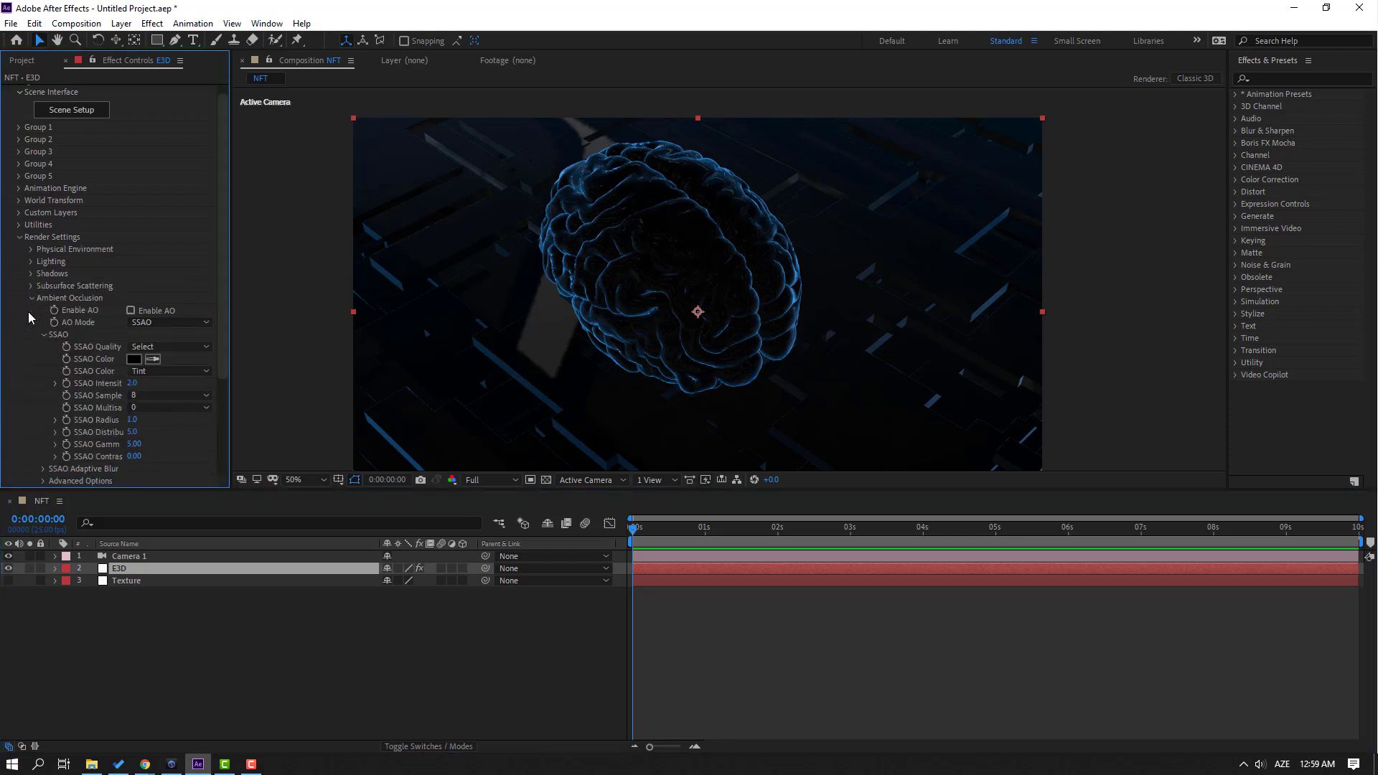
{"action": "left_click", "coordinate": [131, 310]}
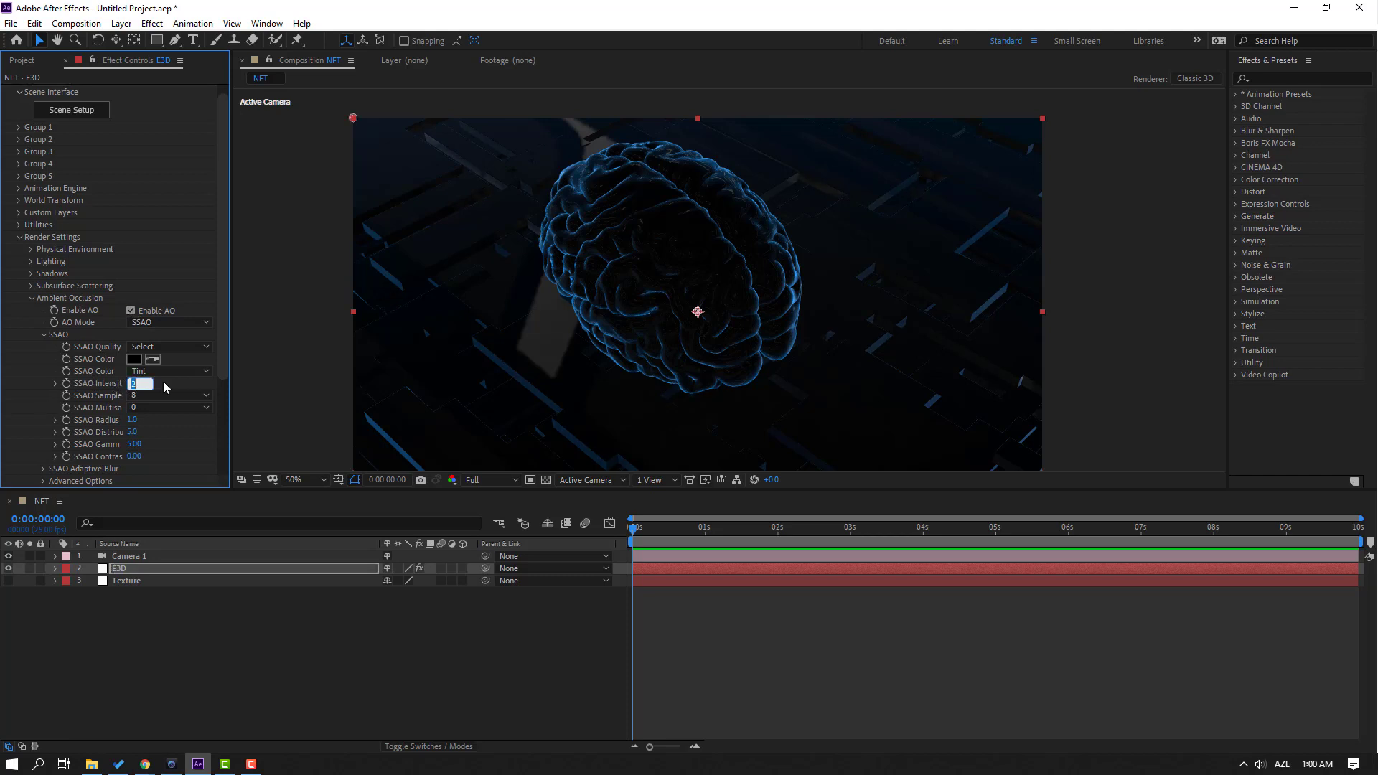
{"action": "type", "text": "10"}
{"action": "key", "text": "Return"}
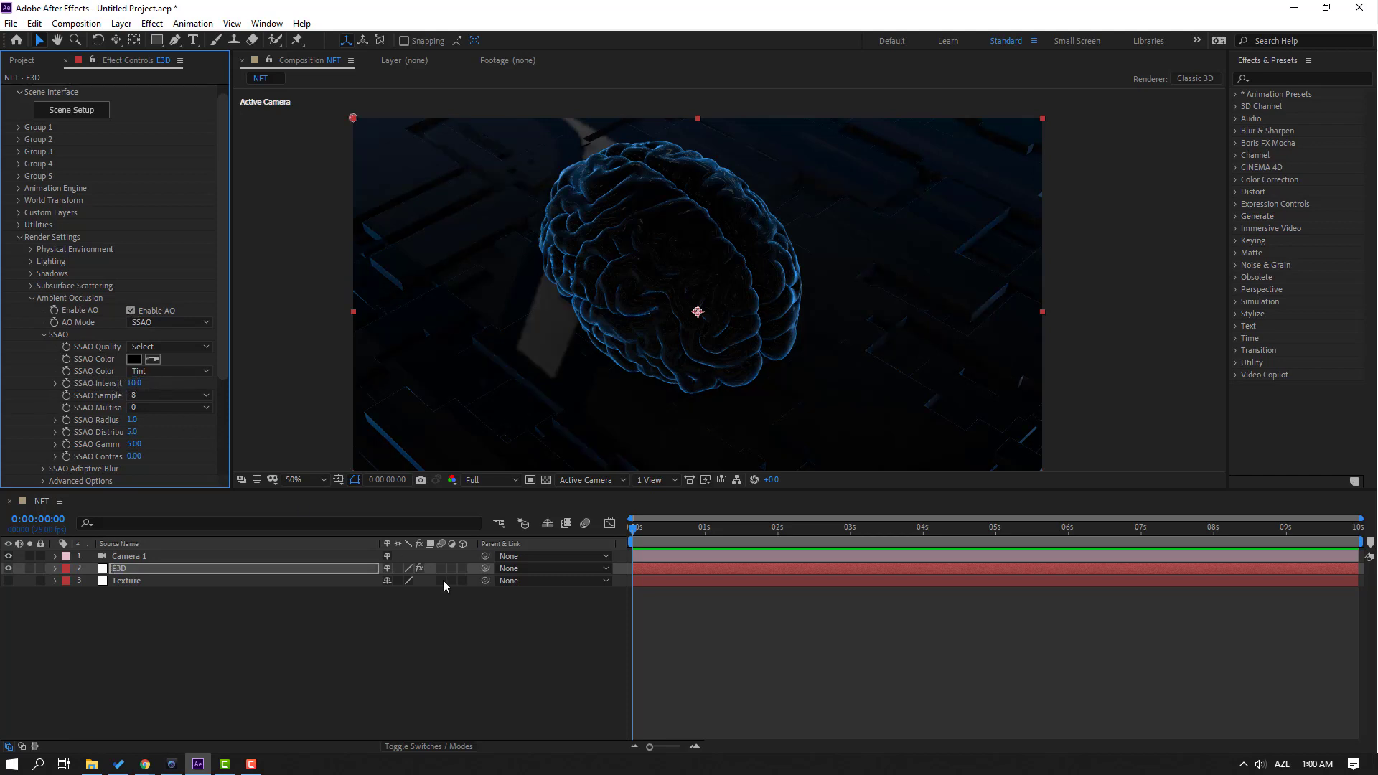
{"action": "left_click", "coordinate": [359, 666]}
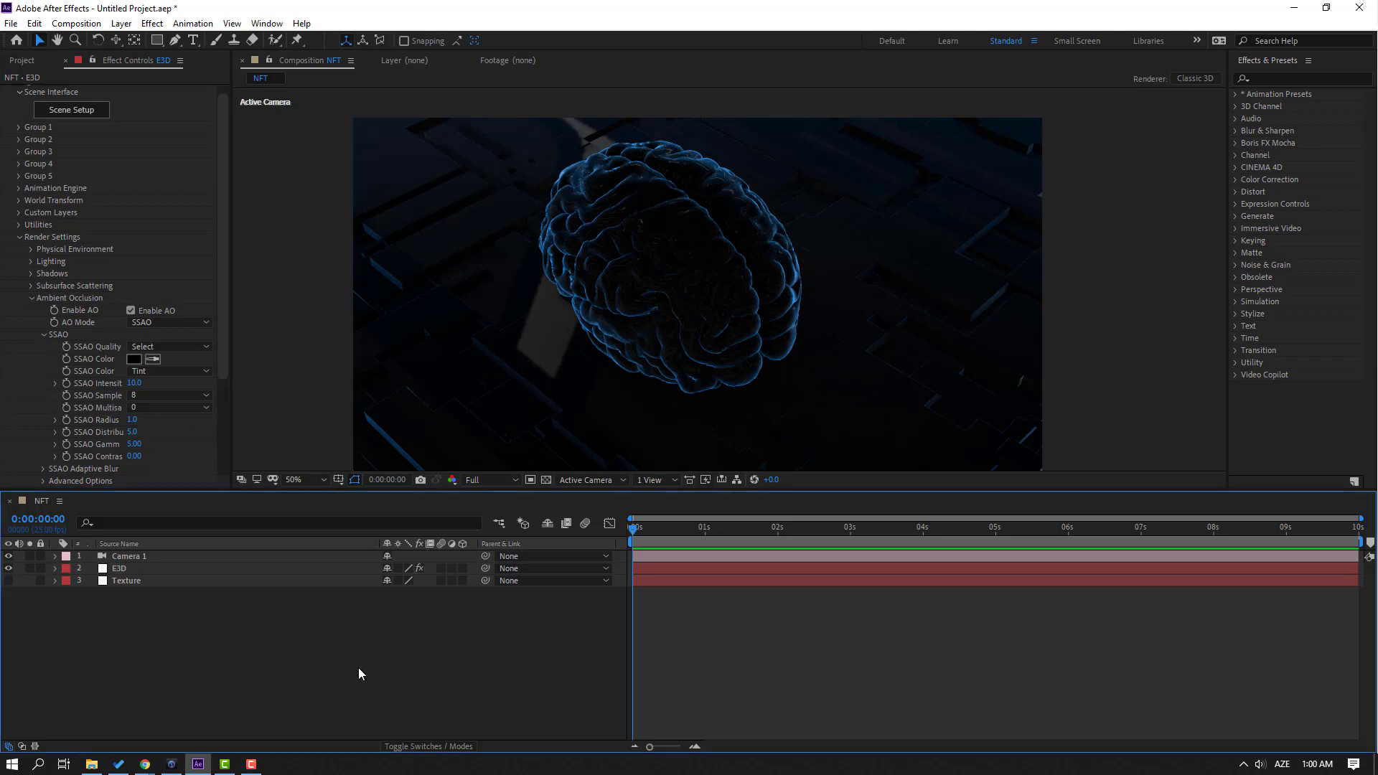
{"action": "left_click", "coordinate": [31, 298]}
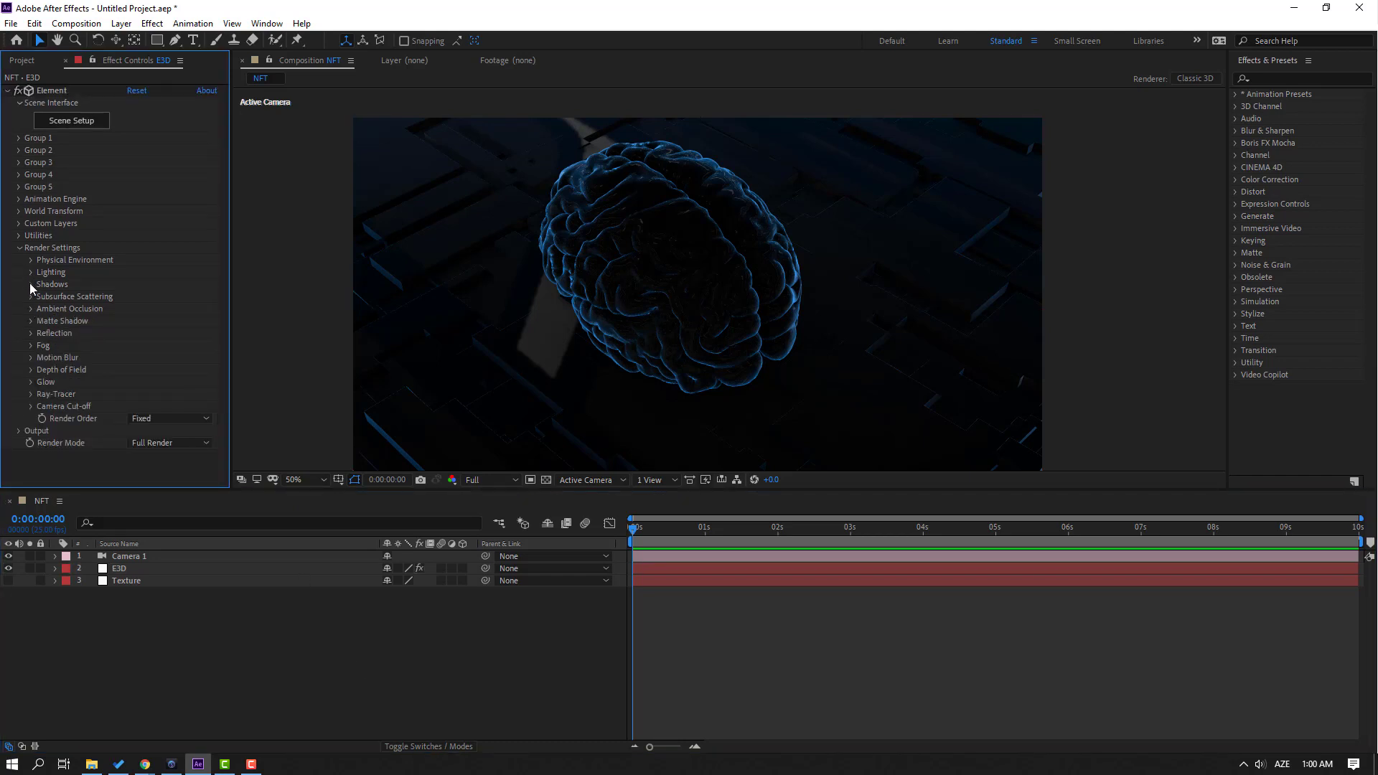
Set the added lighting in the Element render settings to Cinema.
{"action": "left_click", "coordinate": [30, 273]}
{"action": "left_click", "coordinate": [151, 309]}
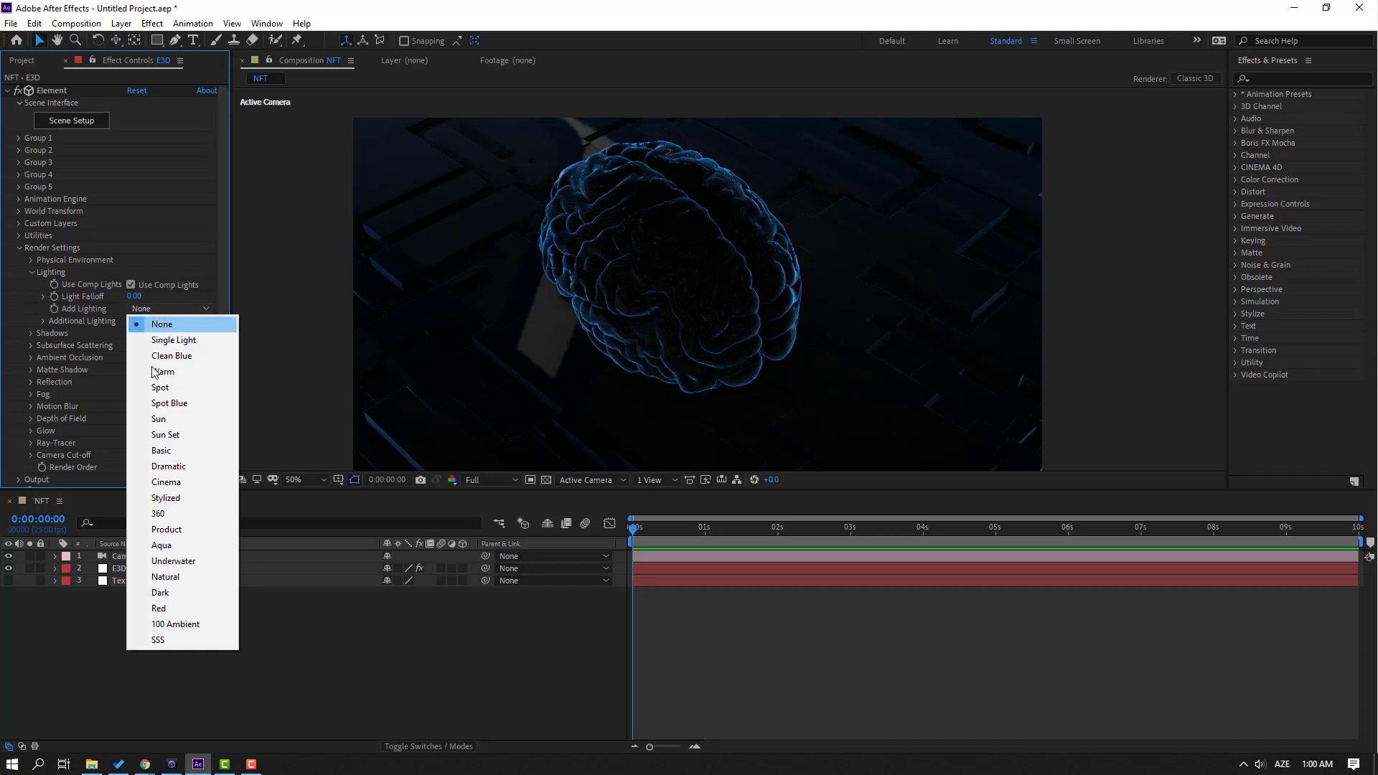
{"action": "left_click", "coordinate": [177, 484]}
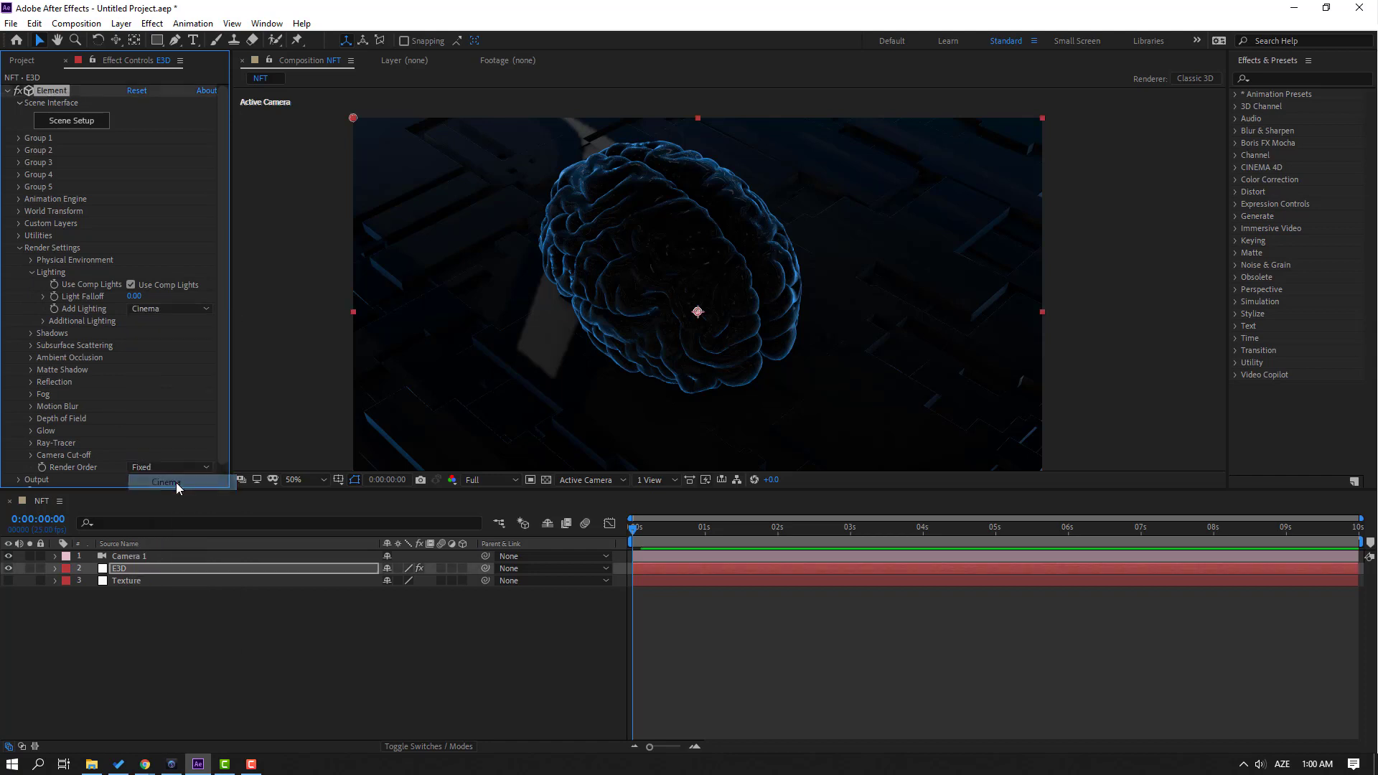
{"action": "left_click", "coordinate": [30, 273]}
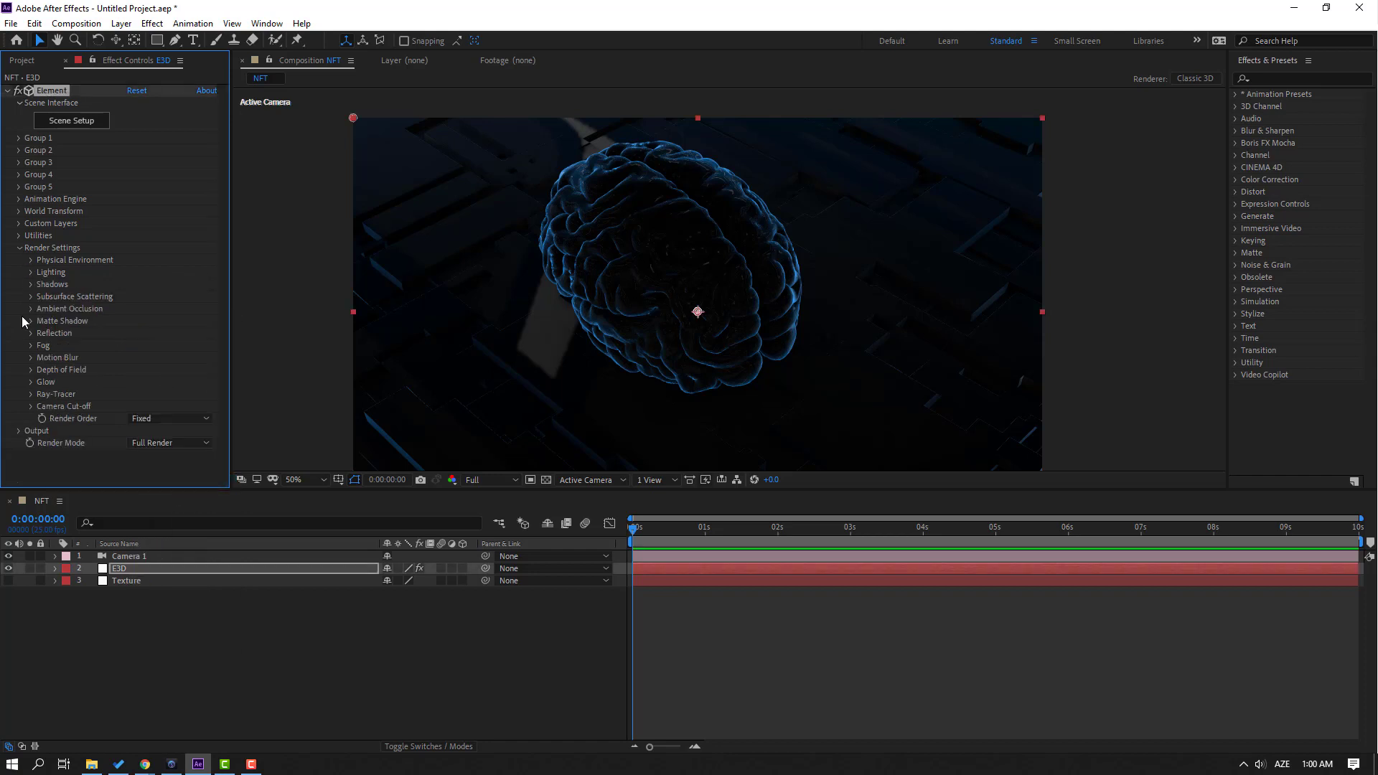
Adjust the physical environment to an exposure of 1.43 and a gamma of 0.91.
{"action": "left_click", "coordinate": [32, 261]}
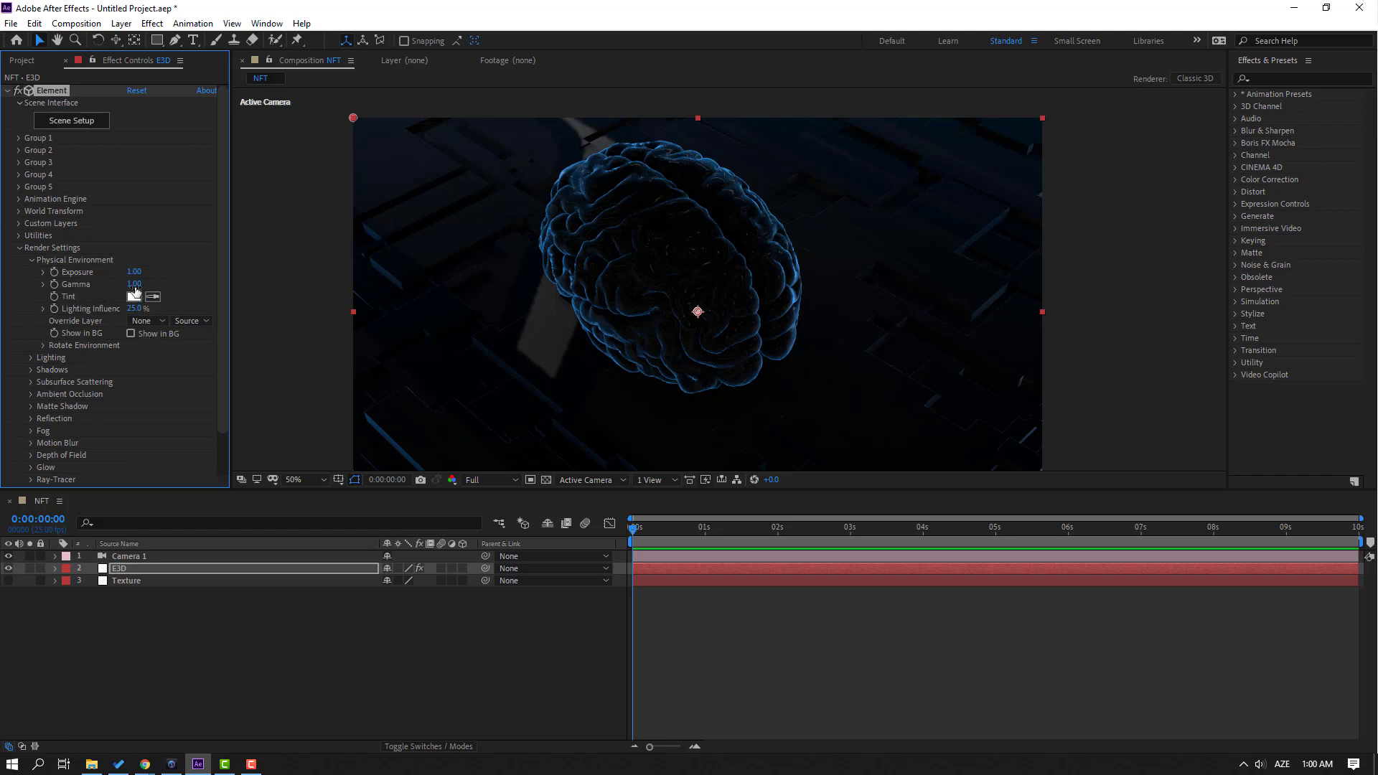
{"action": "type", "text": "1.39"}
{"action": "key", "text": "Return"}
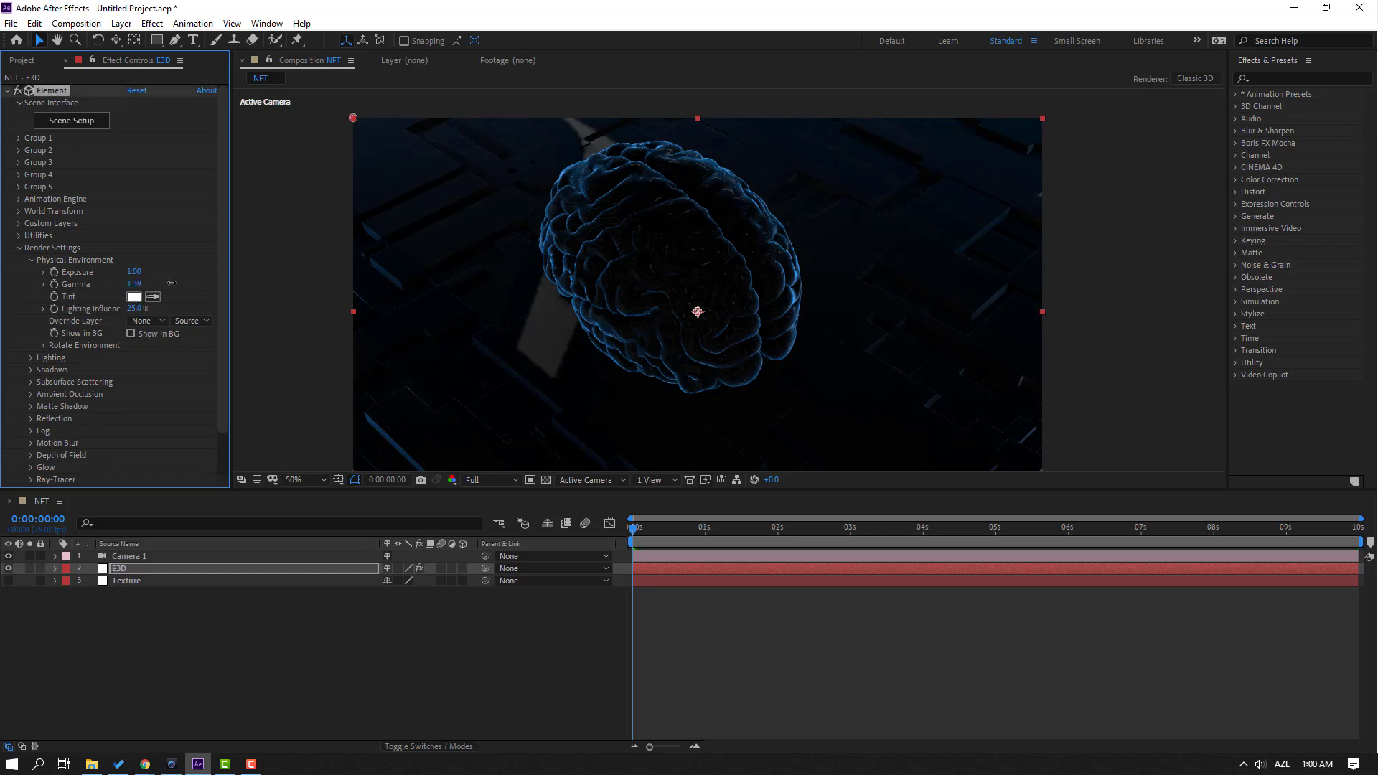
{"action": "left_click_drag", "start_coordinate": [64, 287], "coordinate": [70, 285]}
{"action": "mouse_move", "coordinate": [134, 271]}
{"action": "left_mouse_down"}
{"action": "mouse_move", "coordinate": [196, 265]}
{"action": "mouse_move", "coordinate": [157, 273]}
{"action": "left_mouse_up"}
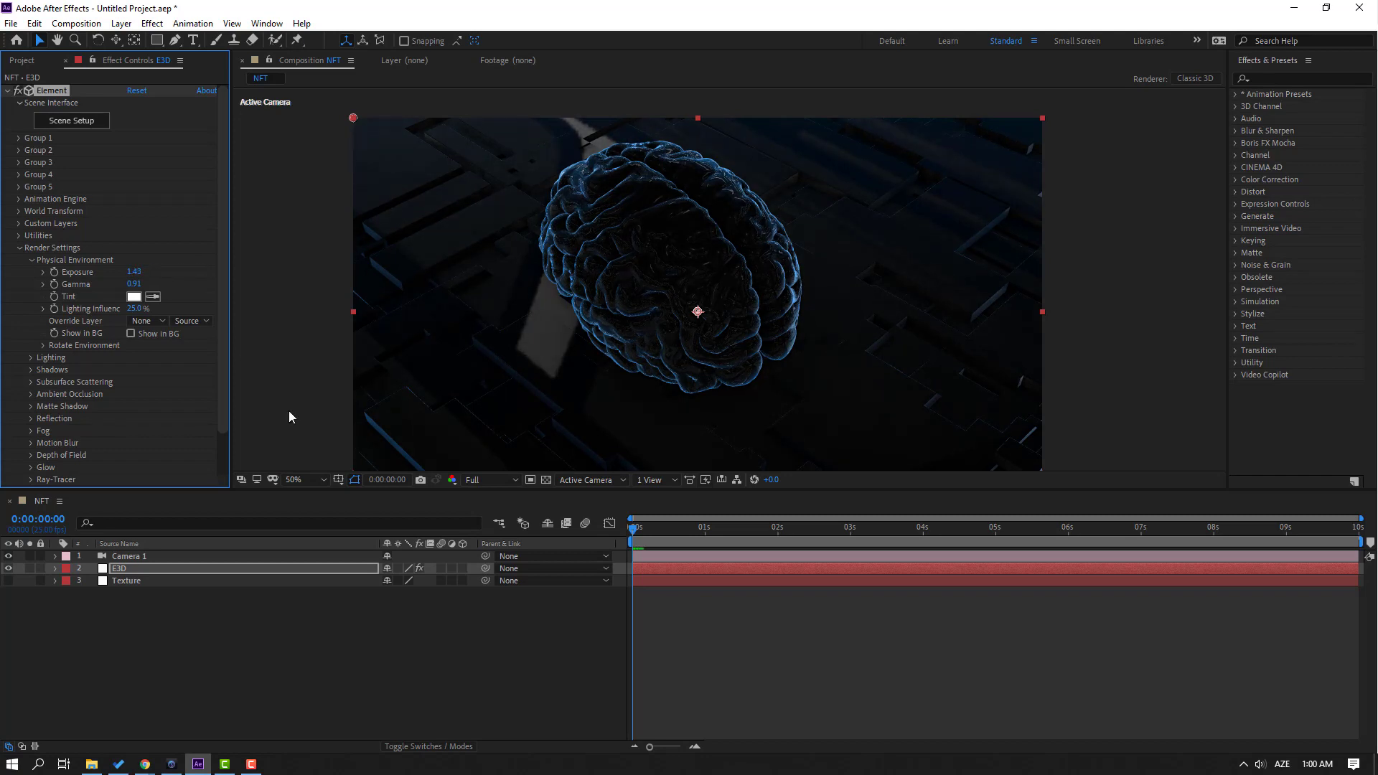
Reveal the Channel 1 position and rotation controls of Element Group 1 on the E3D layer and try out the Y rotation.
{"action": "left_click", "coordinate": [128, 569]}
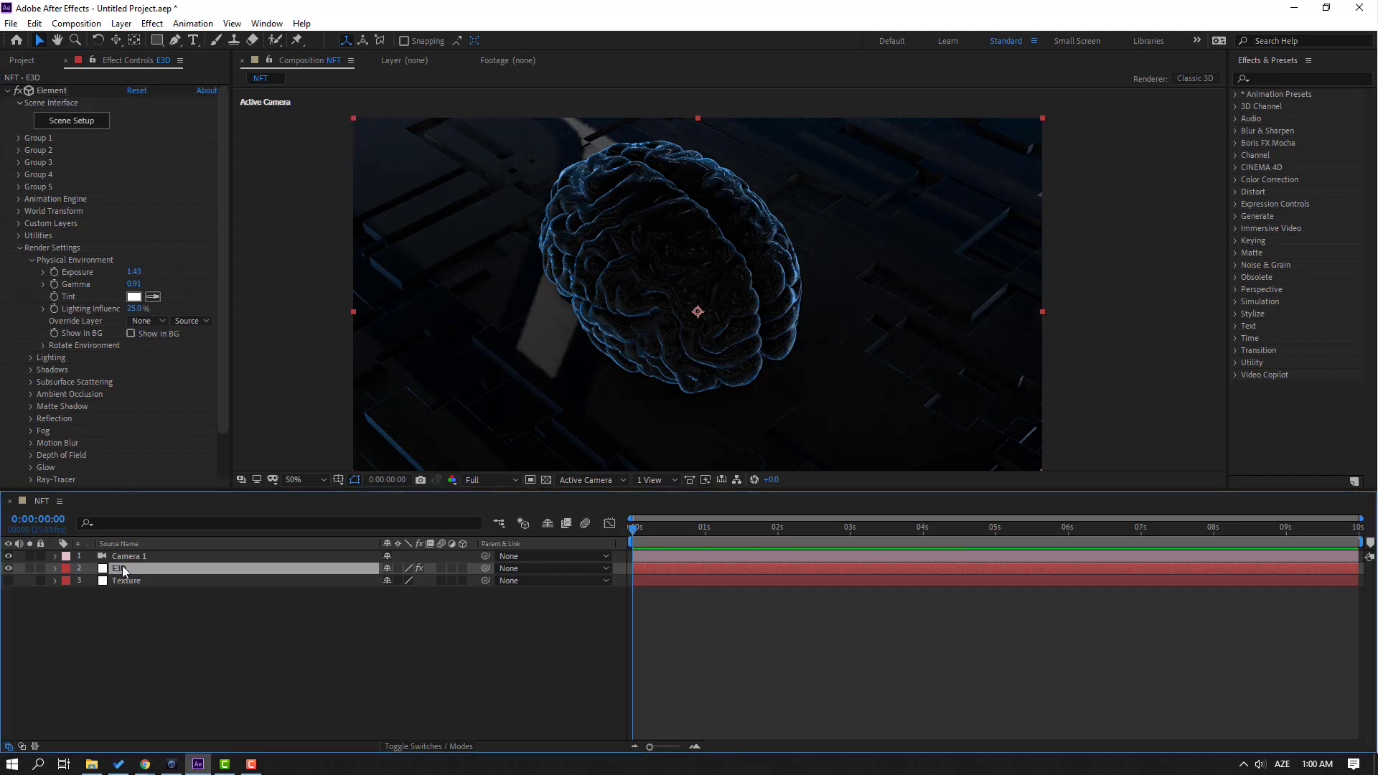
{"action": "left_click", "coordinate": [19, 138]}
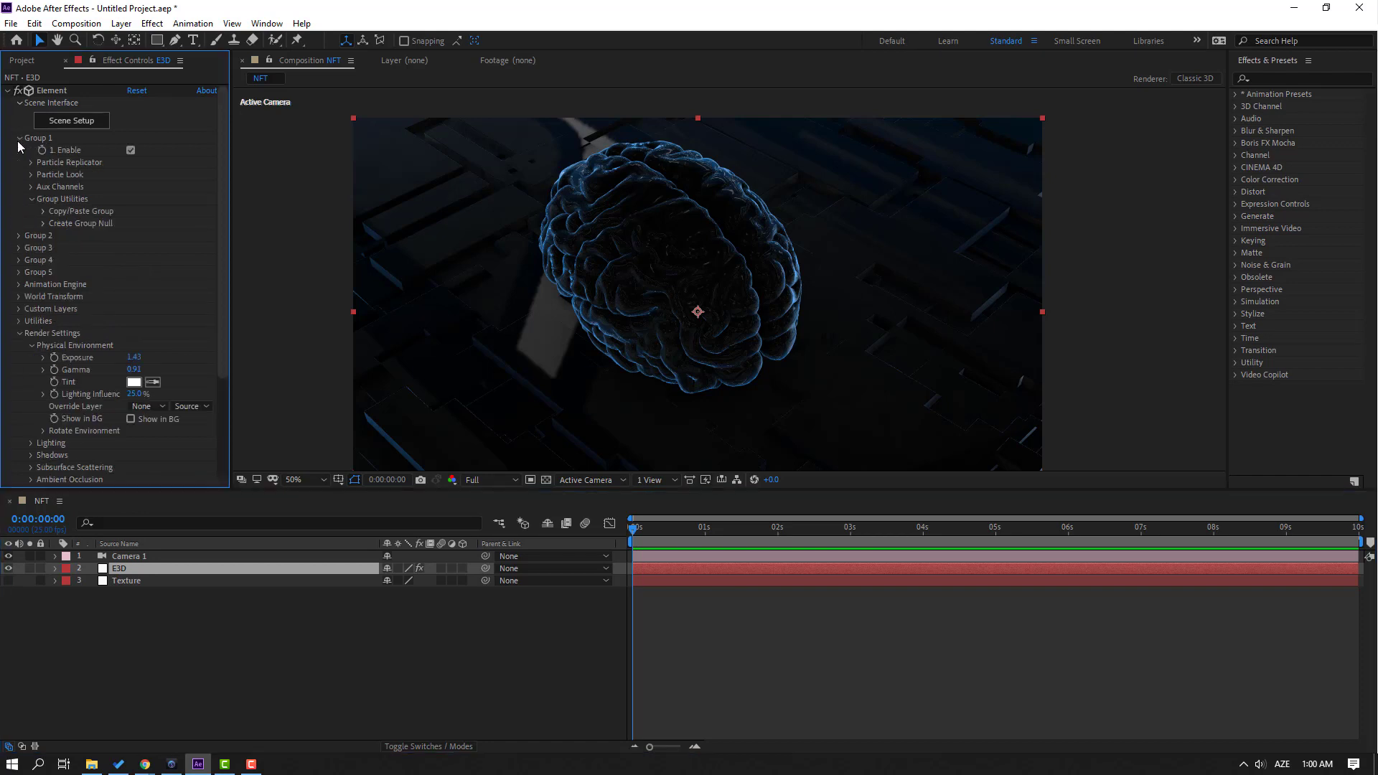
{"action": "left_click", "coordinate": [30, 188]}
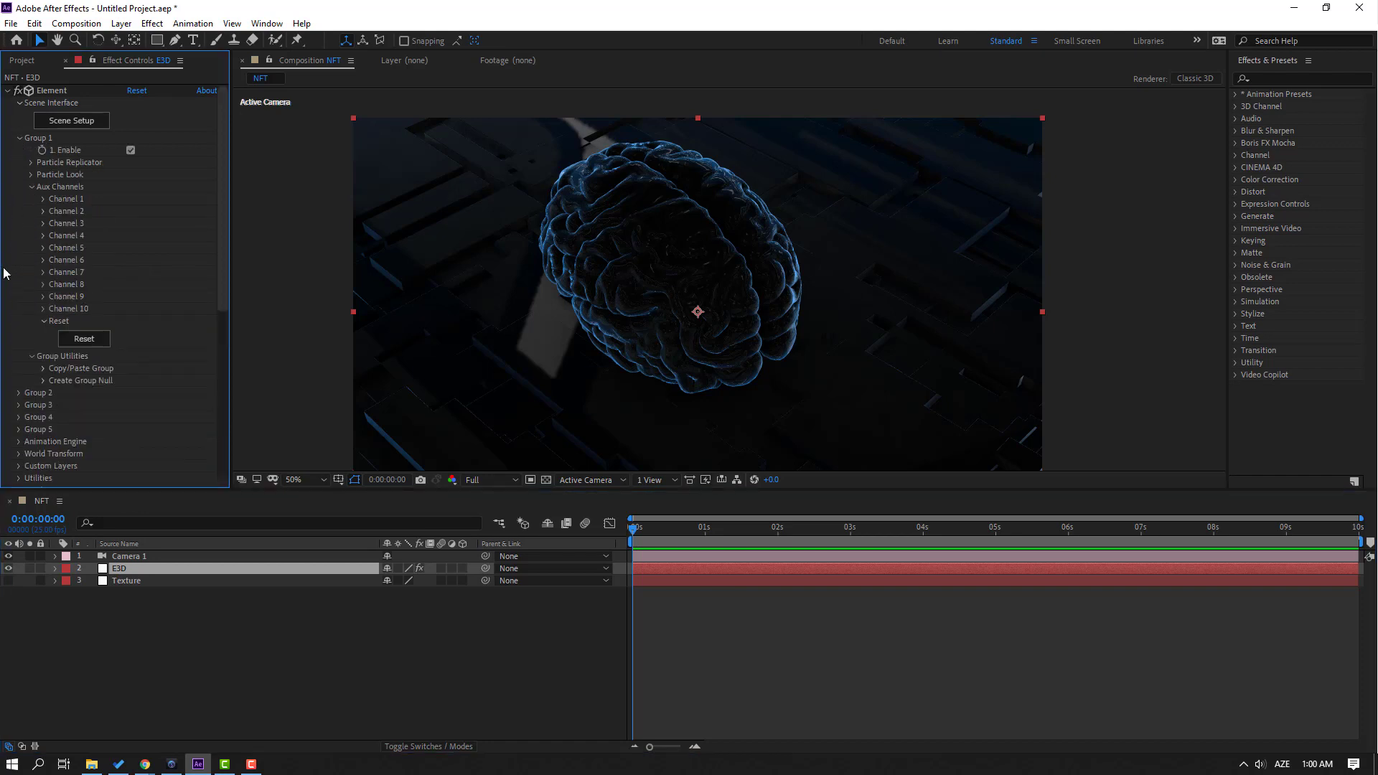
{"action": "left_click", "coordinate": [43, 199]}
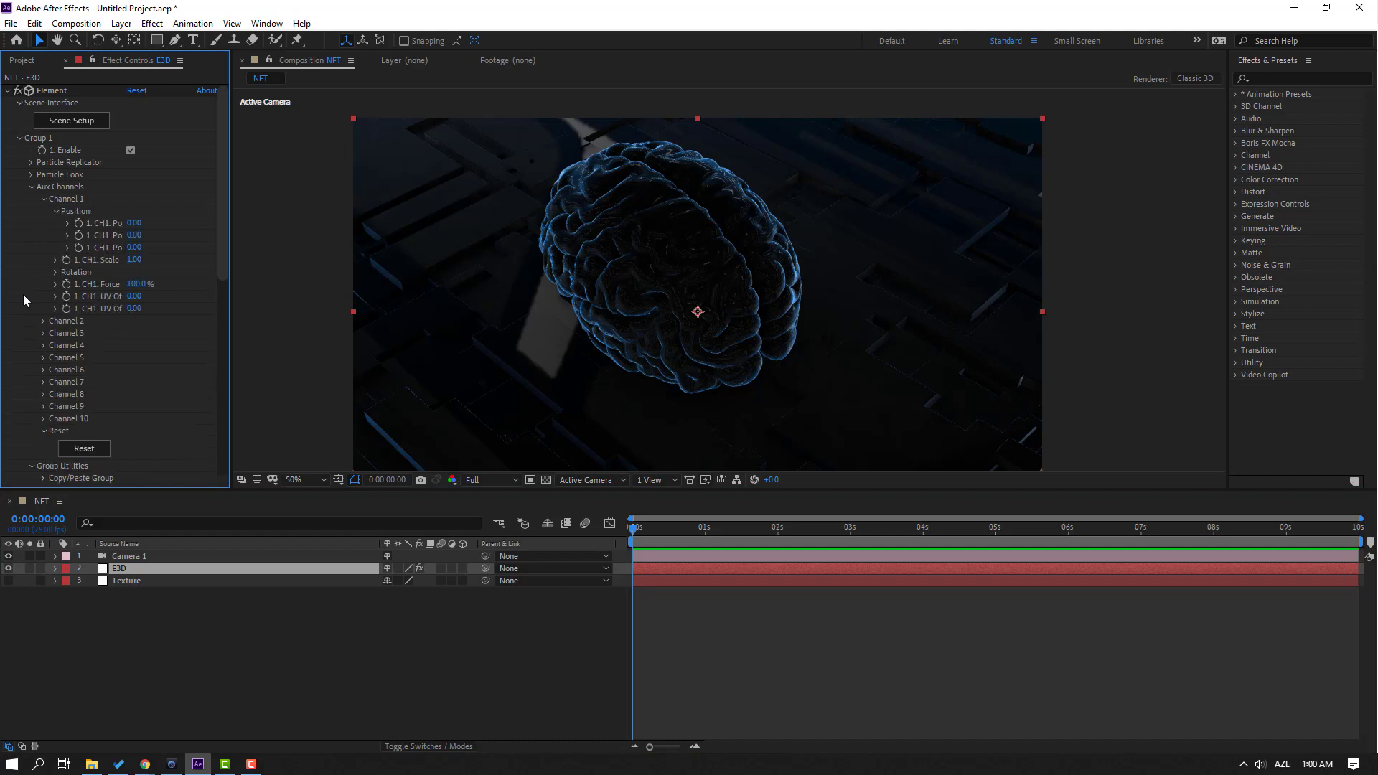
{"action": "left_click", "coordinate": [54, 273]}
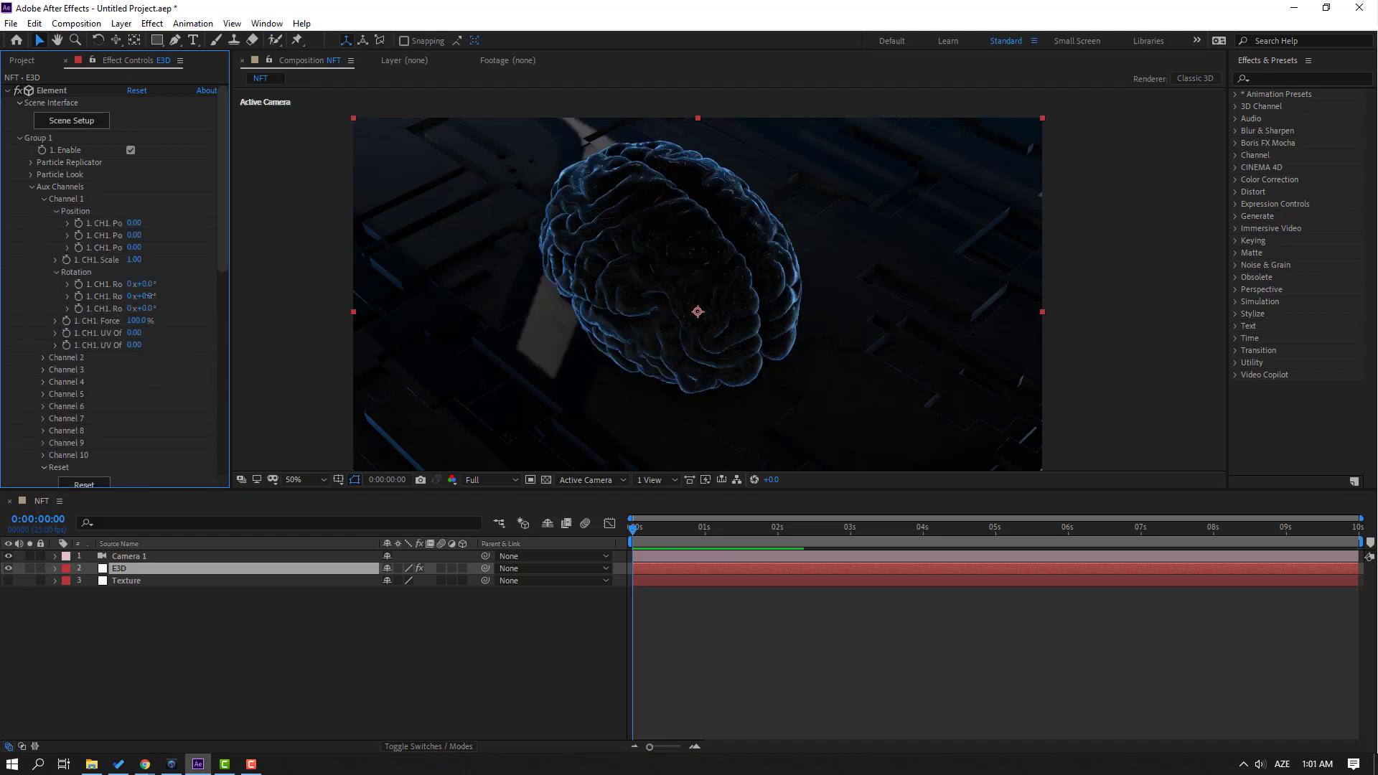
{"action": "left_click_drag", "start_coordinate": [147, 296], "coordinate": [267, 296]}
{"action": "key", "text": "ctrl+z"}
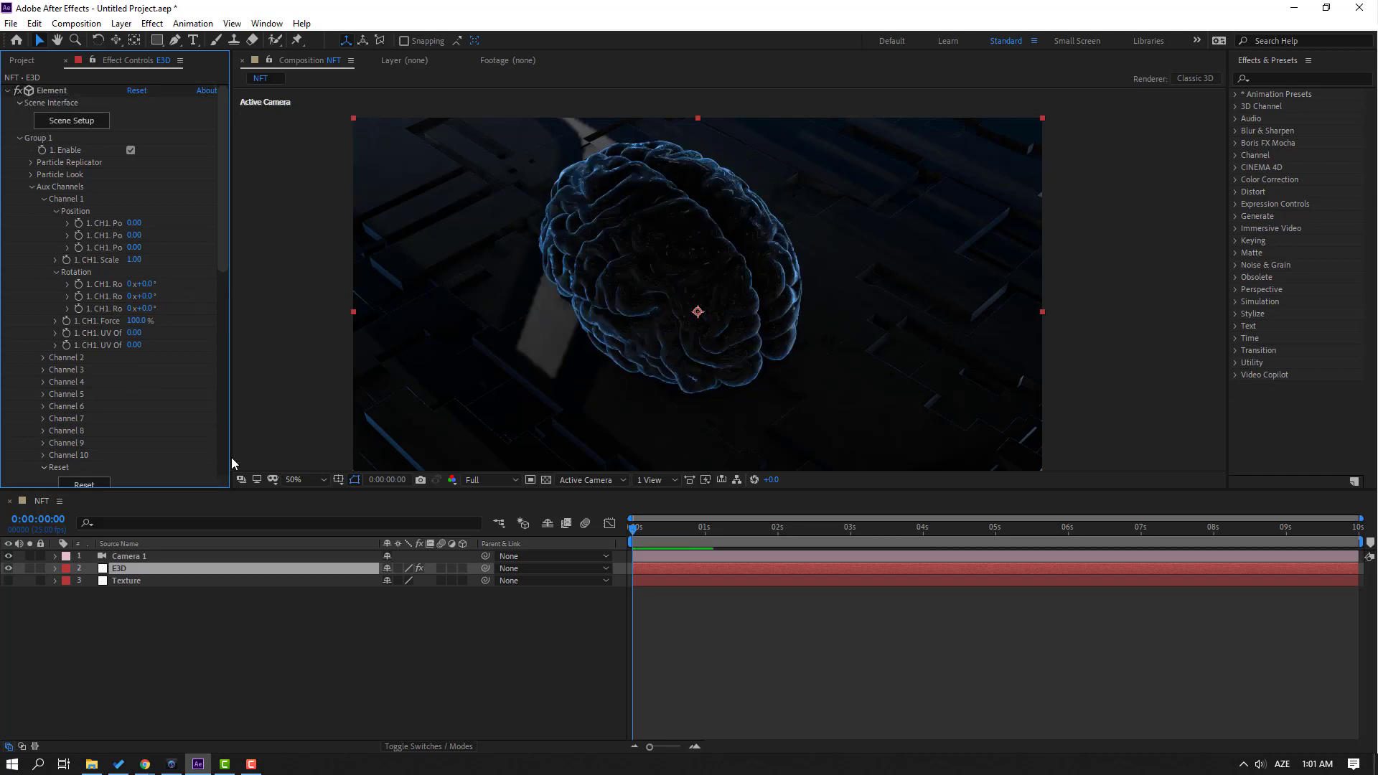
Keyframe the brain's Channel 1 Y rotation from 0 at the start to 2 full turns at 0:00:09:24 and preview it.
{"action": "left_click", "coordinate": [79, 297]}
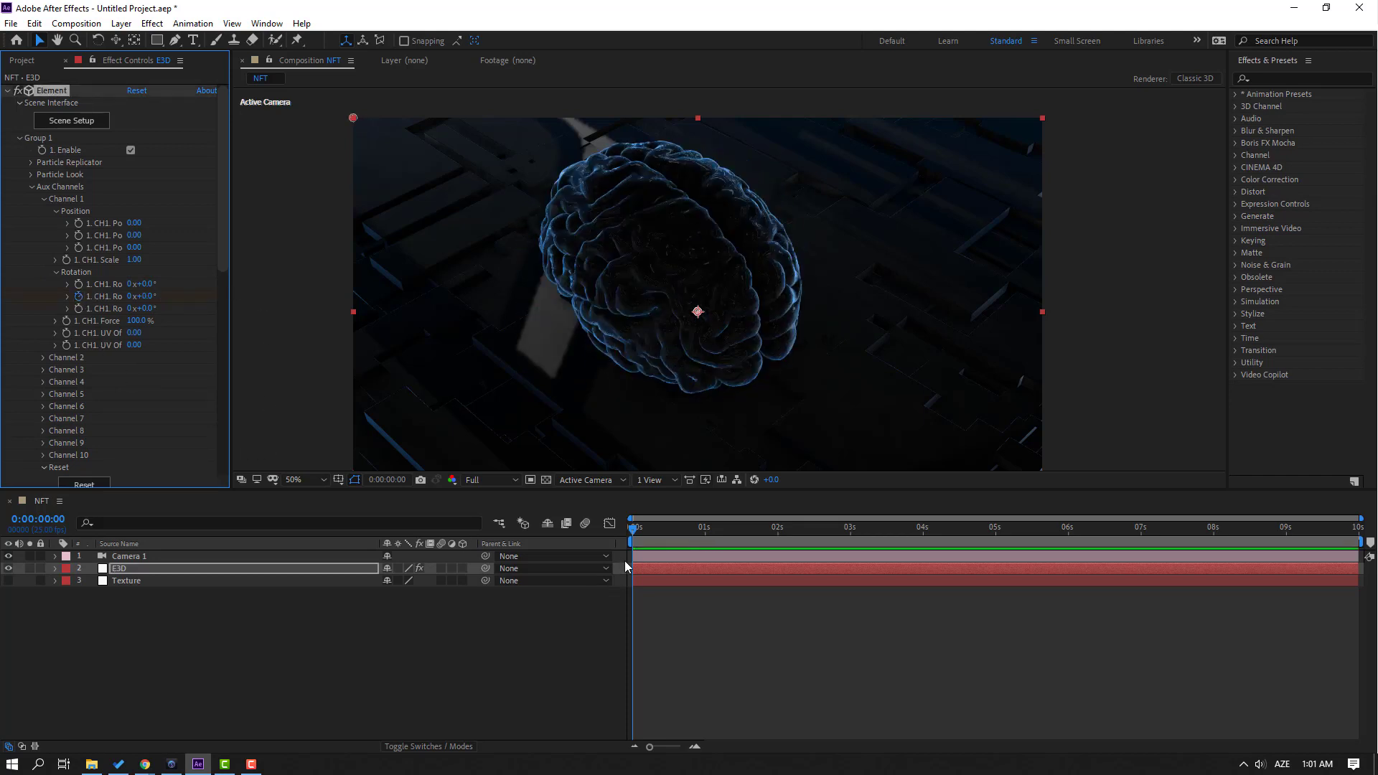
{"action": "key", "text": "u"}
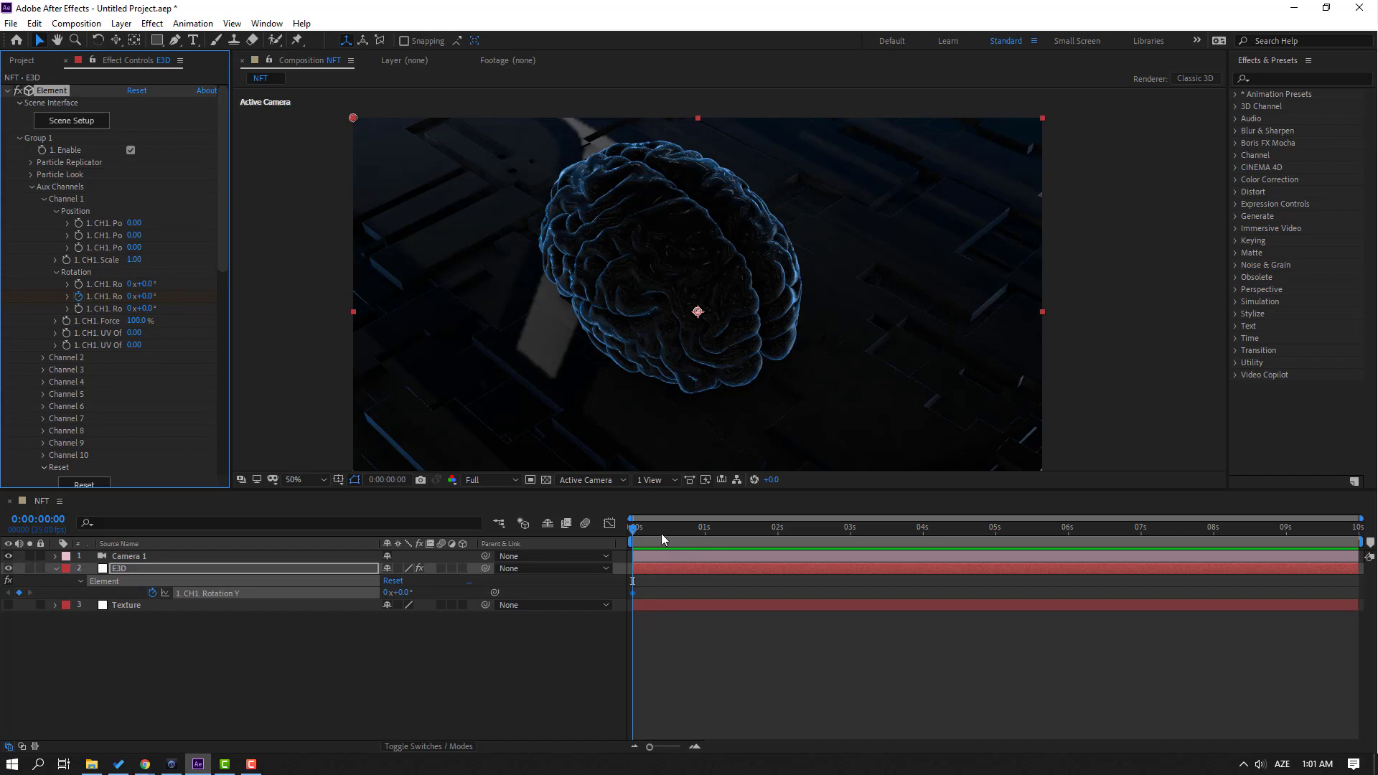
{"action": "left_click_drag", "start_coordinate": [662, 533], "coordinate": [1357, 531]}
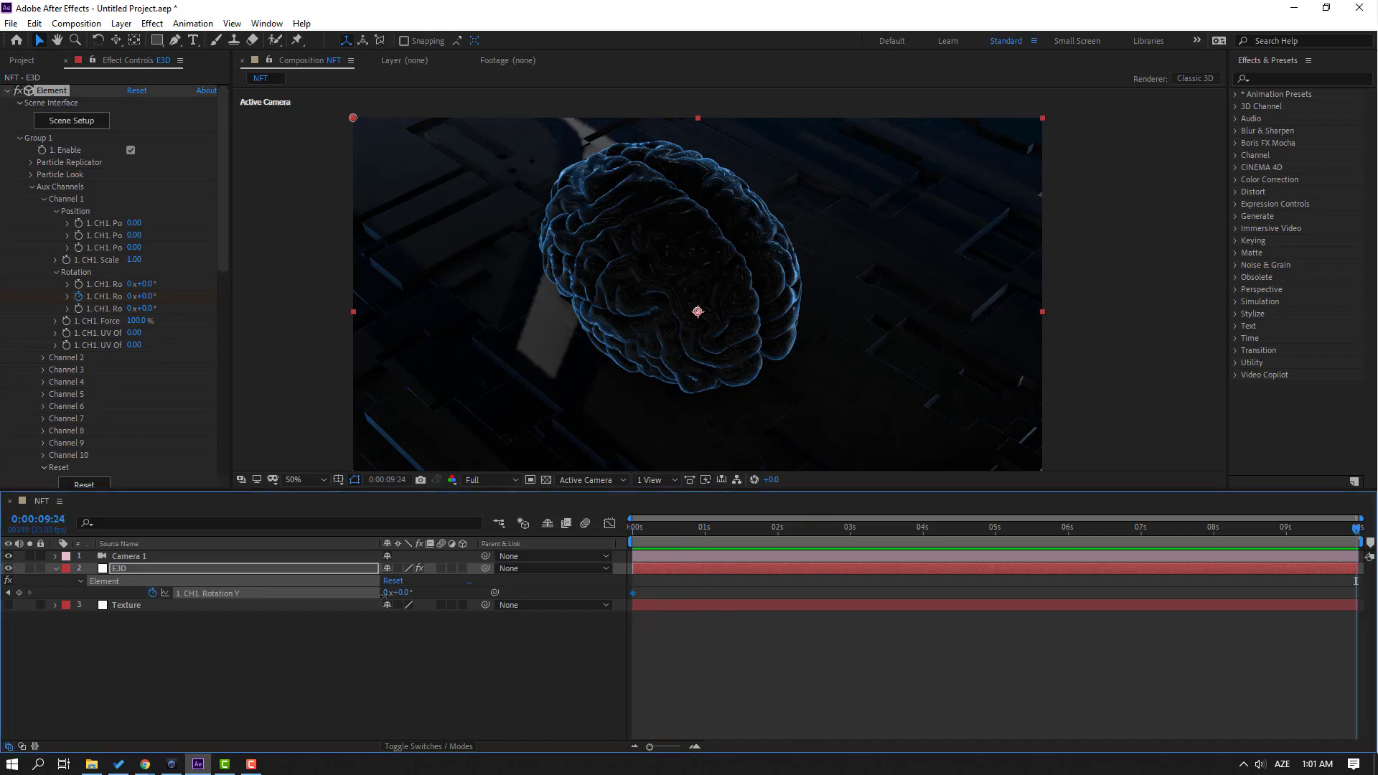
{"action": "left_click", "coordinate": [678, 657]}
{"action": "key", "text": "space"}
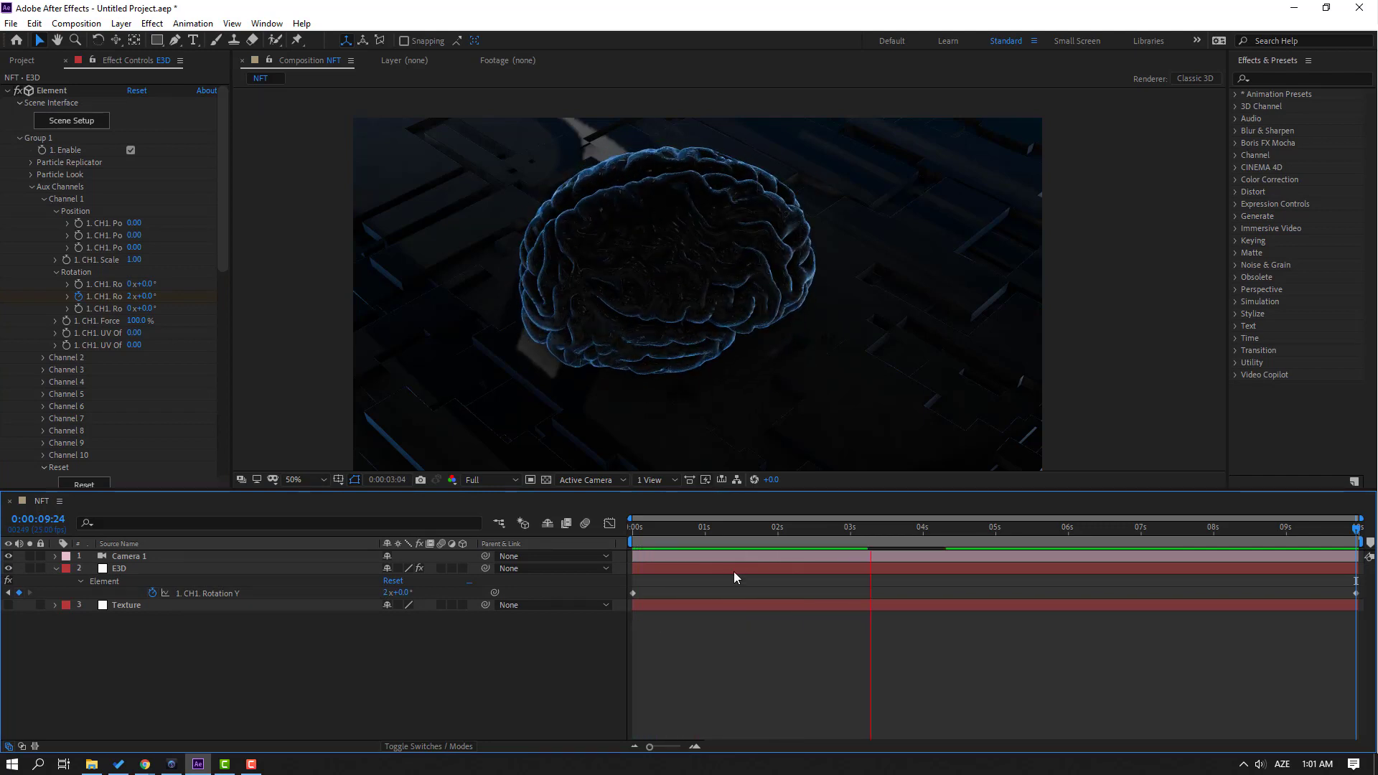
Keyframe the brain's Channel 1 Y position from 0 at the start of the composition to 0.08 at one second.
{"action": "key", "text": "Home"}
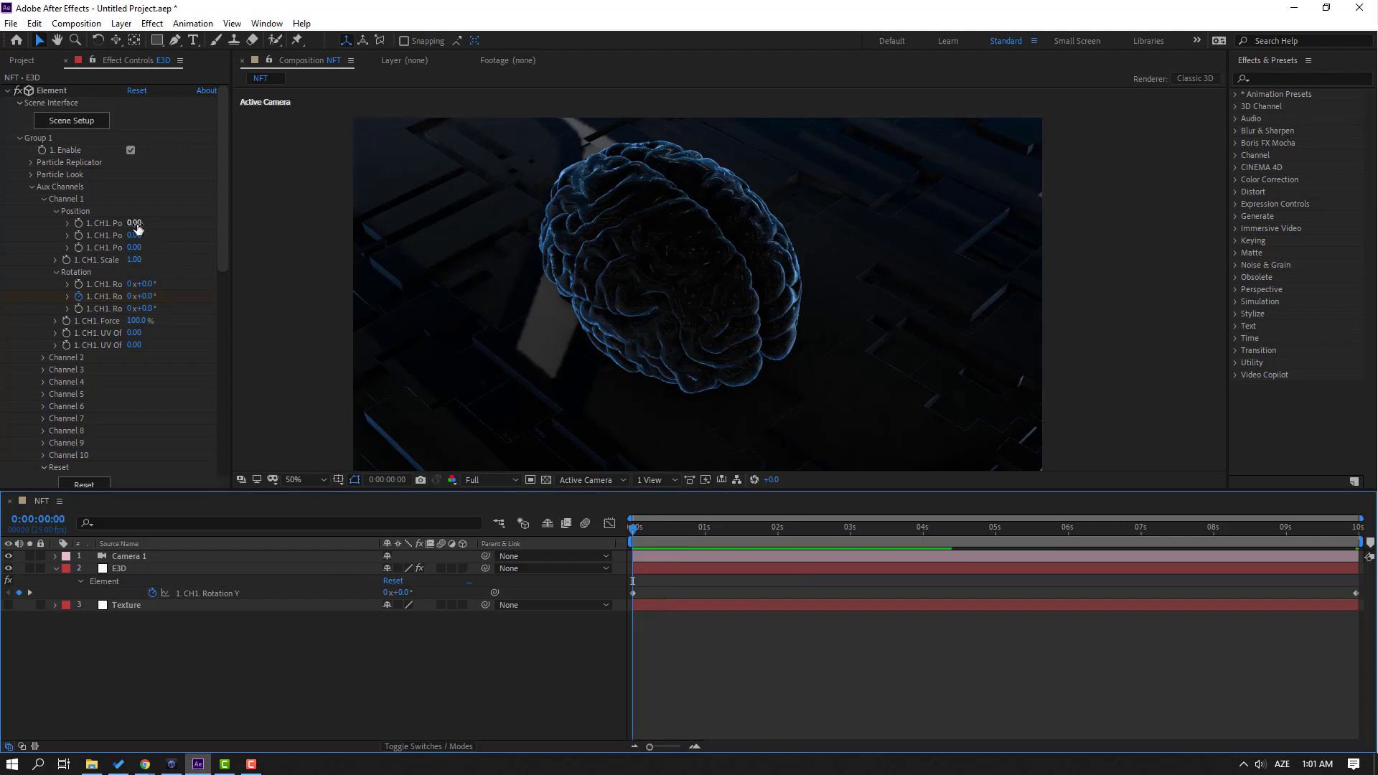
{"action": "mouse_move", "coordinate": [135, 223]}
{"action": "left_mouse_down"}
{"action": "mouse_move", "coordinate": [108, 224]}
{"action": "mouse_move", "coordinate": [133, 223]}
{"action": "left_mouse_up"}
{"action": "key", "text": "ctrl+z"}
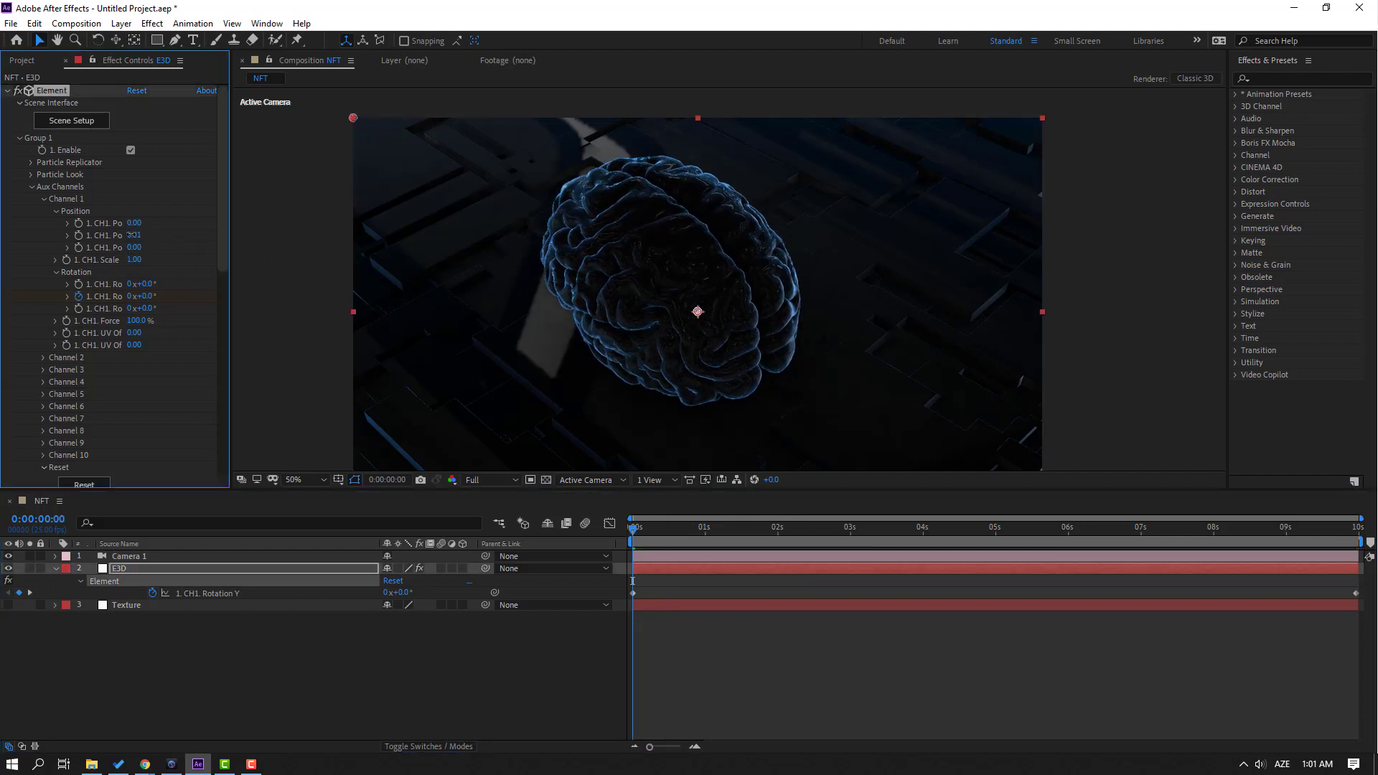
{"action": "left_click", "coordinate": [81, 244]}
{"action": "key", "text": "u"}
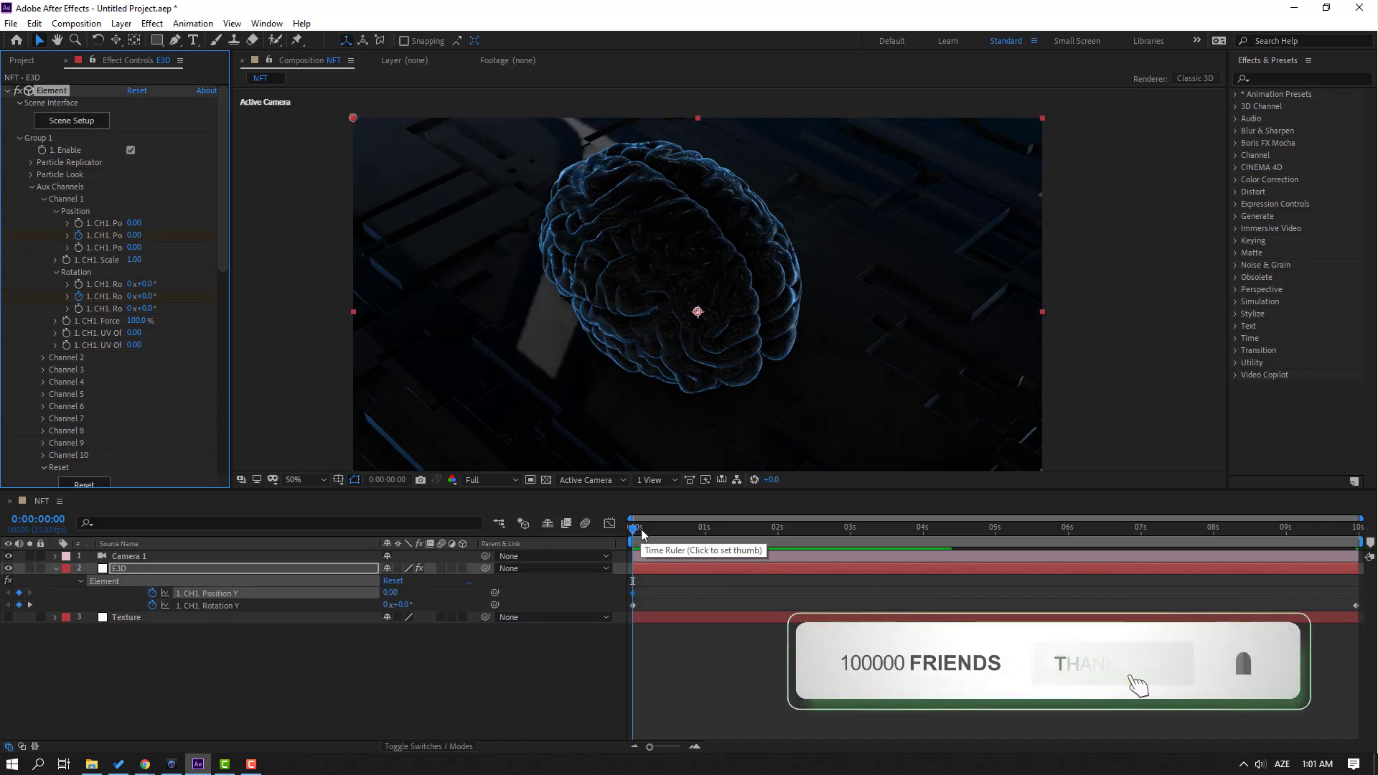
{"action": "left_click", "coordinate": [681, 538]}
{"action": "left_click_drag", "start_coordinate": [681, 537], "coordinate": [706, 539]}
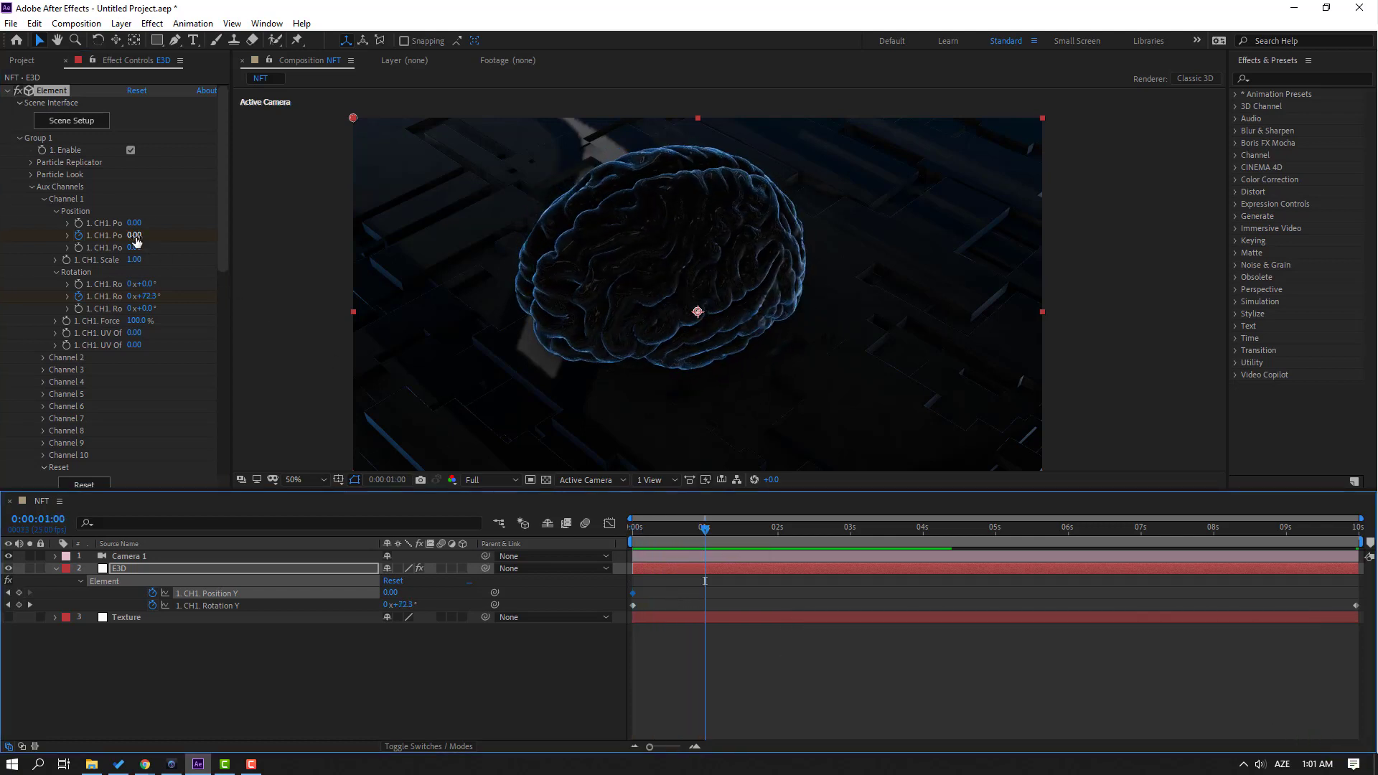
{"action": "left_click_drag", "start_coordinate": [136, 235], "coordinate": [142, 236]}
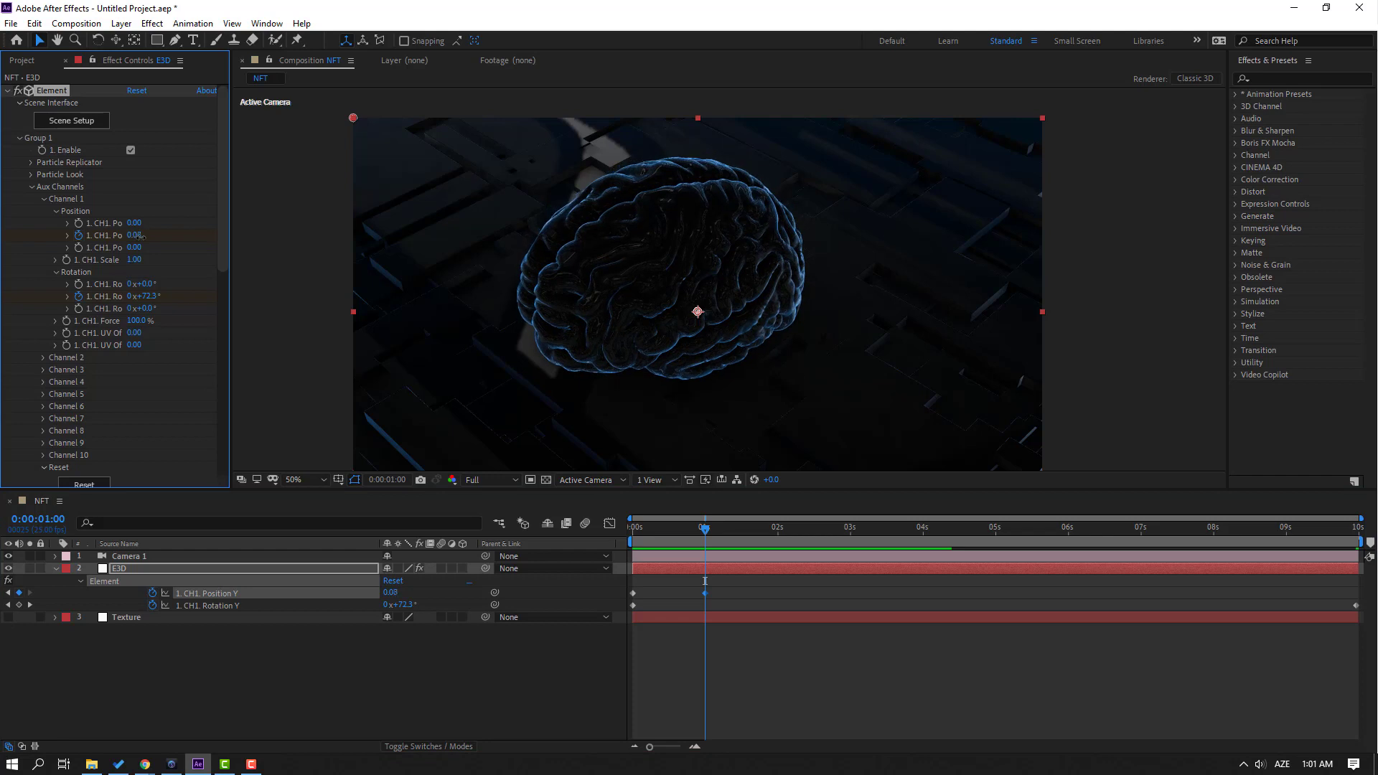
Copy the first Y position keyframe to two seconds and apply Easy Ease to all three Y position keyframes.
{"action": "left_click_drag", "start_coordinate": [748, 537], "coordinate": [780, 542]}
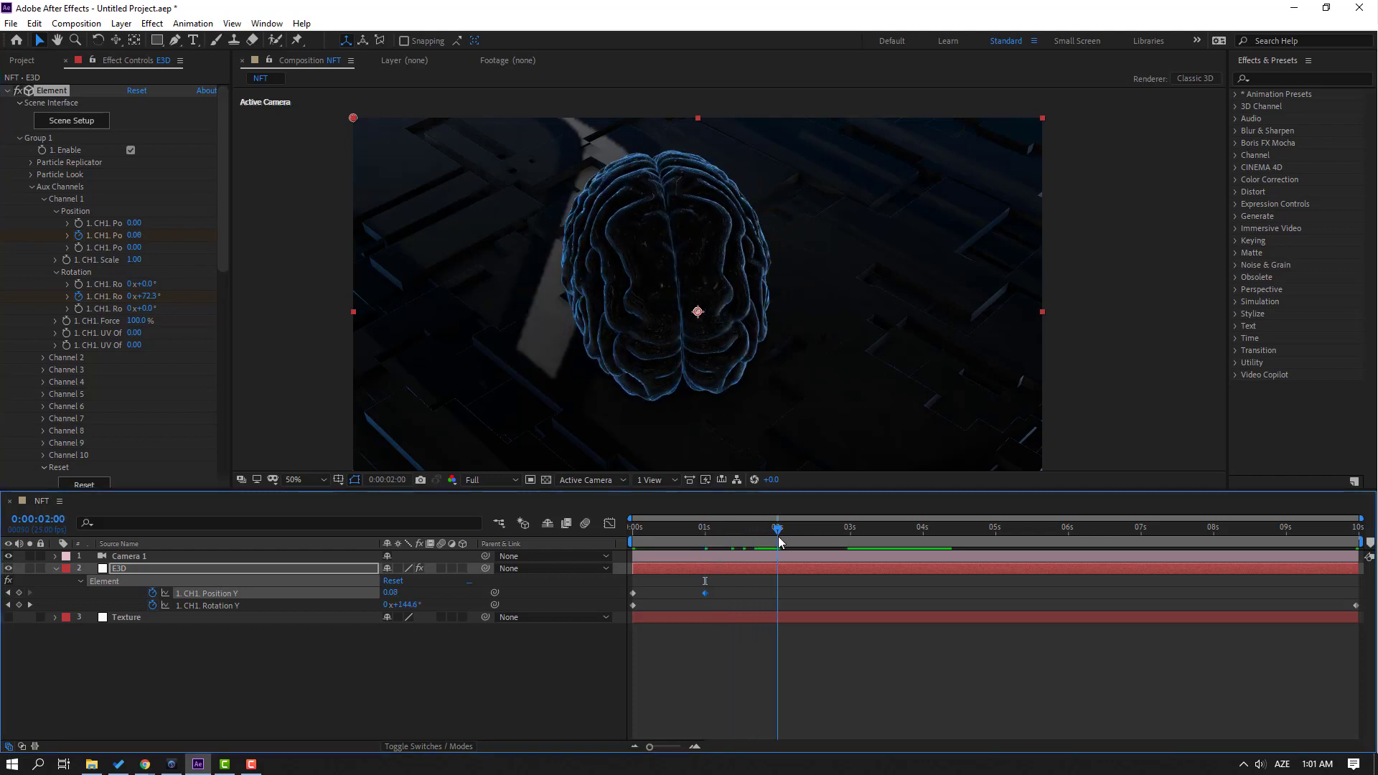
{"action": "left_click", "coordinate": [633, 593]}
{"action": "key", "text": "ctrl+v"}
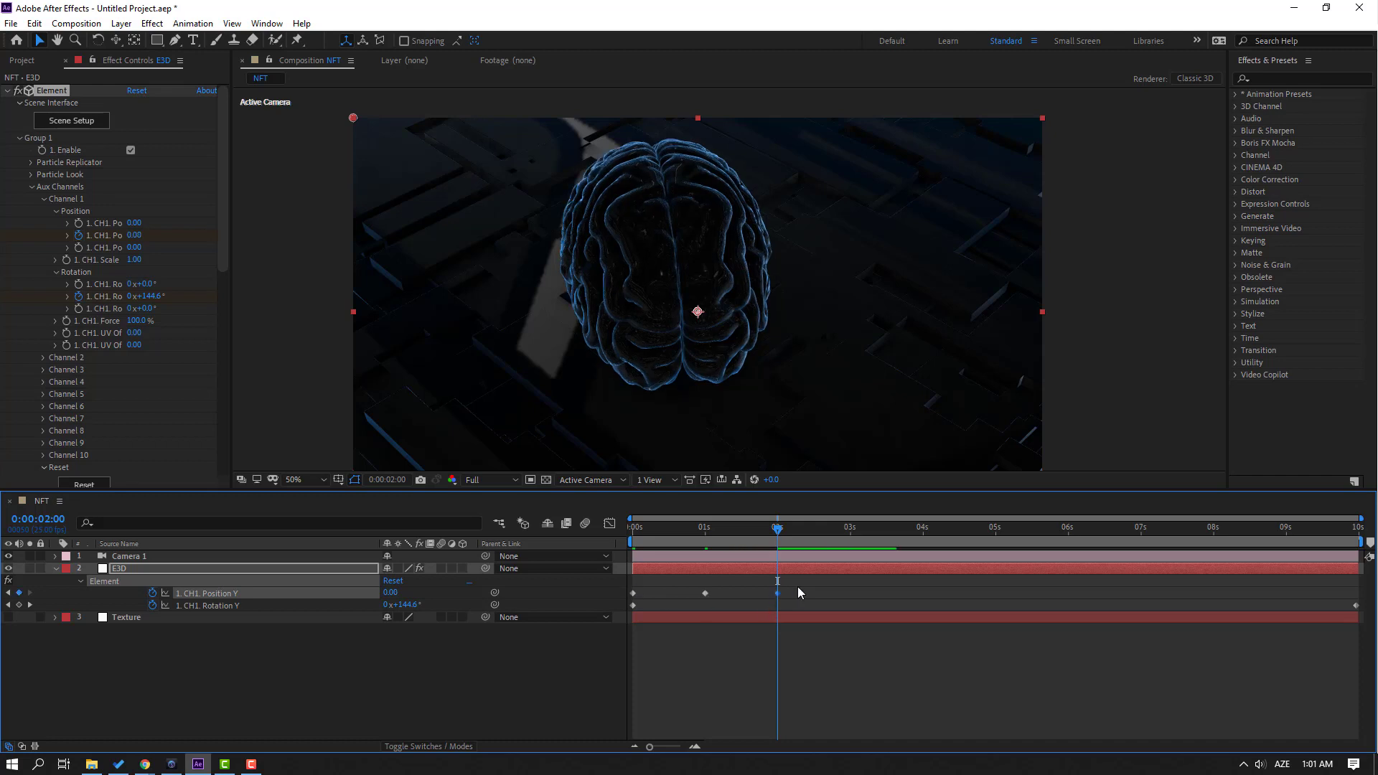
{"action": "left_click_drag", "start_coordinate": [798, 587], "coordinate": [621, 597]}
{"action": "right_click", "coordinate": [780, 600]}
{"action": "mouse_move", "coordinate": [862, 595]}
{"action": "left_click", "coordinate": [991, 617]}
Paste the eased Y position keyframes at 2, 4, 6 and 8 seconds to fill the composition, and preview the floating motion.
{"action": "key", "text": "ctrl+v"}
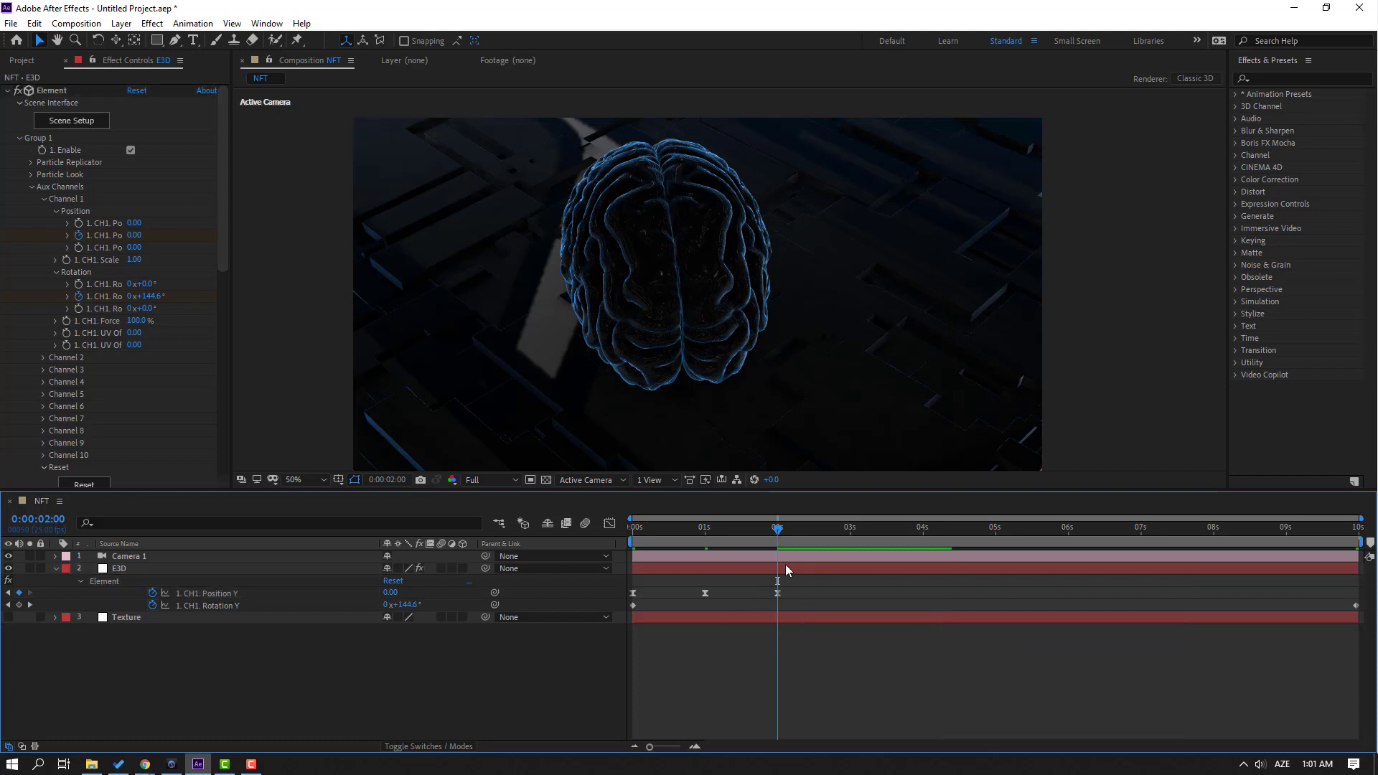
{"action": "left_click", "coordinate": [926, 538]}
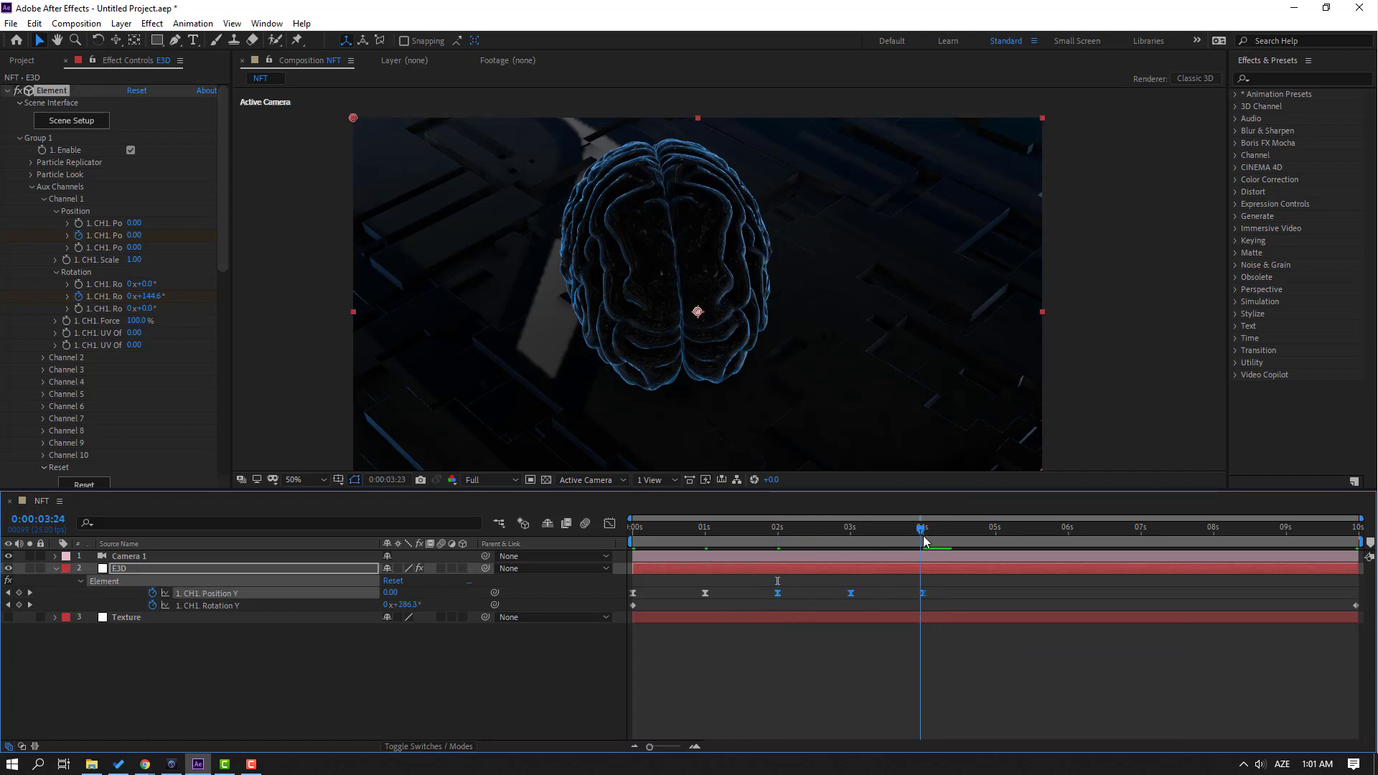
{"action": "left_click", "coordinate": [924, 540]}
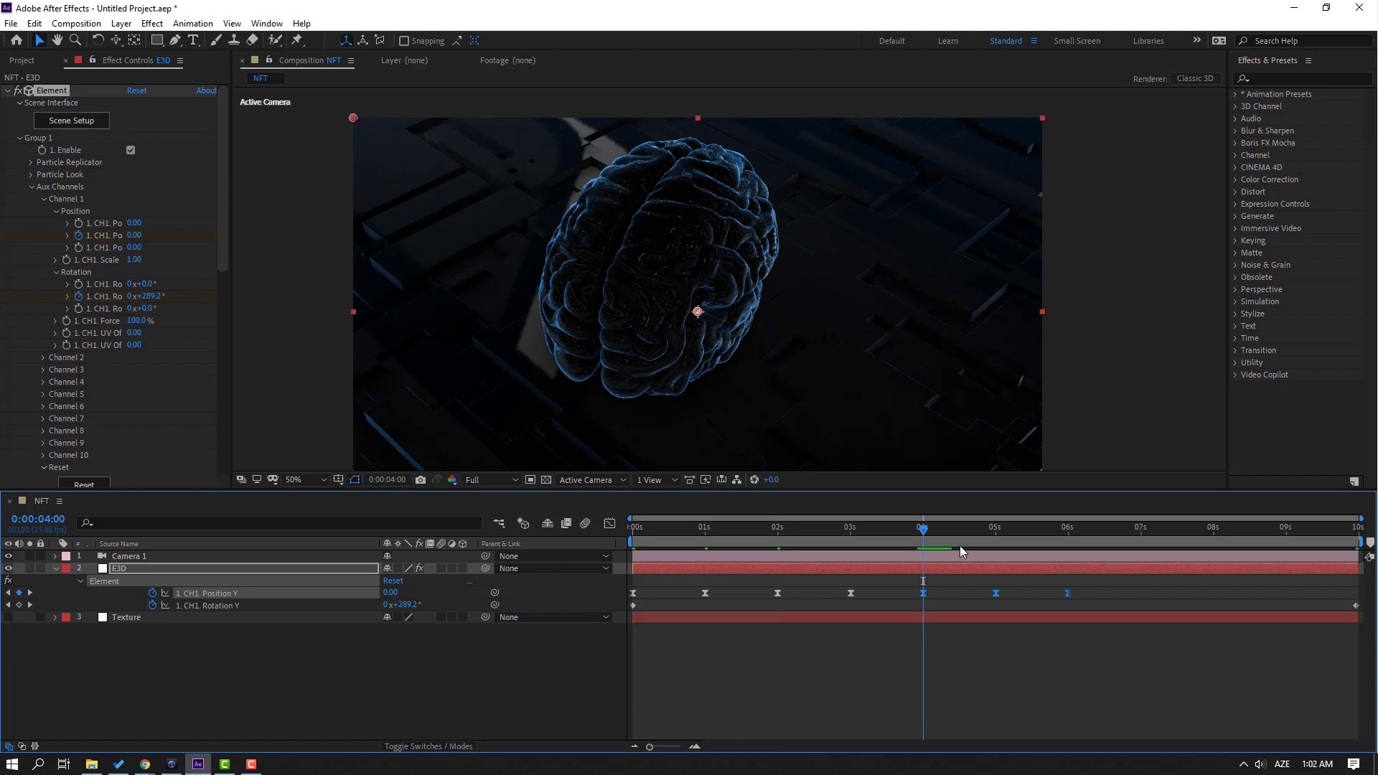
{"action": "key", "text": "space"}
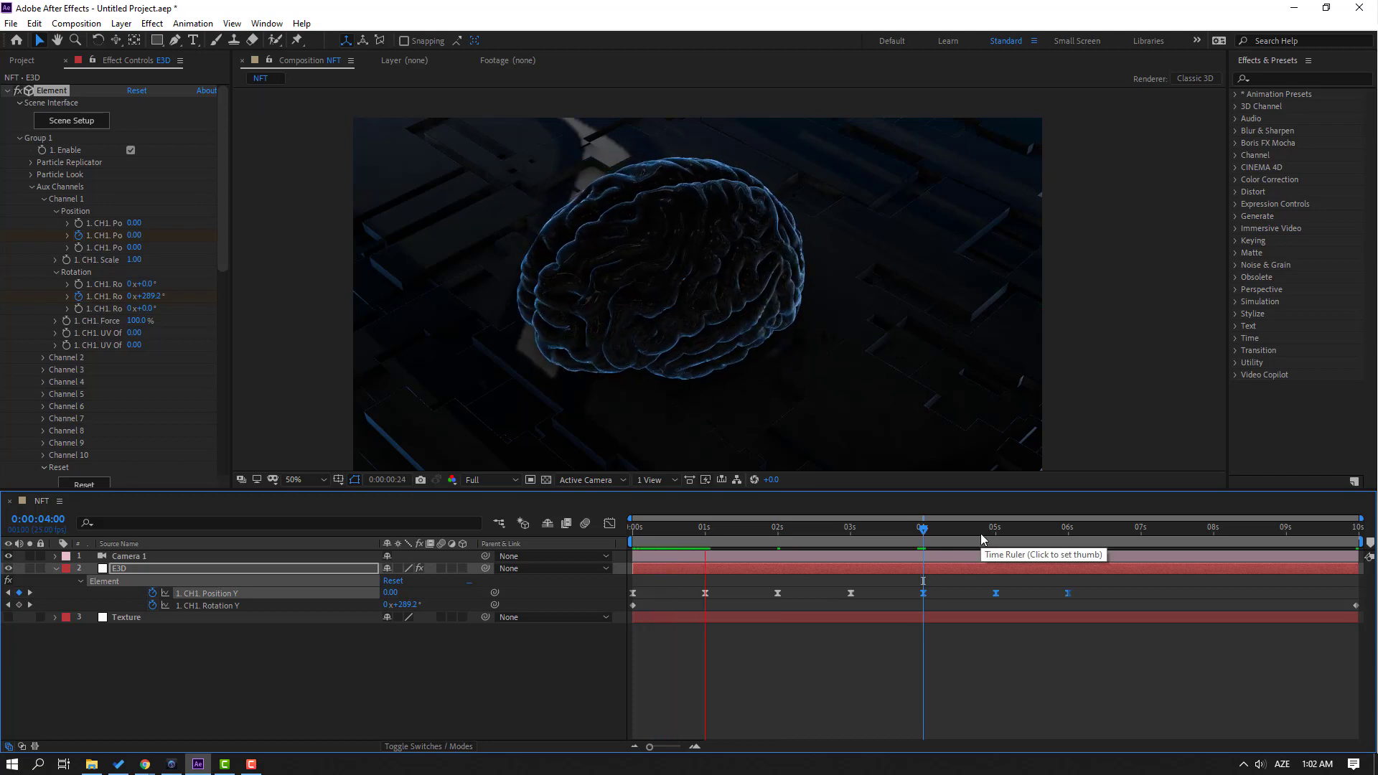
{"action": "left_click", "coordinate": [1068, 531]}
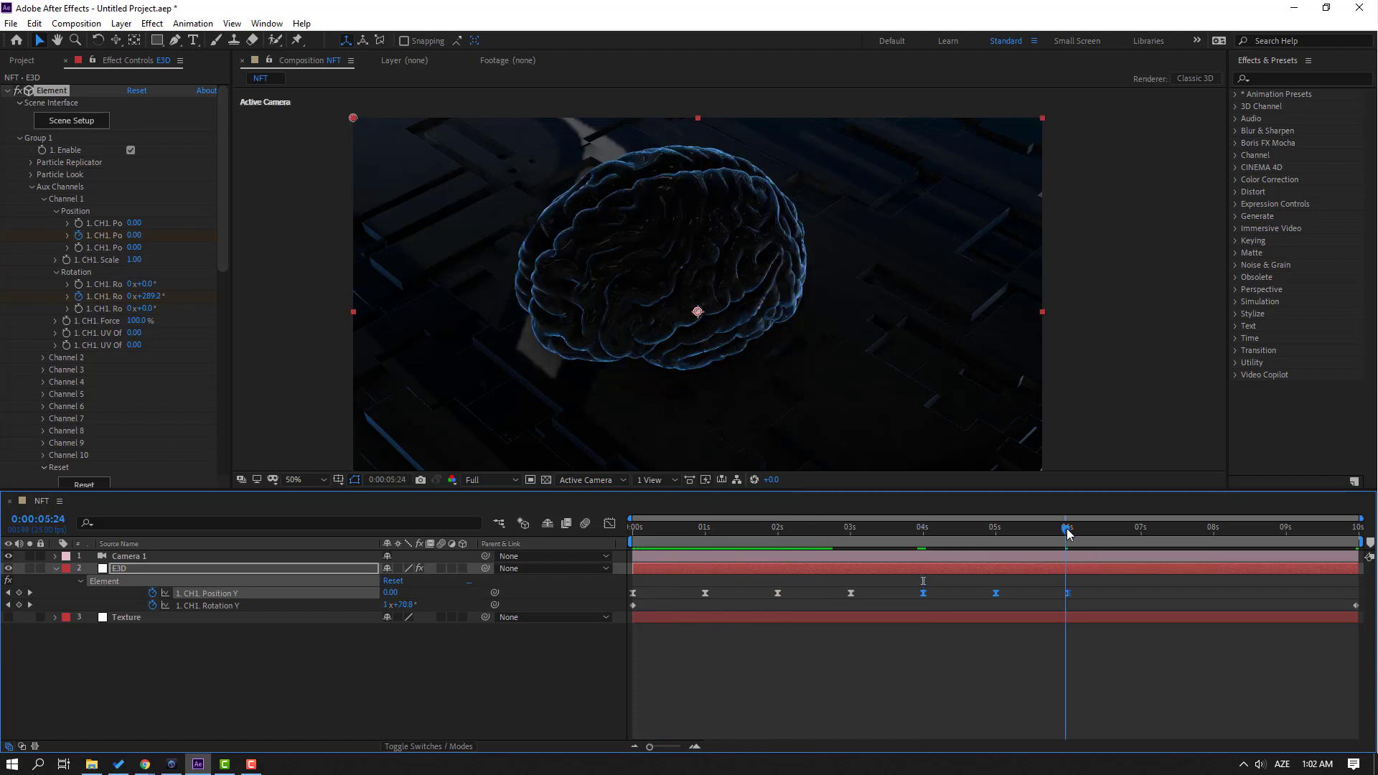
{"action": "left_click", "coordinate": [1212, 538]}
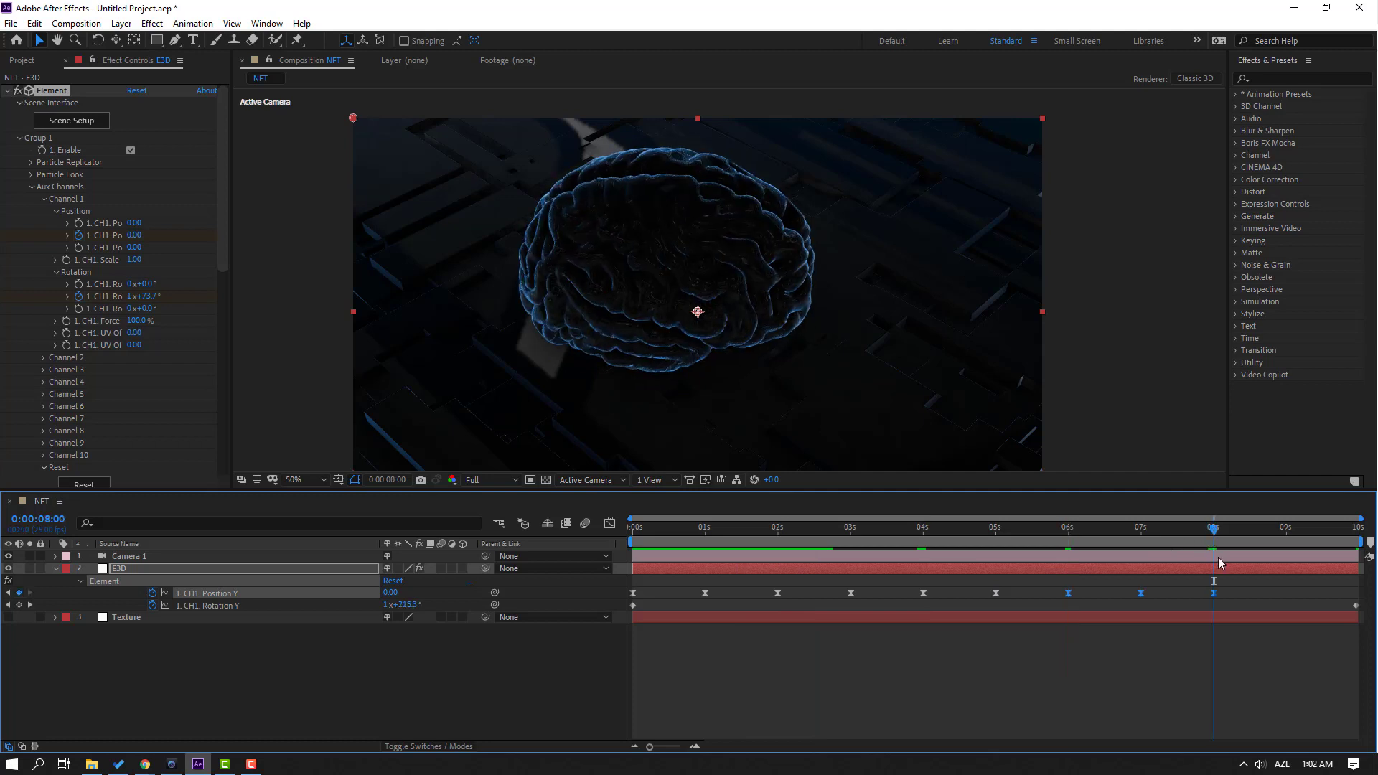
{"action": "left_click", "coordinate": [1131, 662]}
{"action": "key", "text": "space"}
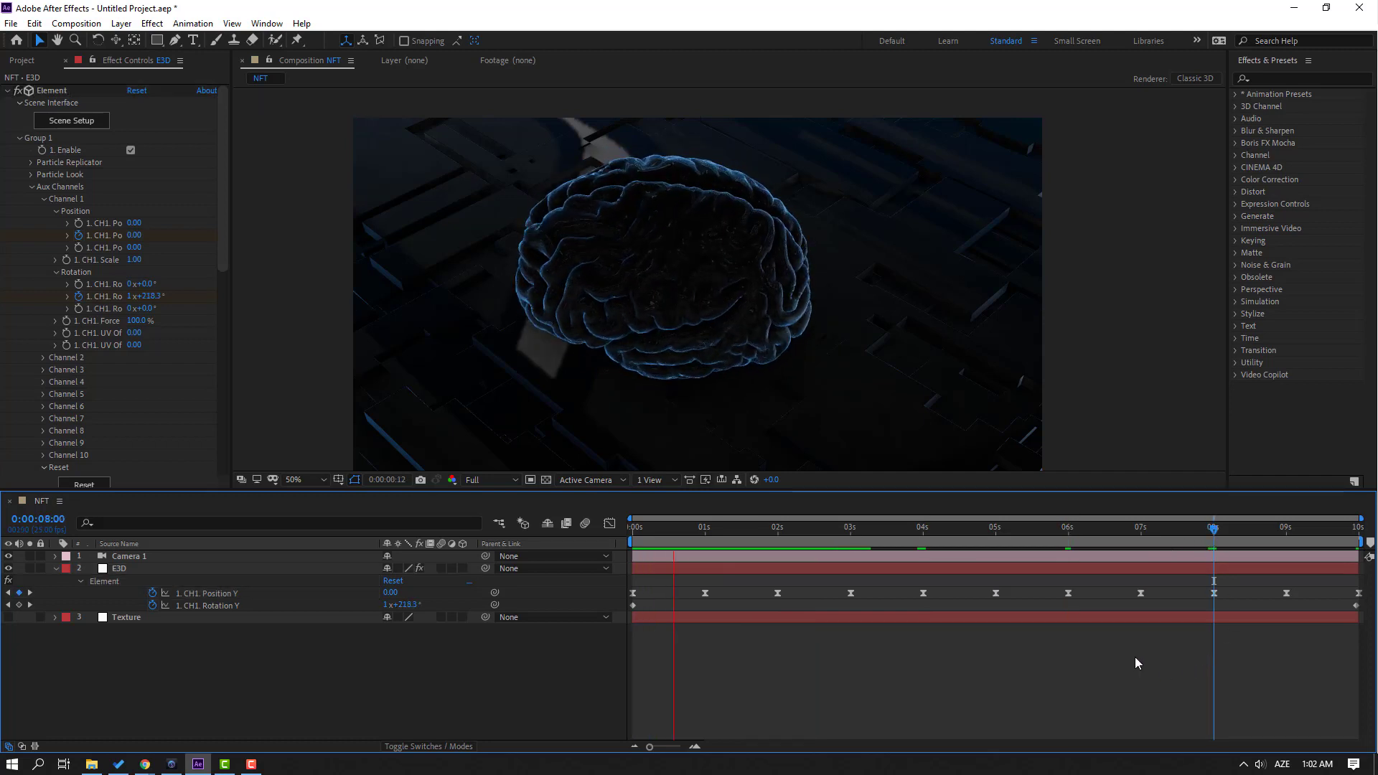
Return to the start of the composition and create an orbit null for Camera 1.
{"action": "left_click_drag", "start_coordinate": [682, 531], "coordinate": [505, 548]}
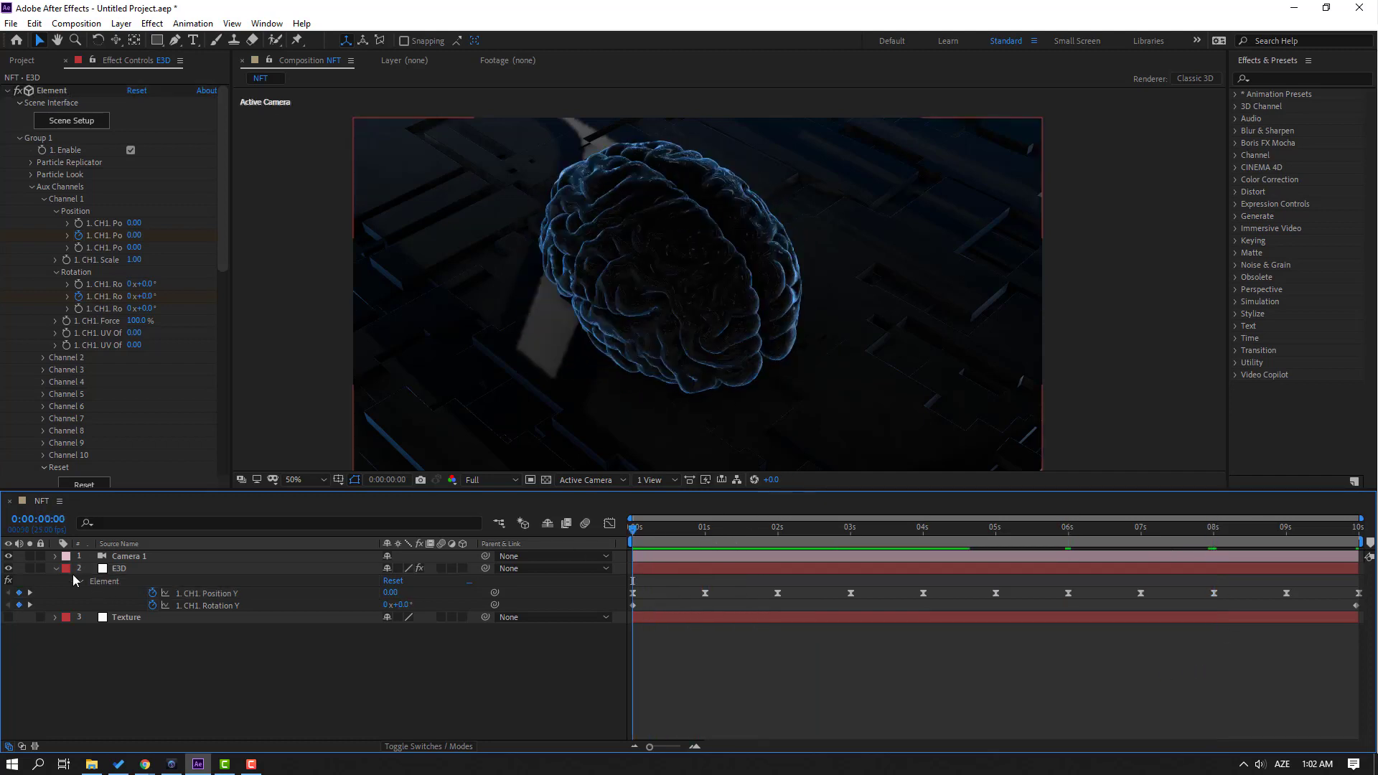
{"action": "left_click", "coordinate": [56, 568]}
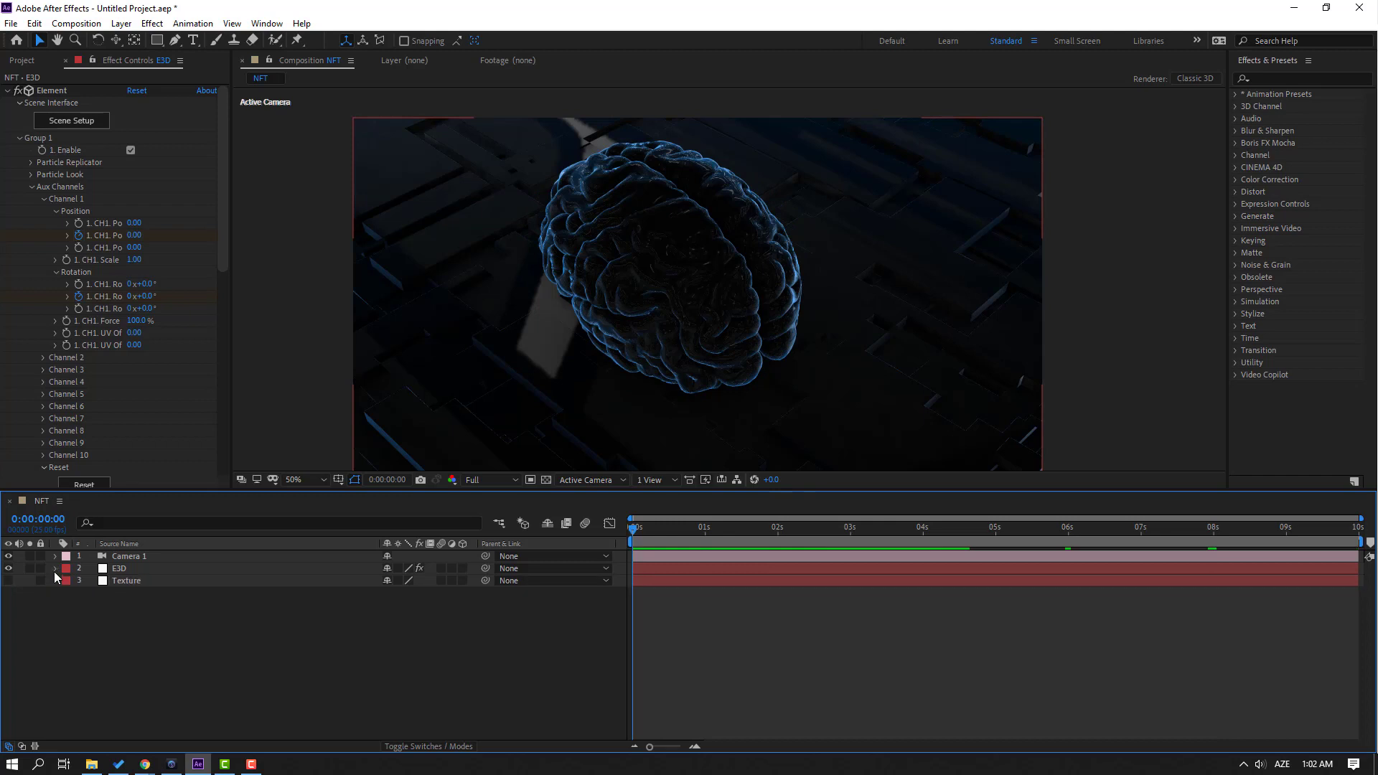
{"action": "left_click", "coordinate": [128, 558]}
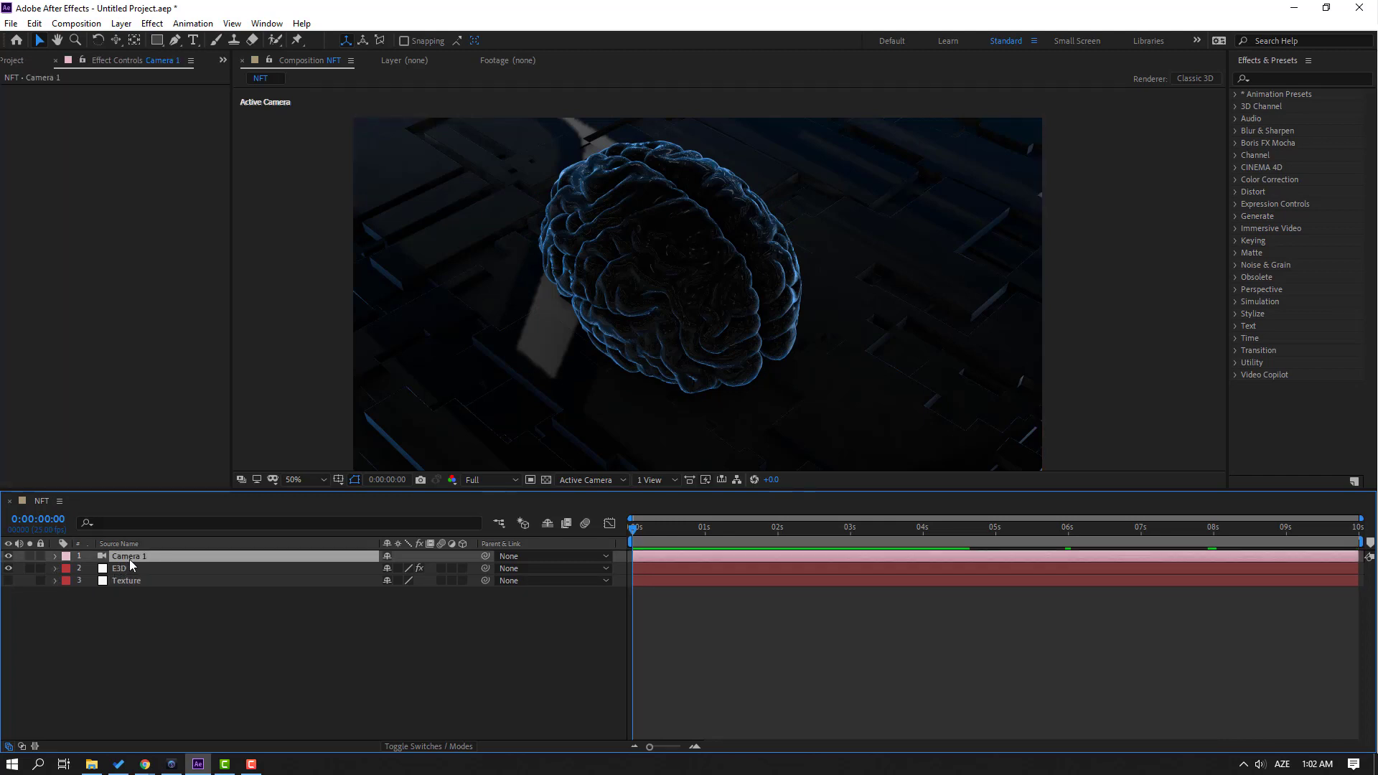
{"action": "right_click", "coordinate": [131, 560]}
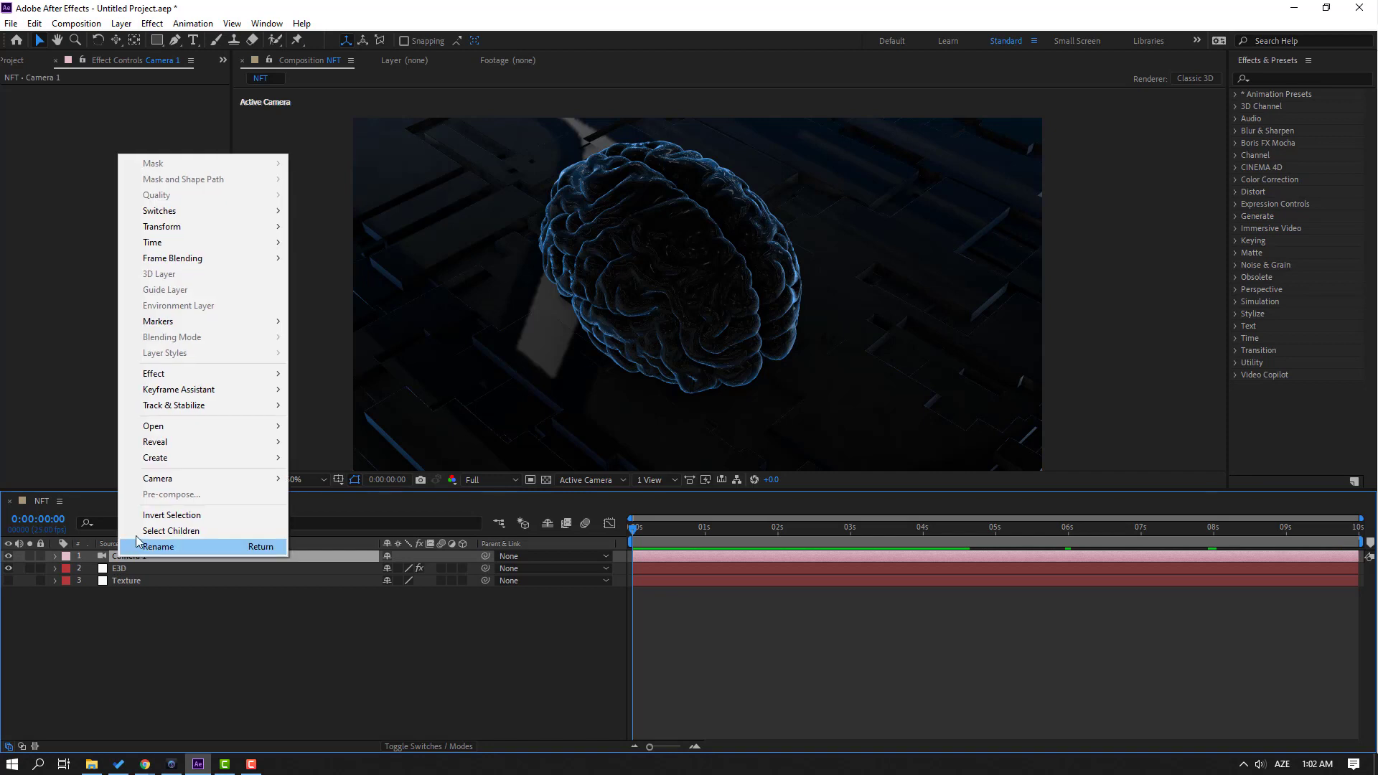
{"action": "mouse_move", "coordinate": [249, 480]}
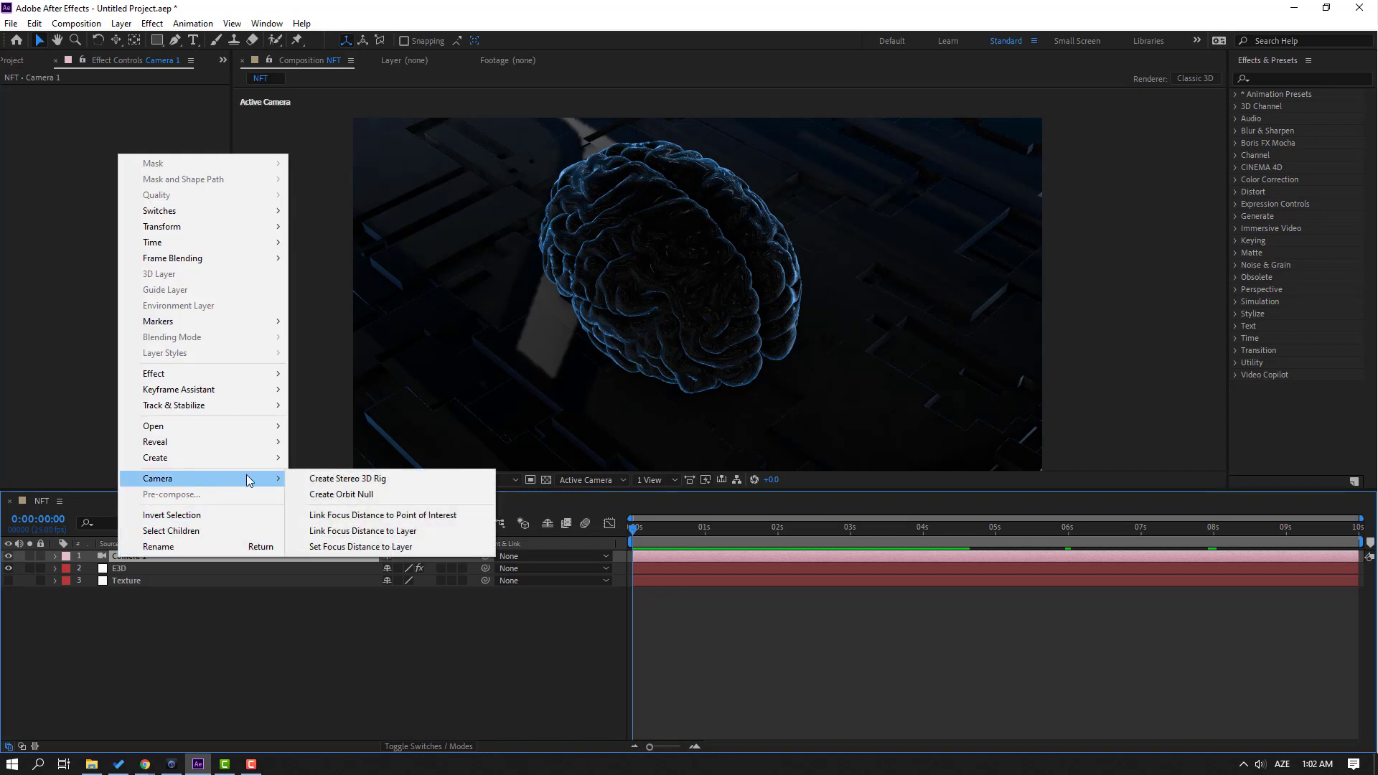
{"action": "left_click", "coordinate": [373, 497]}
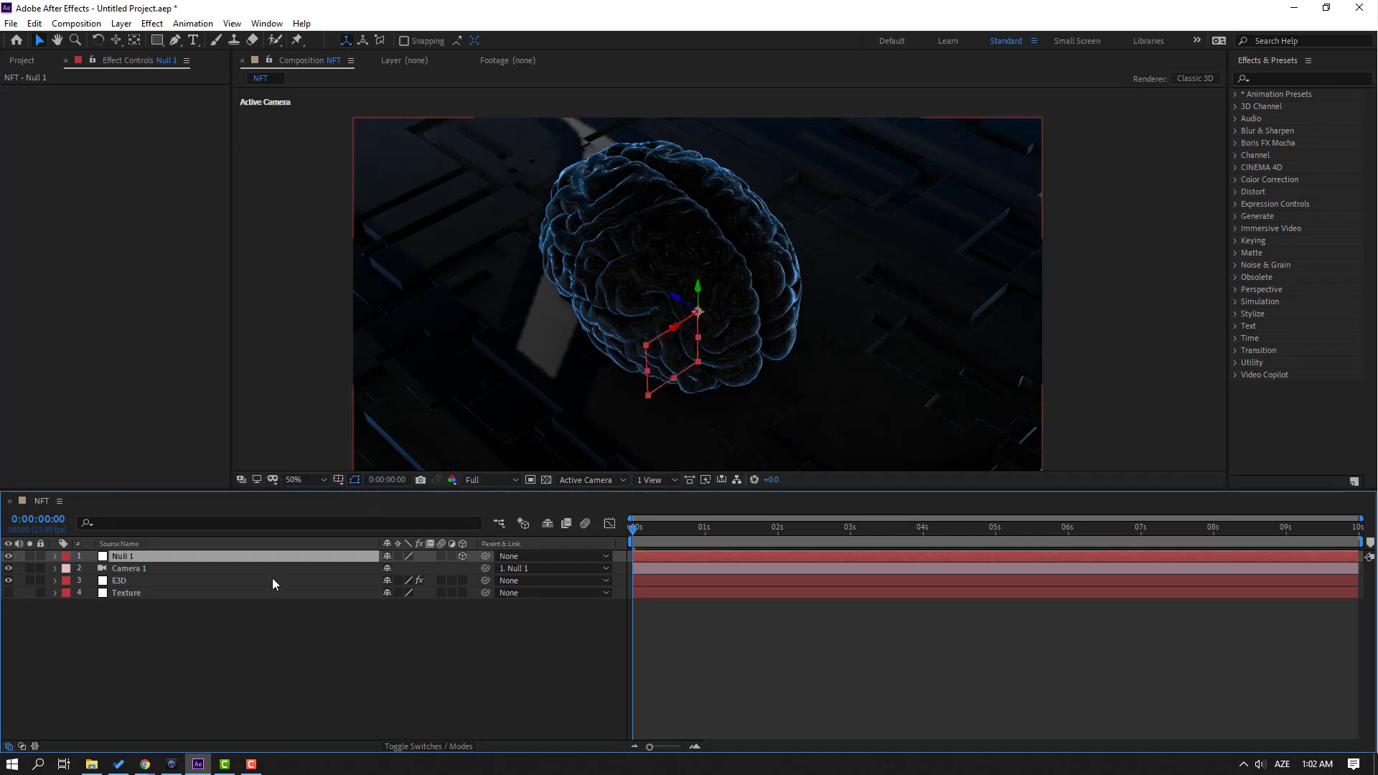
Keyframe the orbit null's Y rotation from 0 at the start to 1 full turn at 0:00:09:24 and preview it.
{"action": "key", "text": "r"}
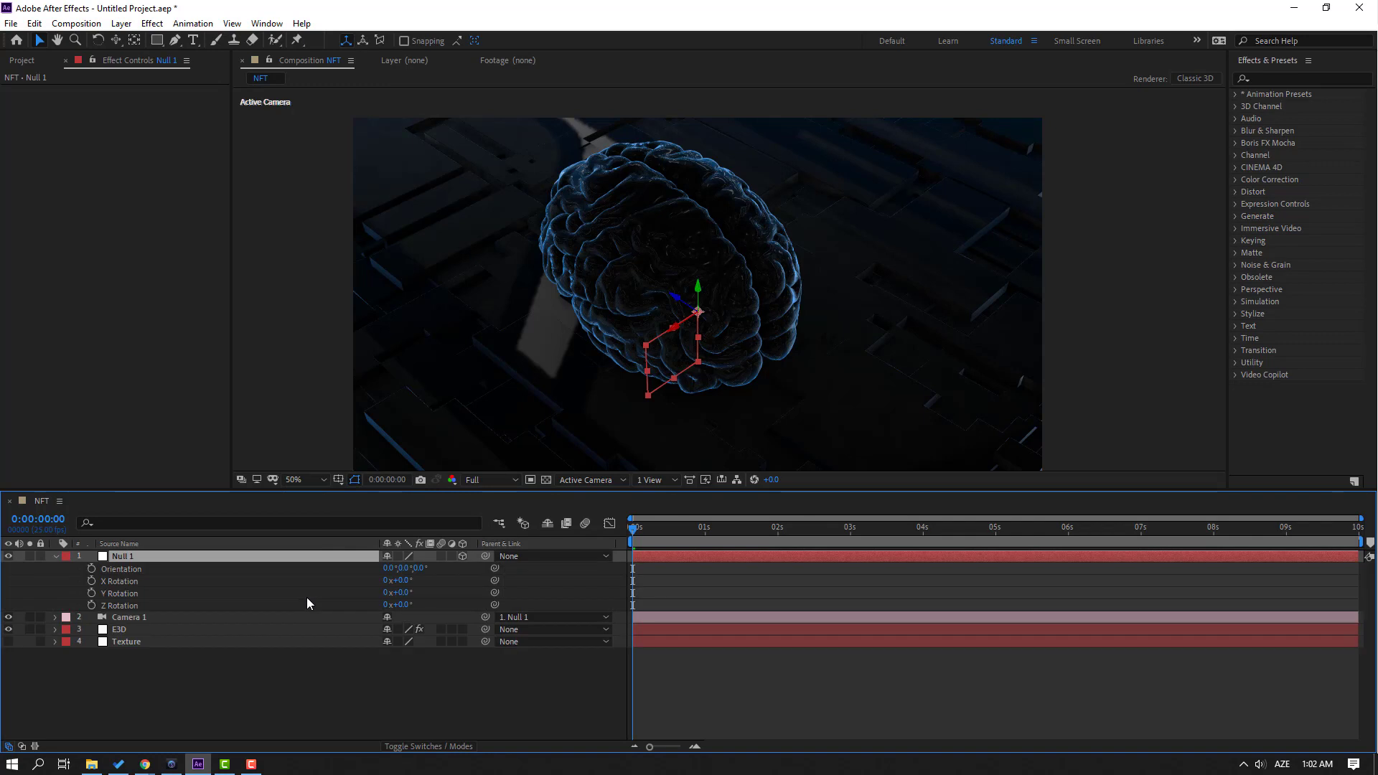
{"action": "left_click", "coordinate": [91, 593]}
{"action": "left_click_drag", "start_coordinate": [708, 534], "coordinate": [1360, 529]}
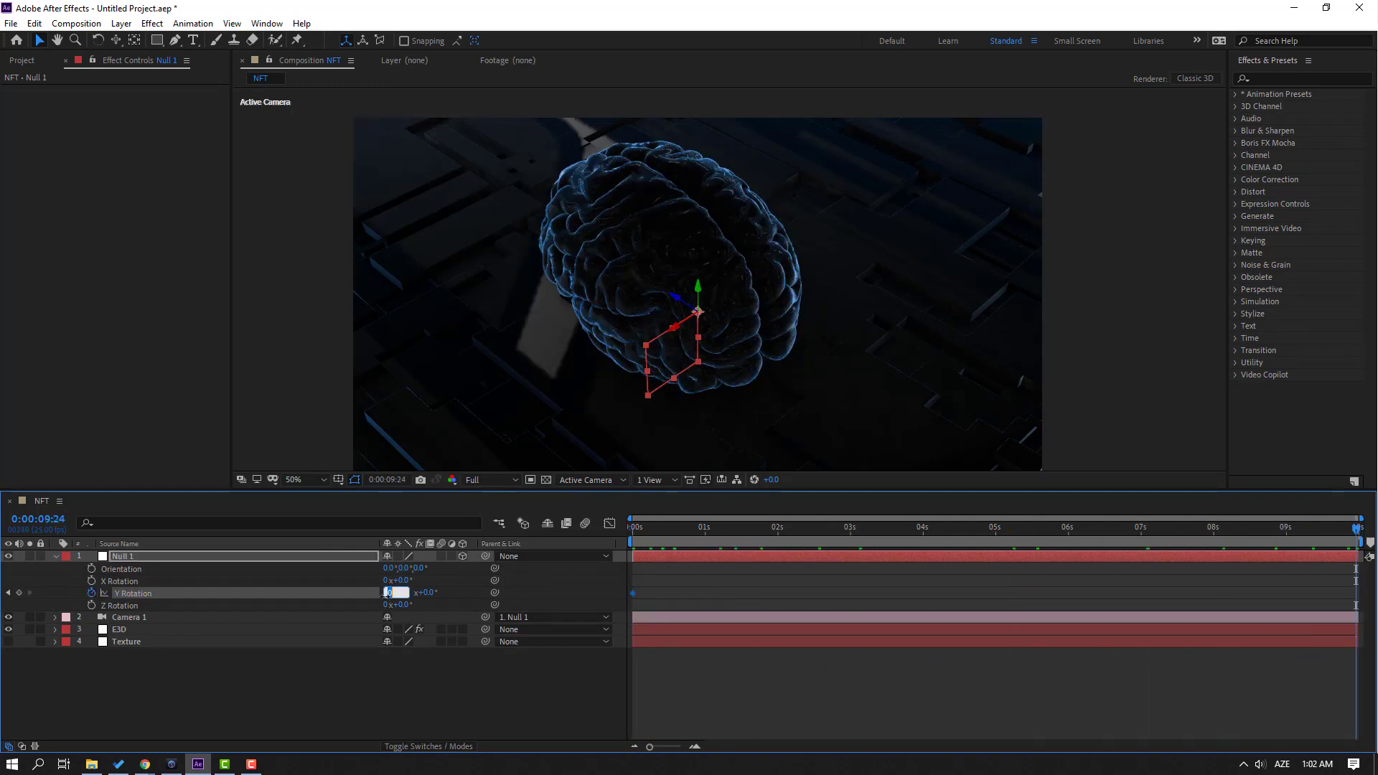
{"action": "key", "text": "space"}
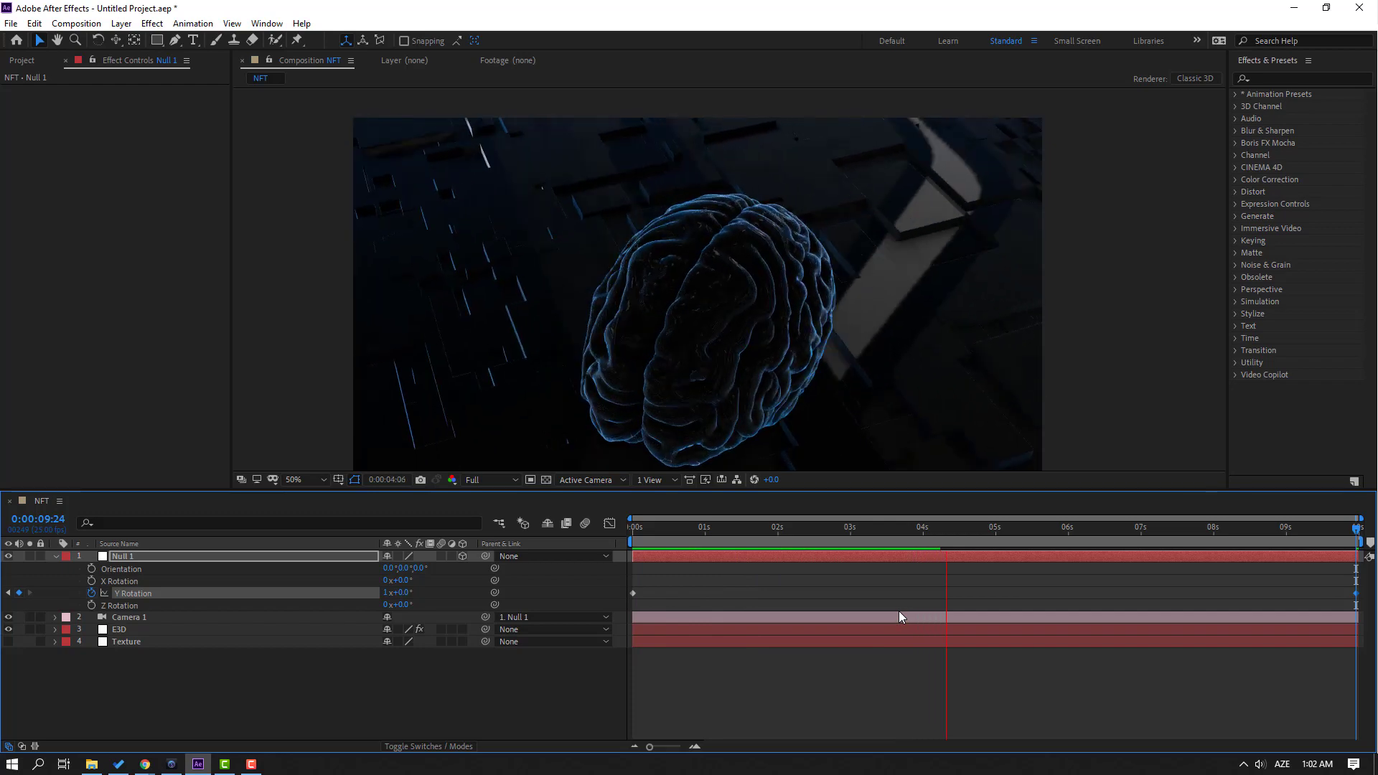
Keyframe the null's X Rotation at 0 at the start of the composition and at 9° at two seconds.
{"action": "left_click_drag", "start_coordinate": [676, 527], "coordinate": [477, 540]}
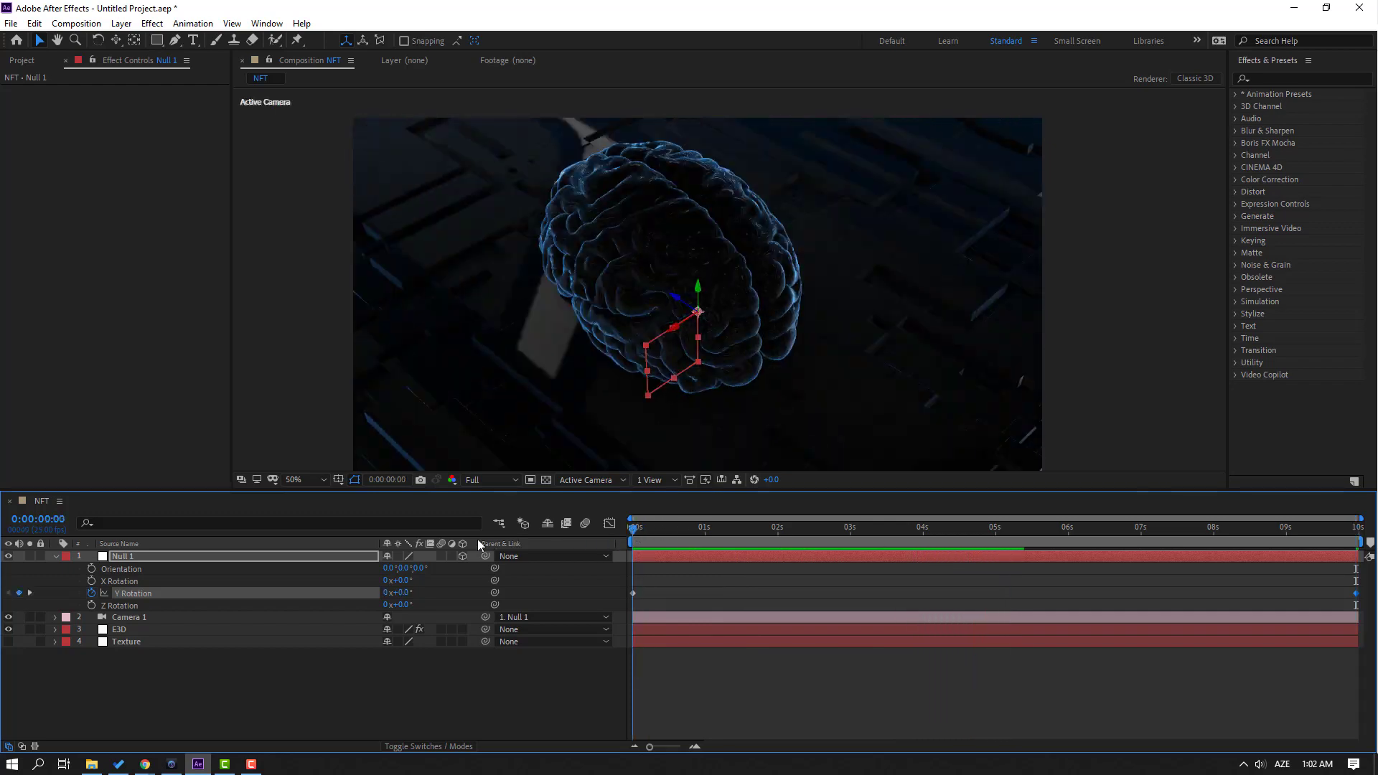
{"action": "left_click", "coordinate": [91, 581]}
{"action": "left_click_drag", "start_coordinate": [633, 531], "coordinate": [779, 538]}
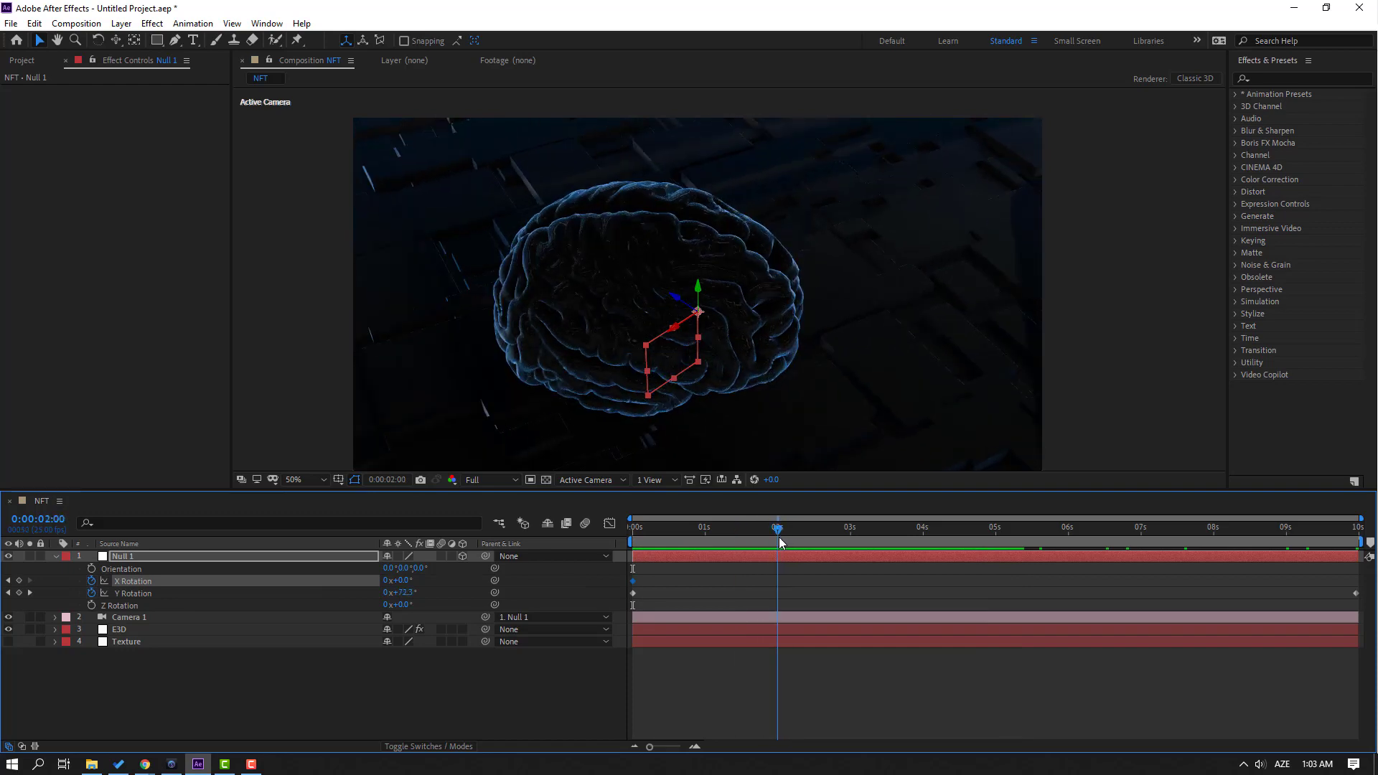
{"action": "left_click_drag", "start_coordinate": [406, 580], "coordinate": [411, 580]}
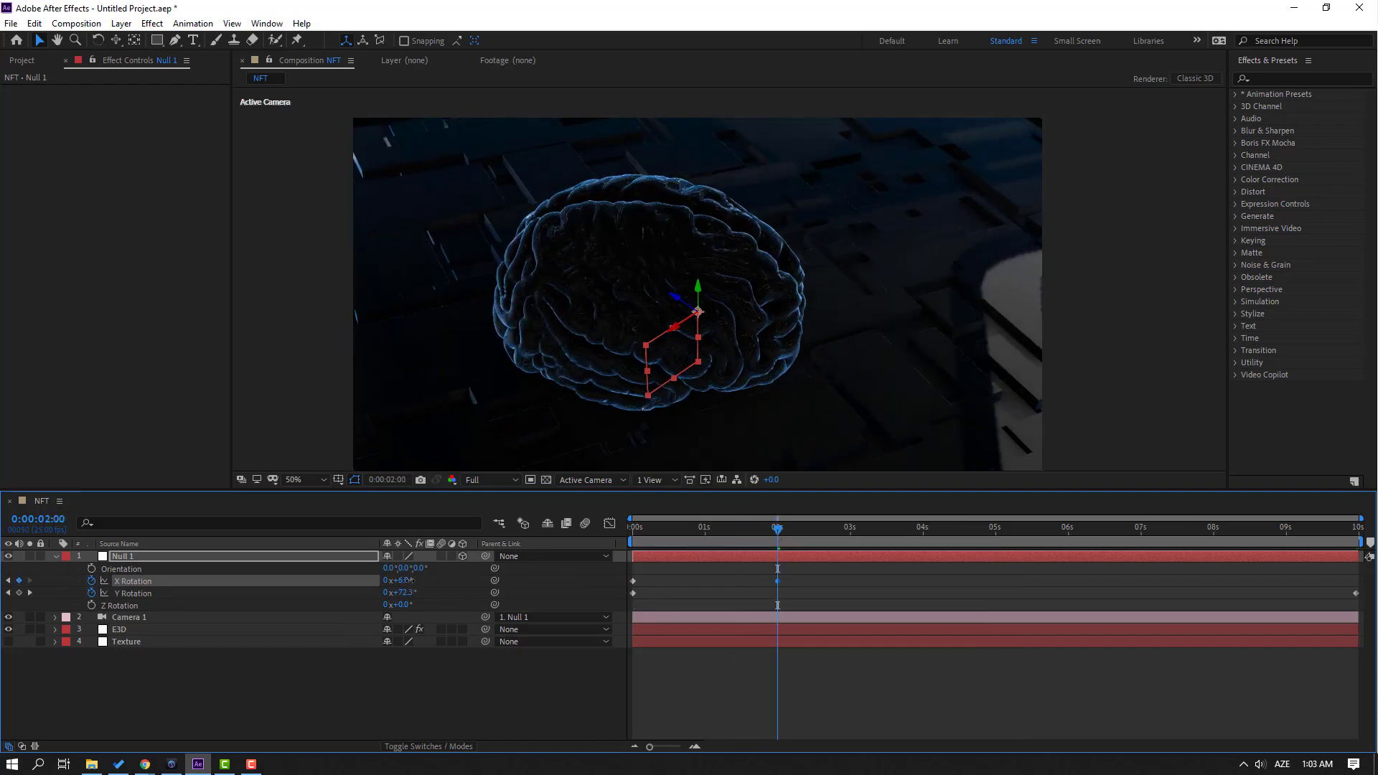
Copy the null's first X Rotation keyframe to four seconds.
{"action": "left_click_drag", "start_coordinate": [740, 533], "coordinate": [923, 569]}
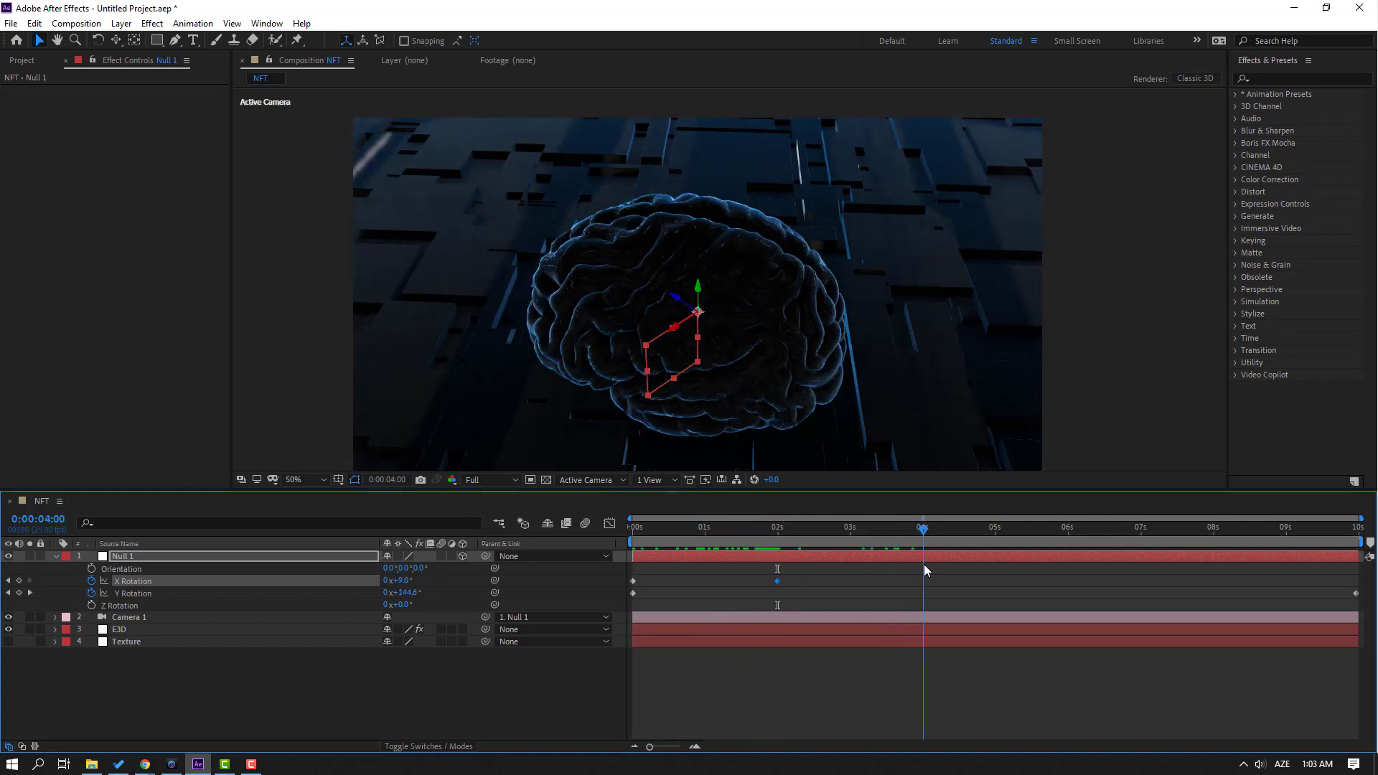
{"action": "left_click", "coordinate": [632, 581]}
{"action": "key", "text": "ctrl+c"}
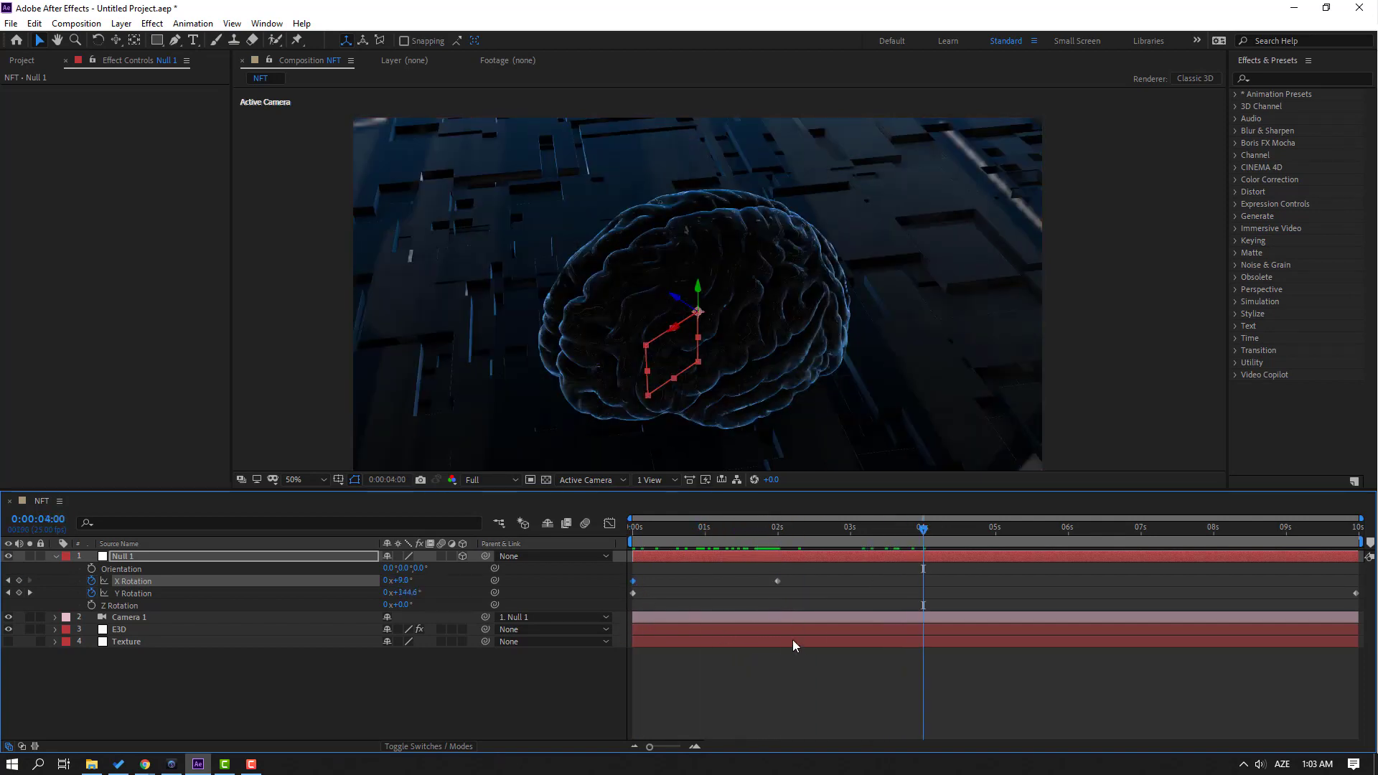
{"action": "key", "text": "ctrl+v"}
Repeat the X Rotation keyframes at six and eight seconds, stretch the whole set evenly to the composition's end, and preview the motion.
{"action": "left_click_drag", "start_coordinate": [759, 529], "coordinate": [925, 537]}
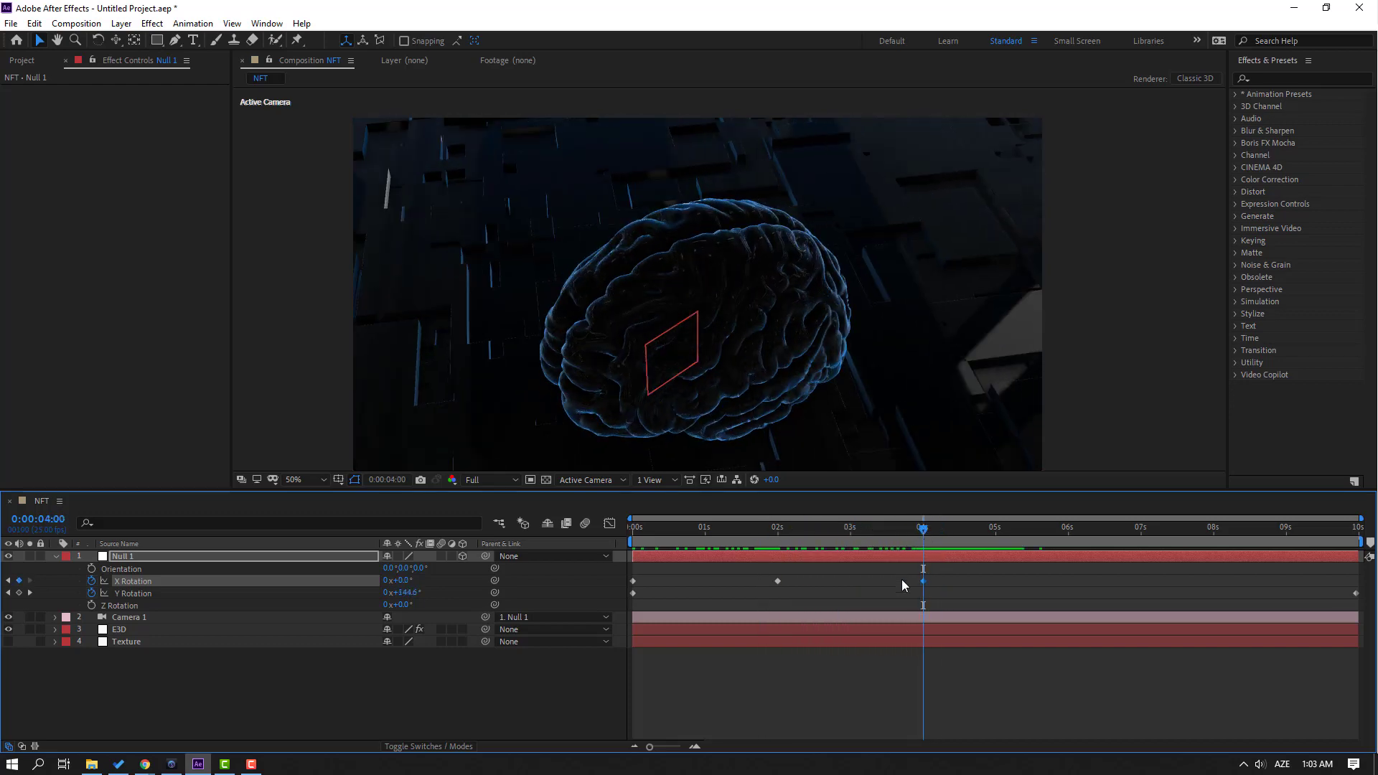
{"action": "left_click_drag", "start_coordinate": [941, 591], "coordinate": [633, 565]}
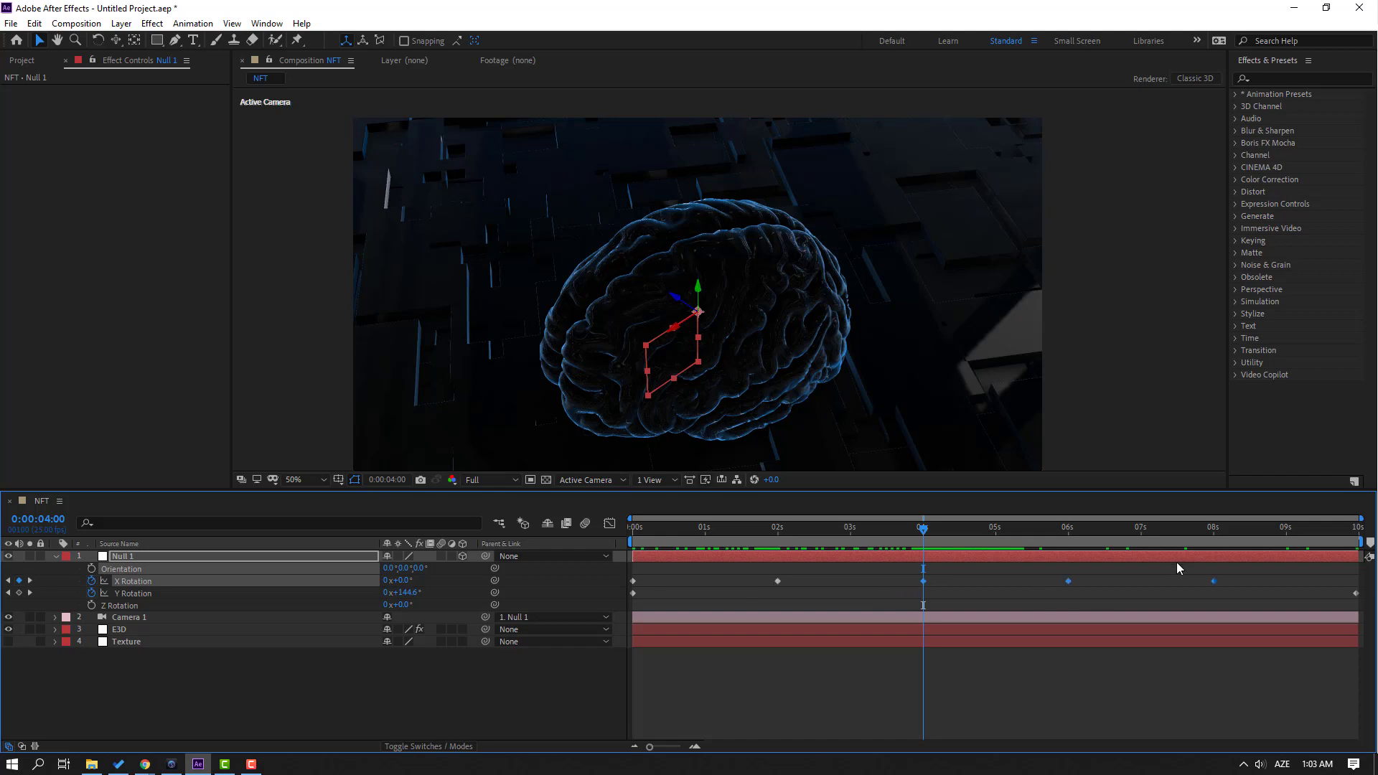
{"action": "left_click_drag", "start_coordinate": [1238, 585], "coordinate": [631, 580]}
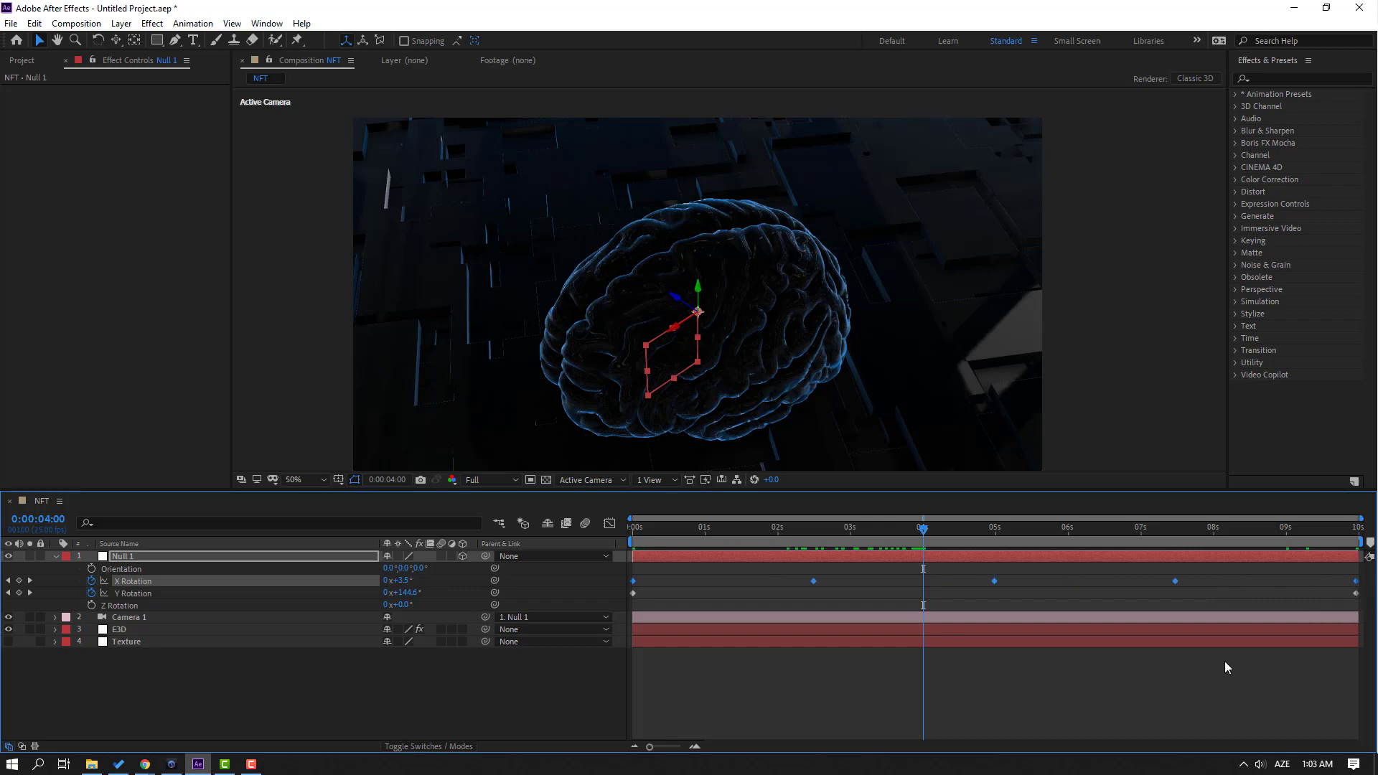
{"action": "left_click", "coordinate": [1118, 679]}
{"action": "key", "text": "space"}
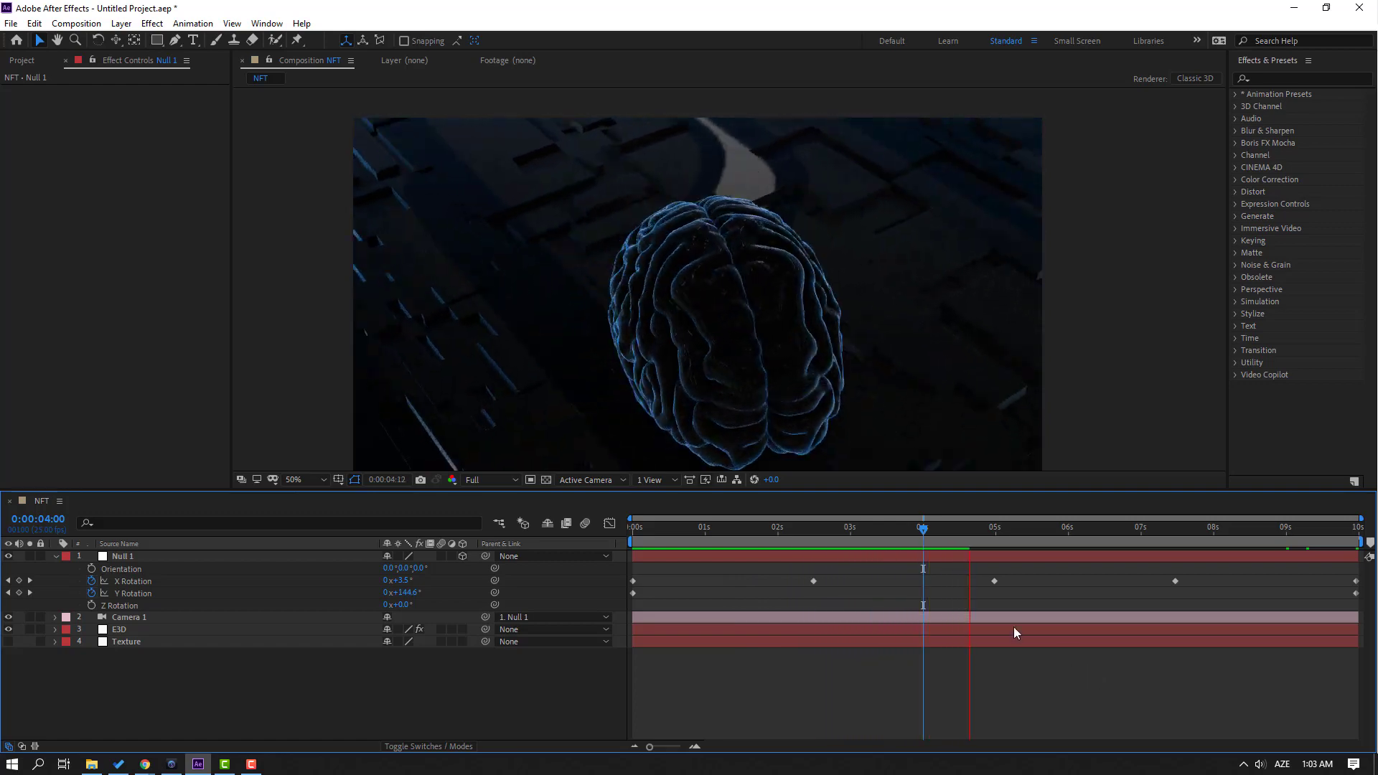
{"action": "key", "text": "space"}
{"action": "key", "text": "Home"}
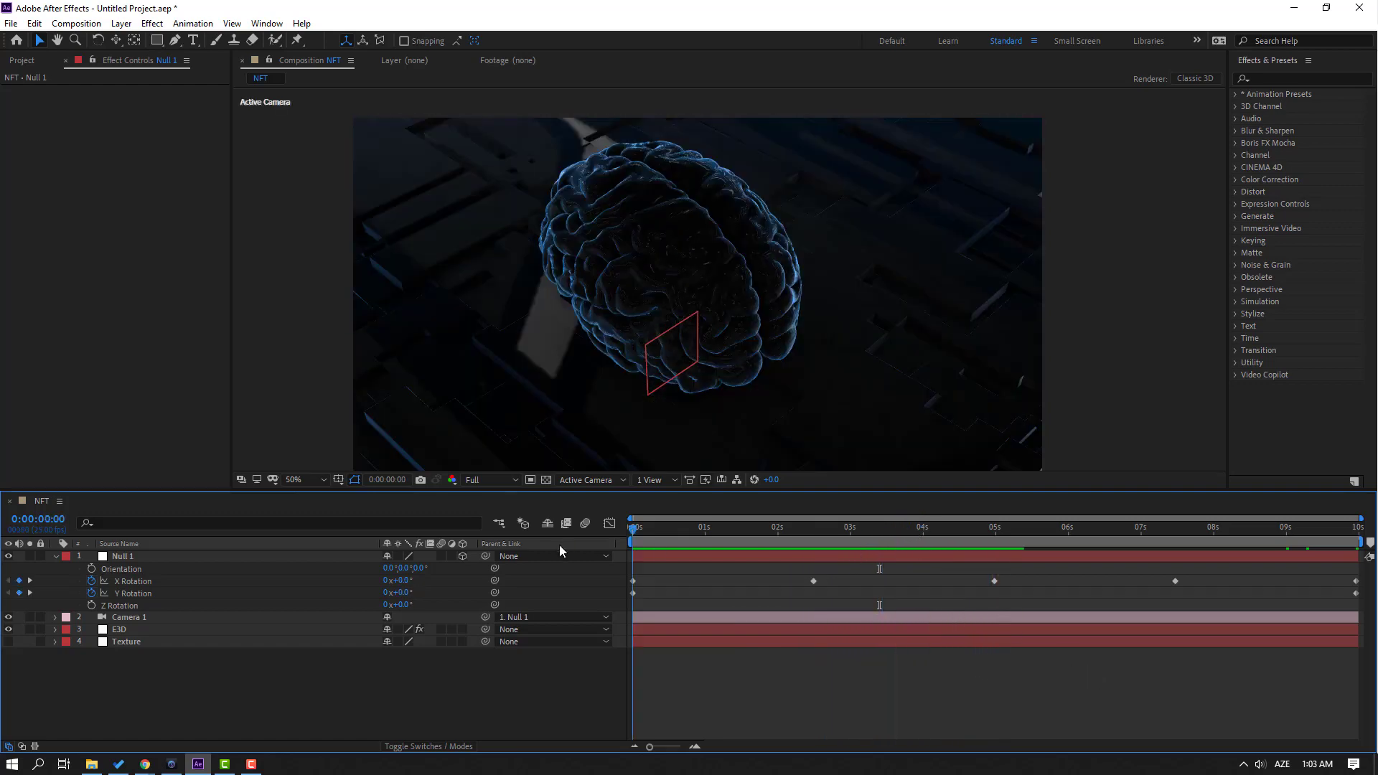
Keyframe the null's Position at the start and set it to 1783.7, 461.8, -42.6 at three seconds.
{"action": "left_click", "coordinate": [115, 559]}
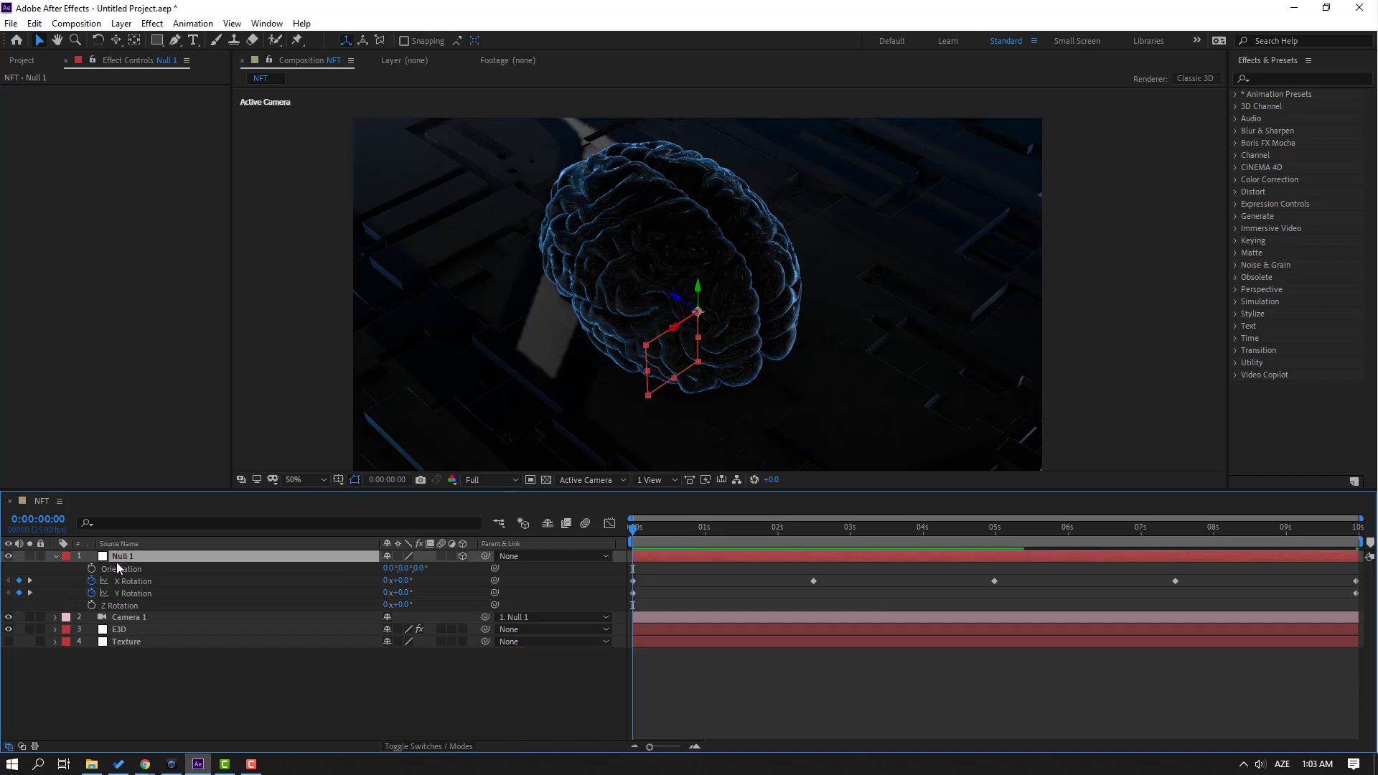
{"action": "key", "text": "shift+p"}
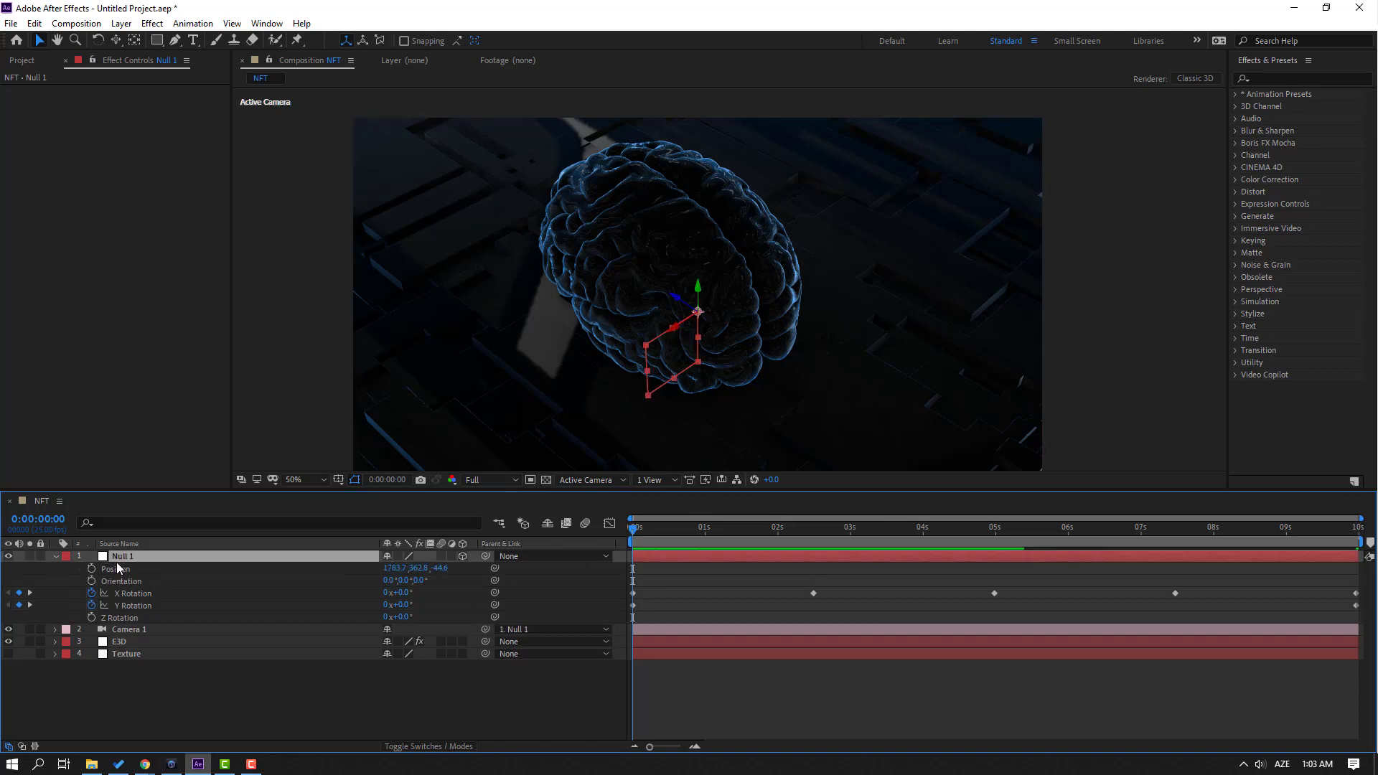
{"action": "left_click", "coordinate": [92, 570]}
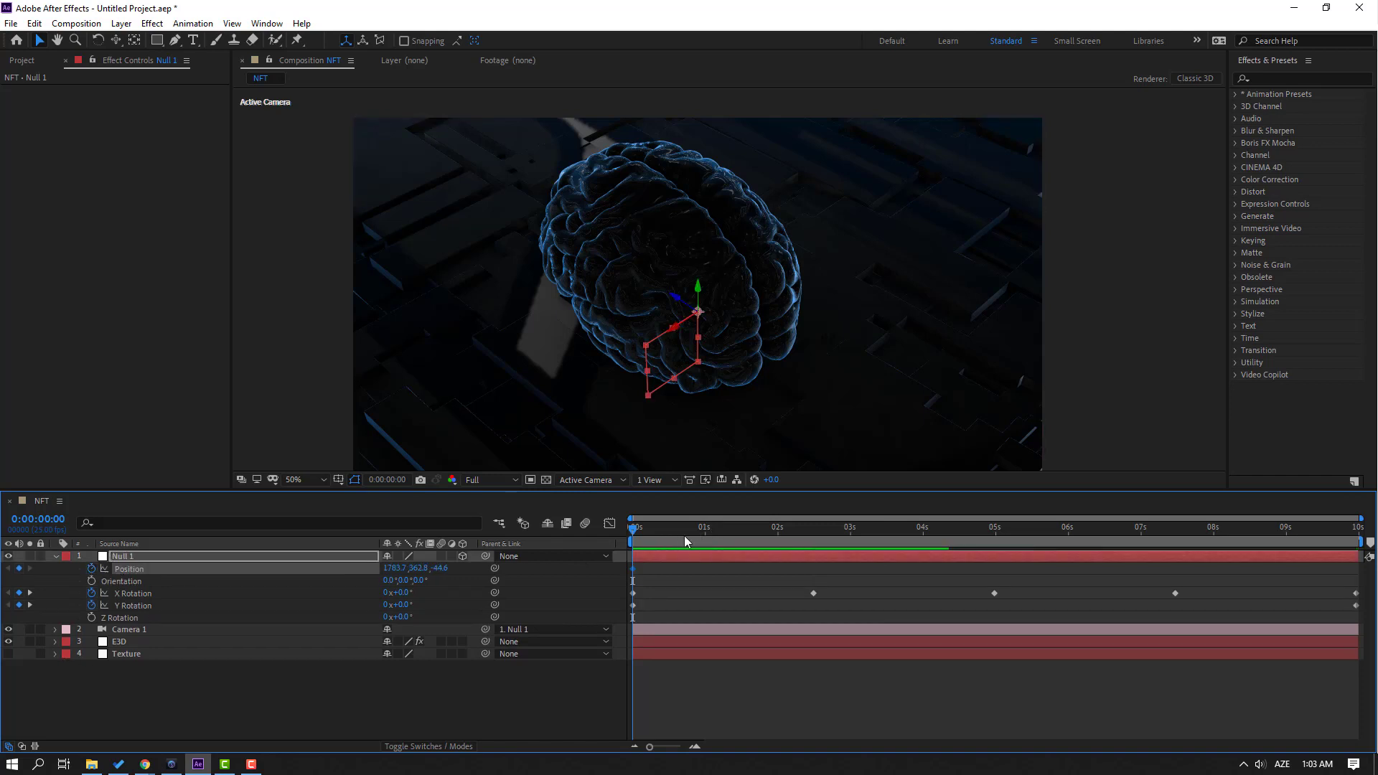
{"action": "left_click_drag", "start_coordinate": [685, 541], "coordinate": [851, 535]}
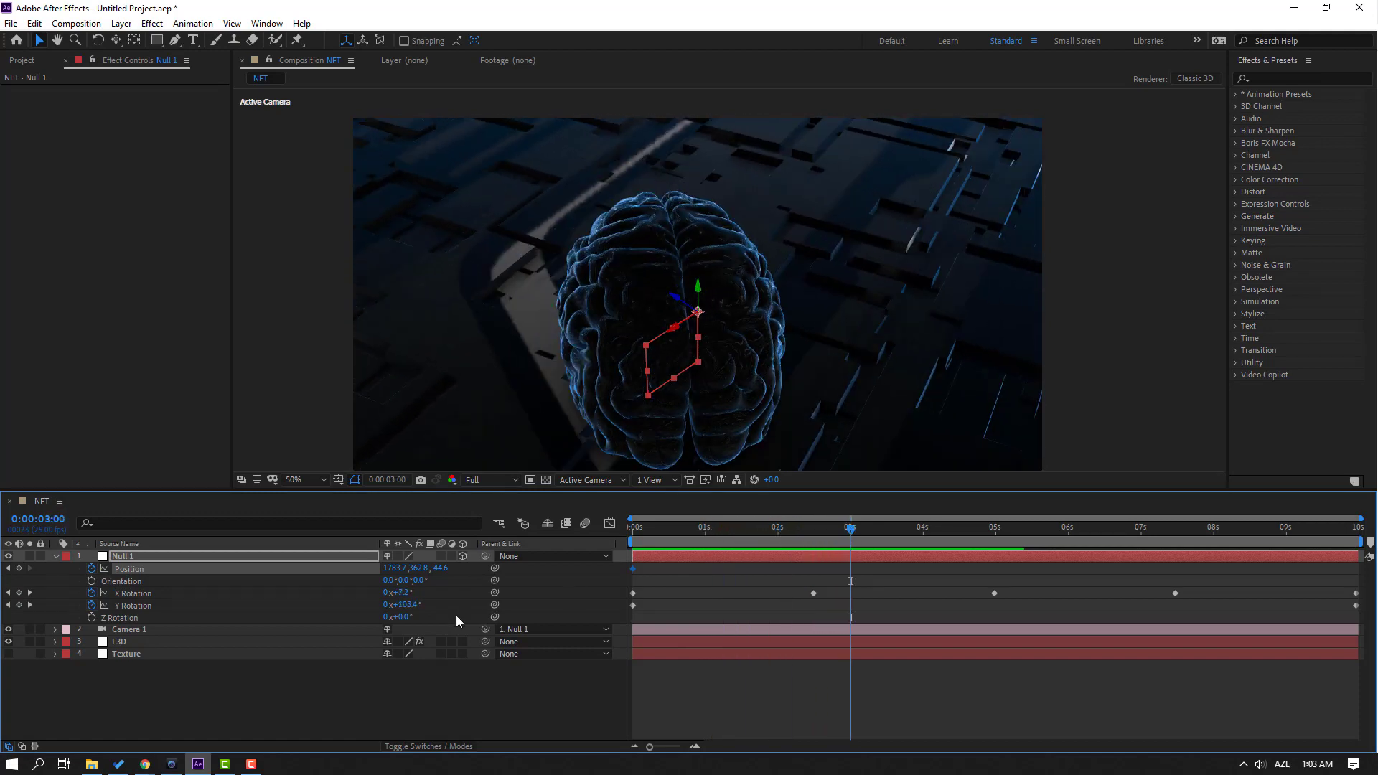
{"action": "left_click_drag", "start_coordinate": [420, 573], "coordinate": [458, 567]}
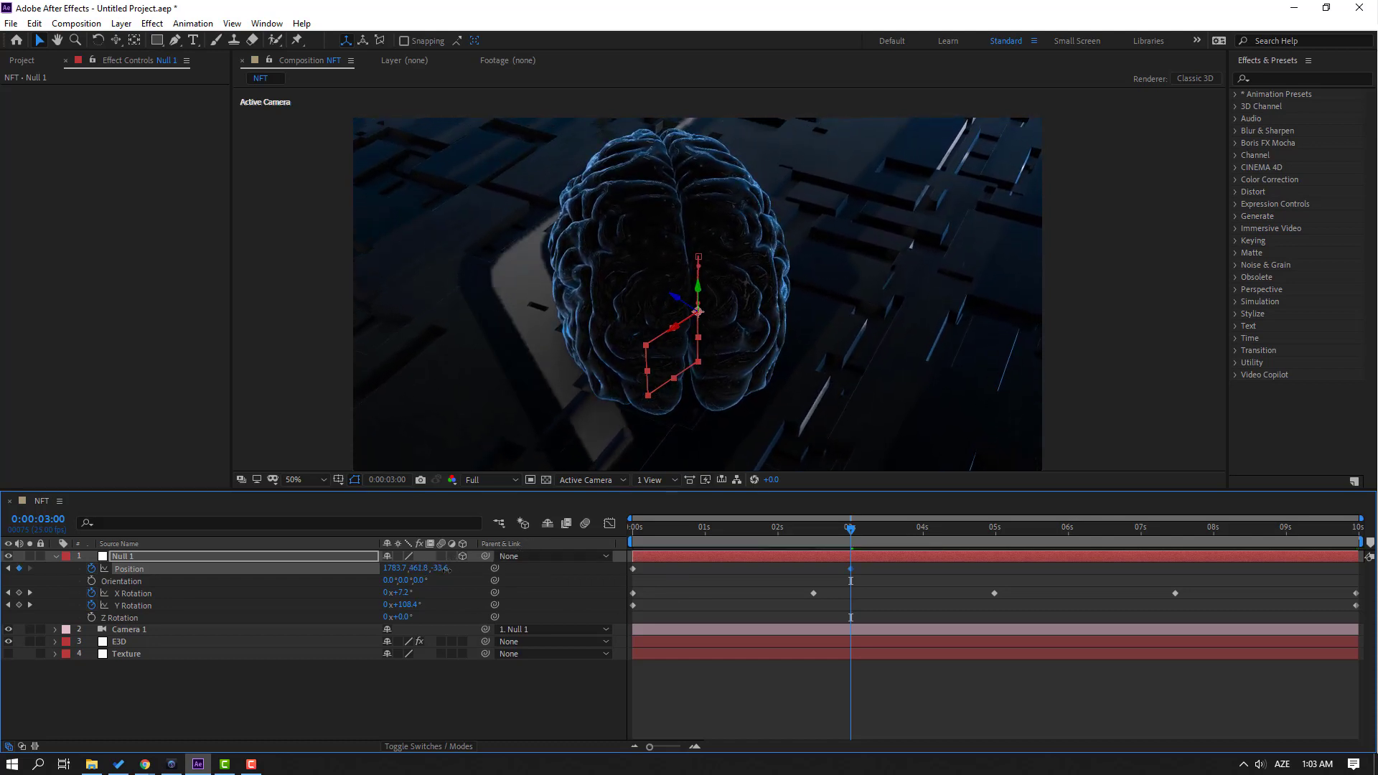
Keyframe the null's Position at six seconds to about 1829.2, 425.8, -95.6 and scrub through the movement.
{"action": "left_click_drag", "start_coordinate": [816, 551], "coordinate": [1072, 575]}
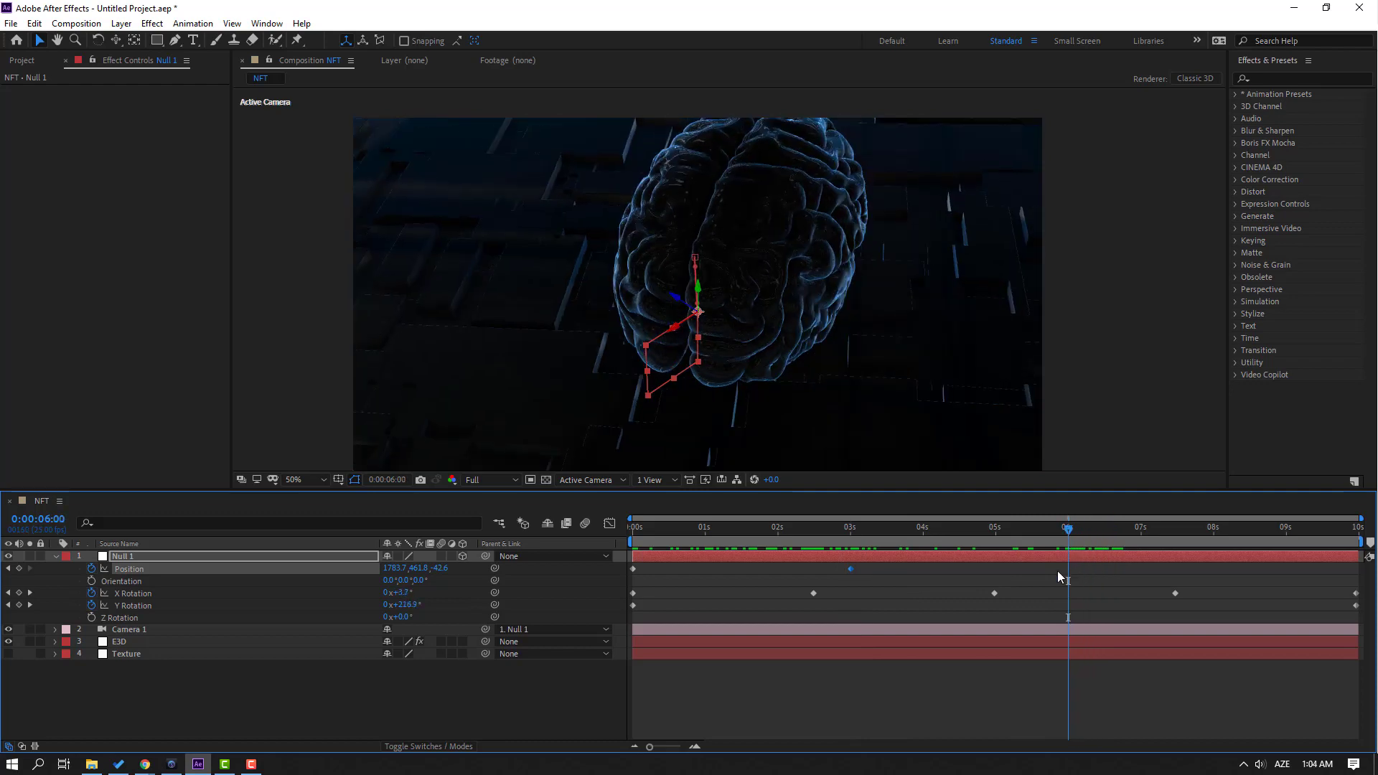
{"action": "key", "text": "ctrl+v"}
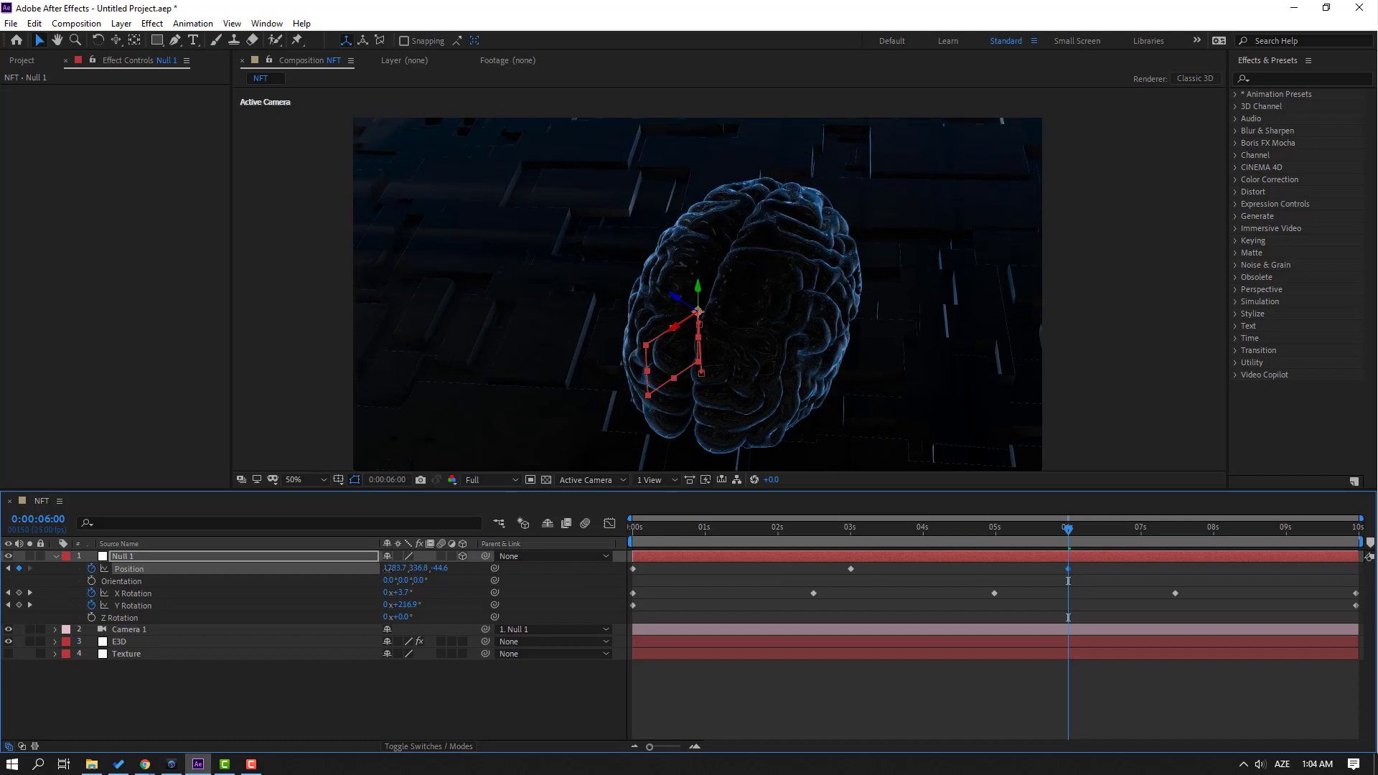
{"action": "left_click_drag", "start_coordinate": [388, 570], "coordinate": [485, 556]}
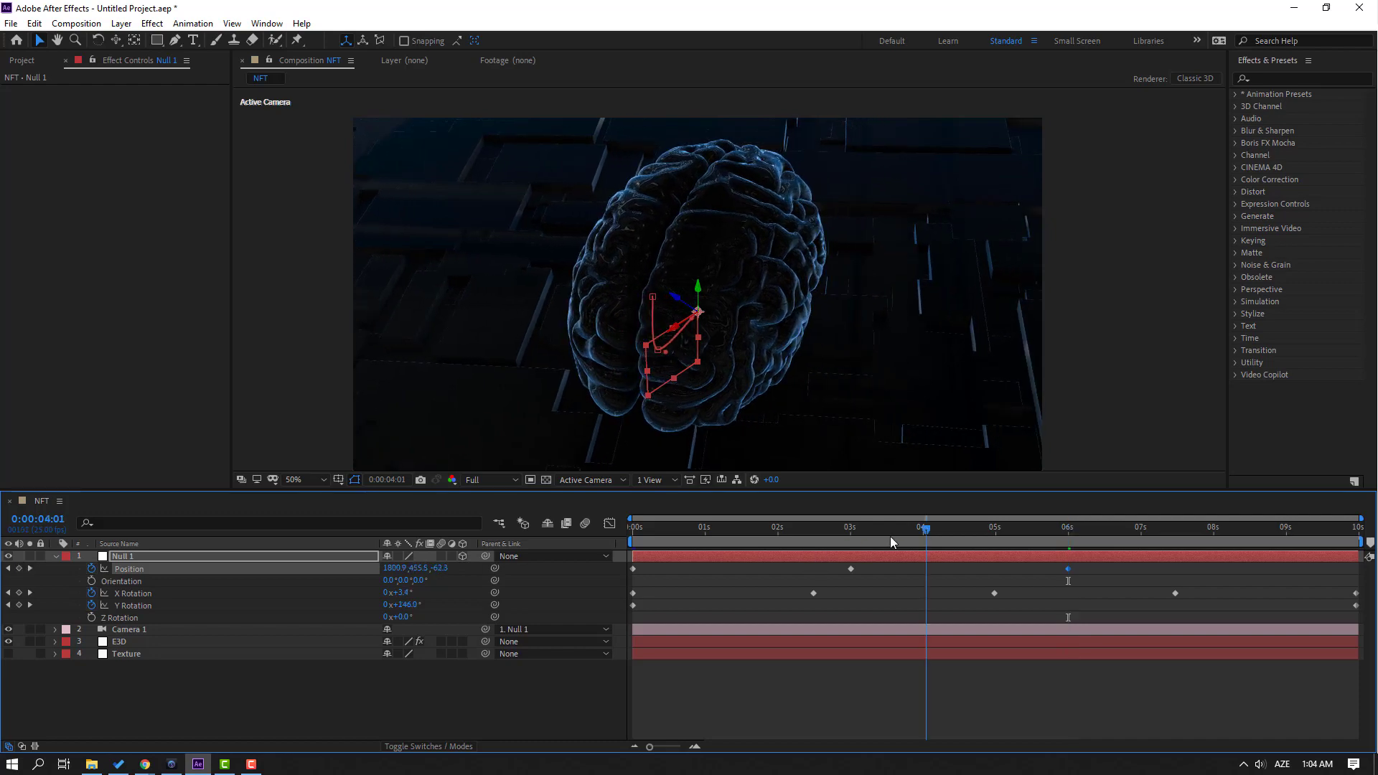
{"action": "left_click_drag", "start_coordinate": [891, 538], "coordinate": [1065, 530]}
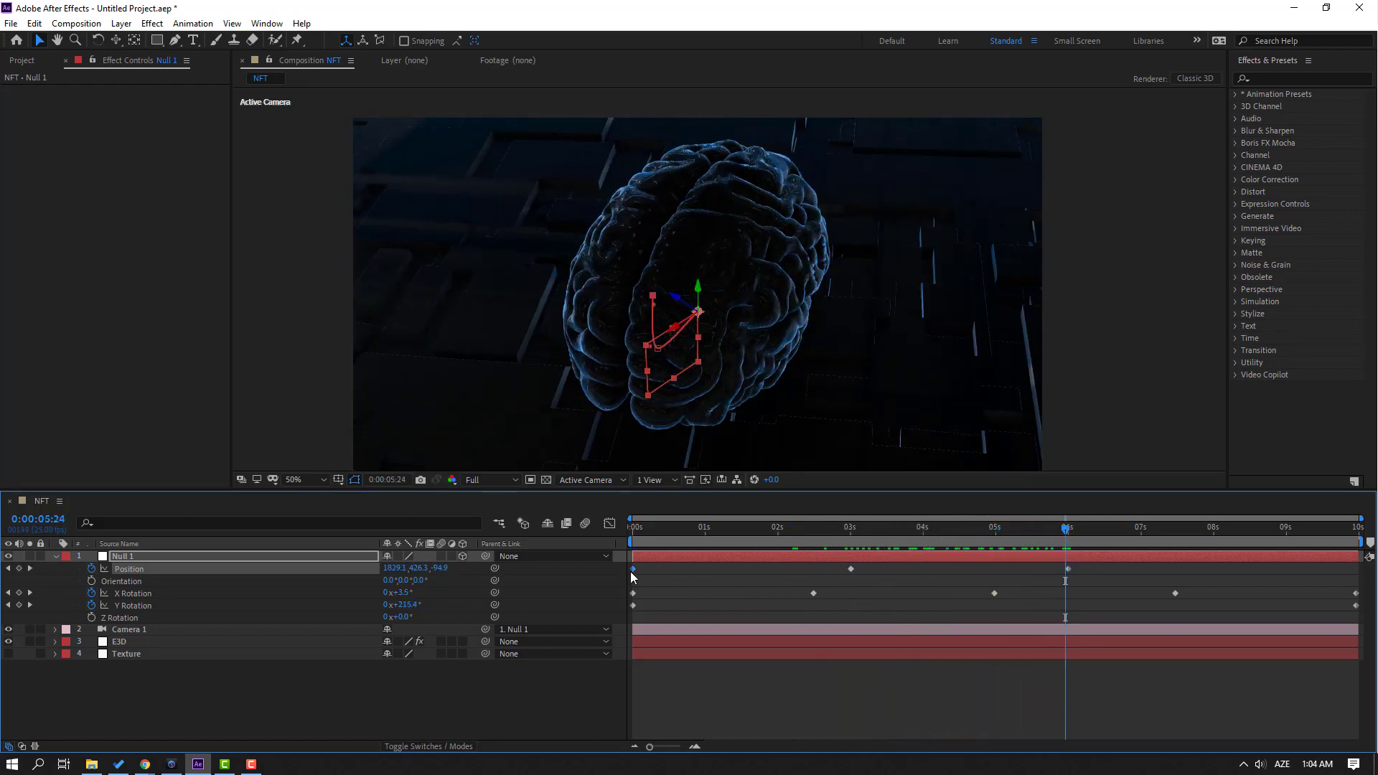
Copy the null's first Position keyframe to the end of the composition and preview the camera movement from the start.
{"action": "left_click", "coordinate": [1354, 537]}
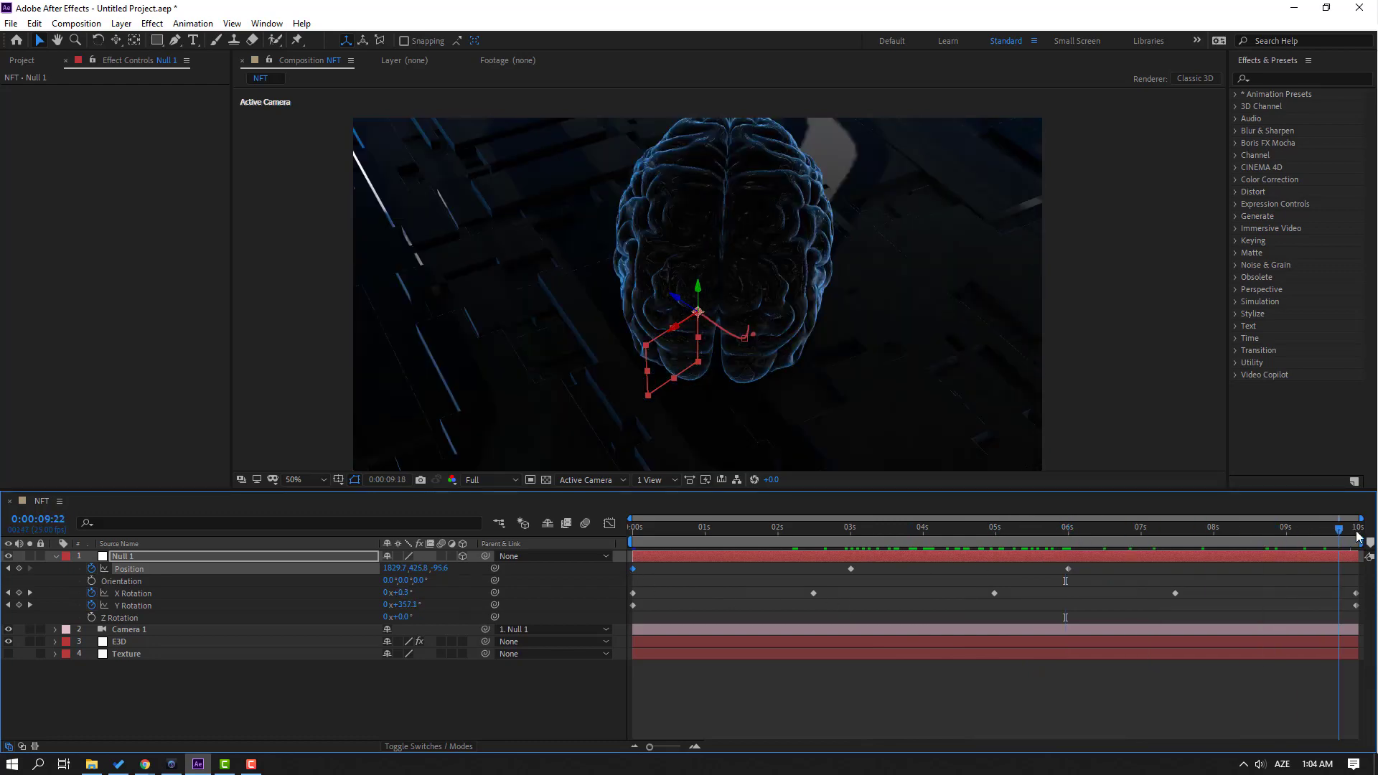
{"action": "left_click_drag", "start_coordinate": [1027, 534], "coordinate": [416, 544]}
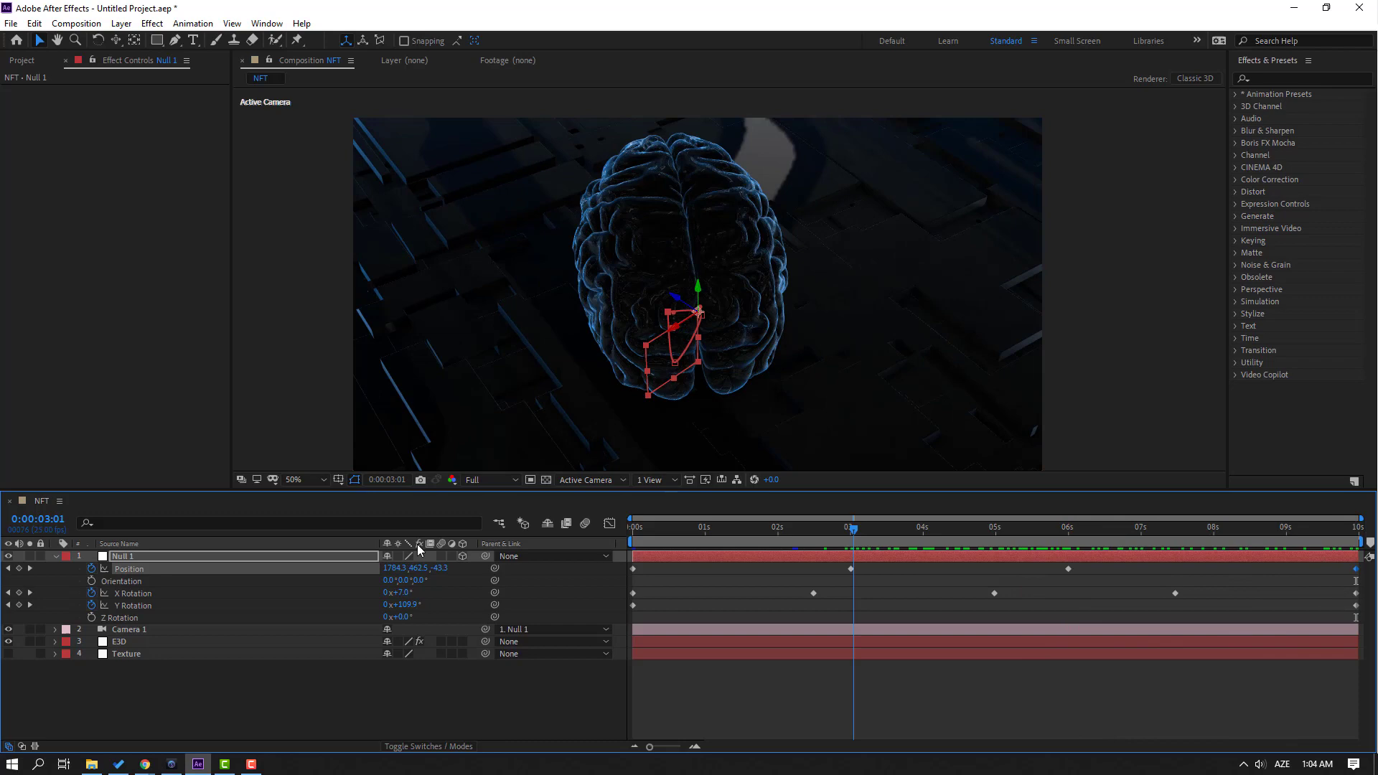
{"action": "left_click", "coordinate": [376, 687]}
{"action": "key", "text": "space"}
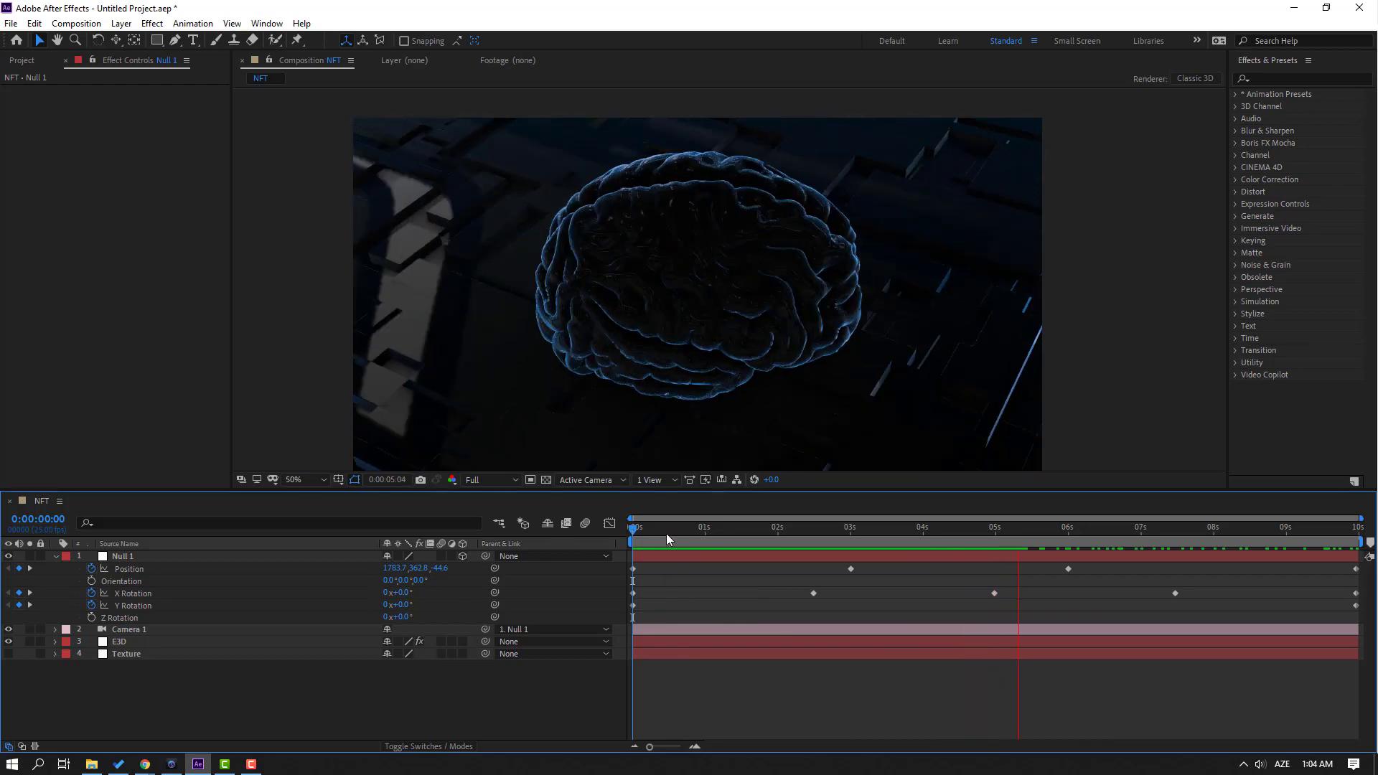
{"action": "key", "text": "space"}
Collapse the null's properties, expand Camera 1's Camera Options and lower the preview resolution to Quarter.
{"action": "left_click", "coordinate": [56, 557]}
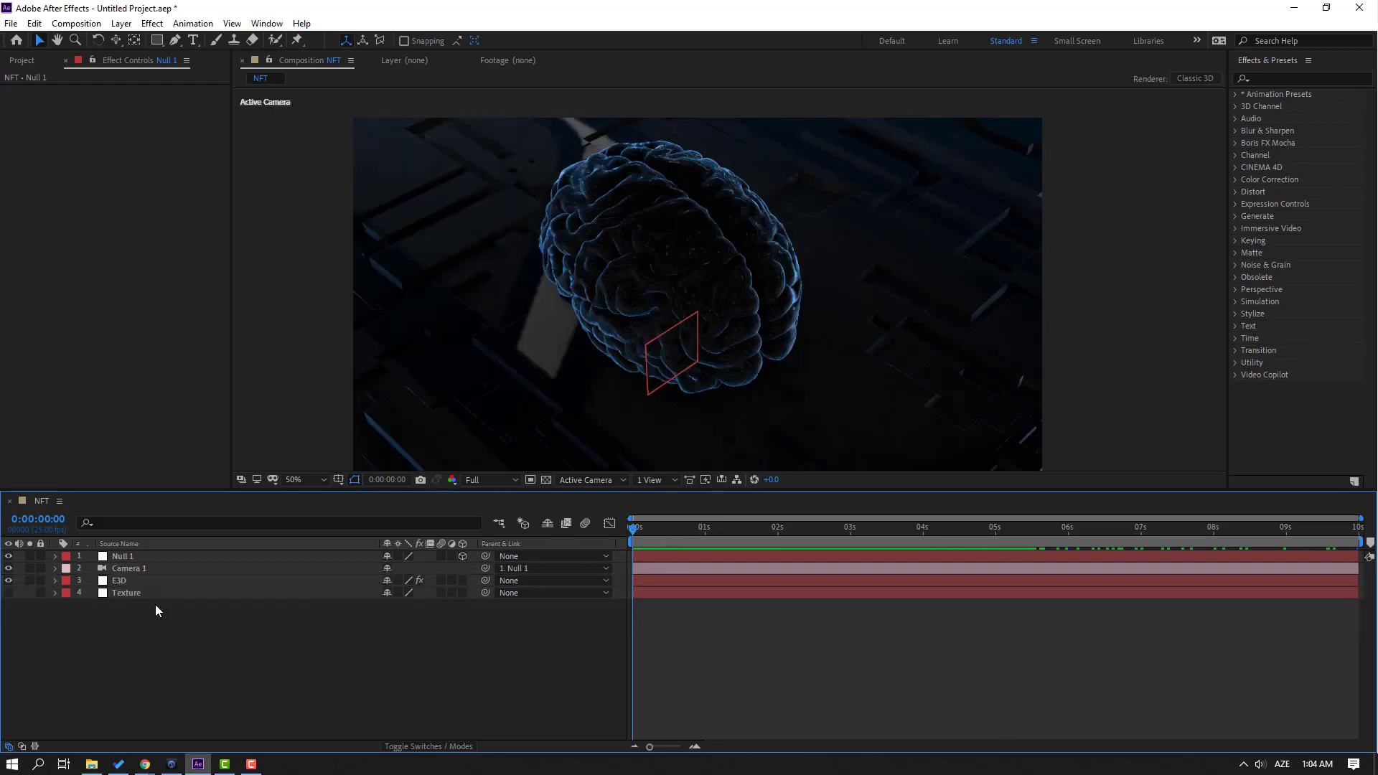
{"action": "left_click", "coordinate": [127, 569]}
{"action": "left_click", "coordinate": [54, 569]}
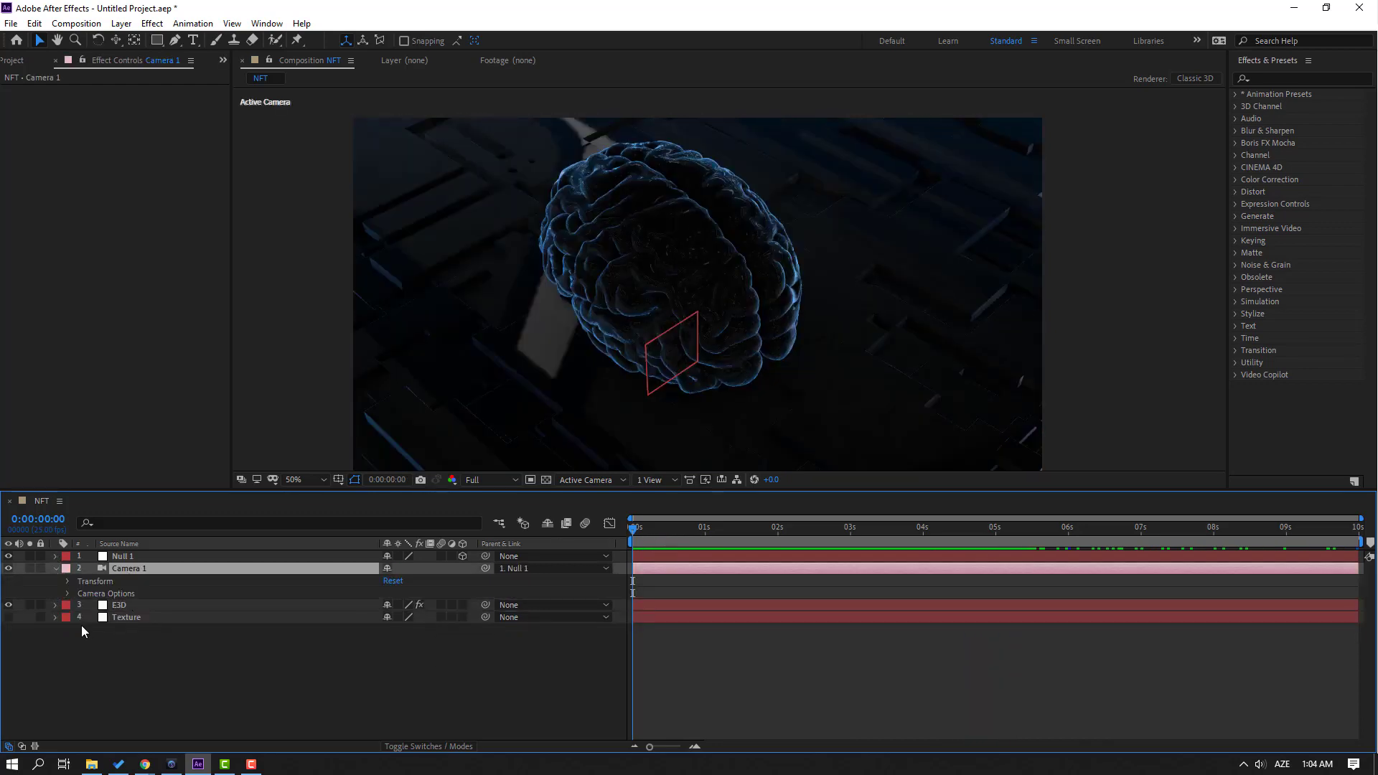
{"action": "left_click", "coordinate": [67, 594]}
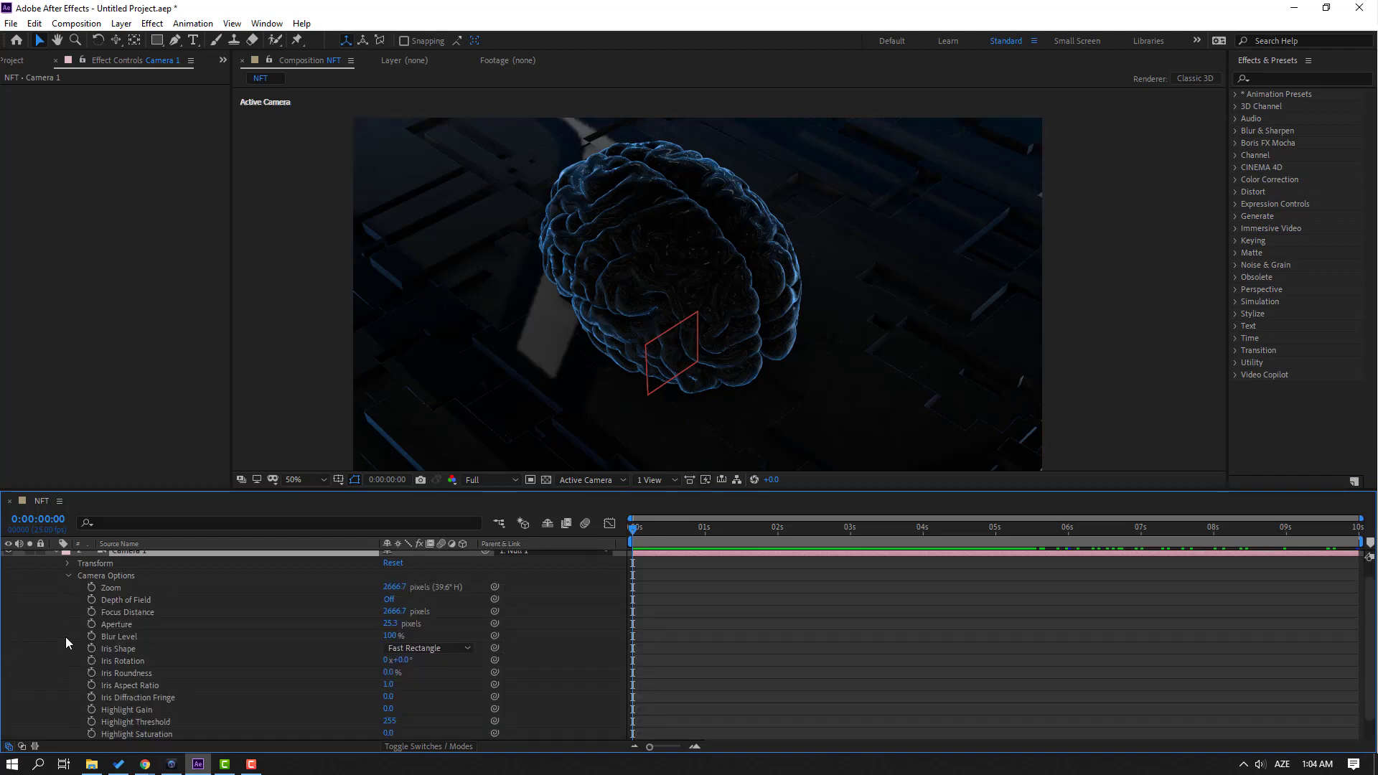
{"action": "left_click", "coordinate": [484, 481]}
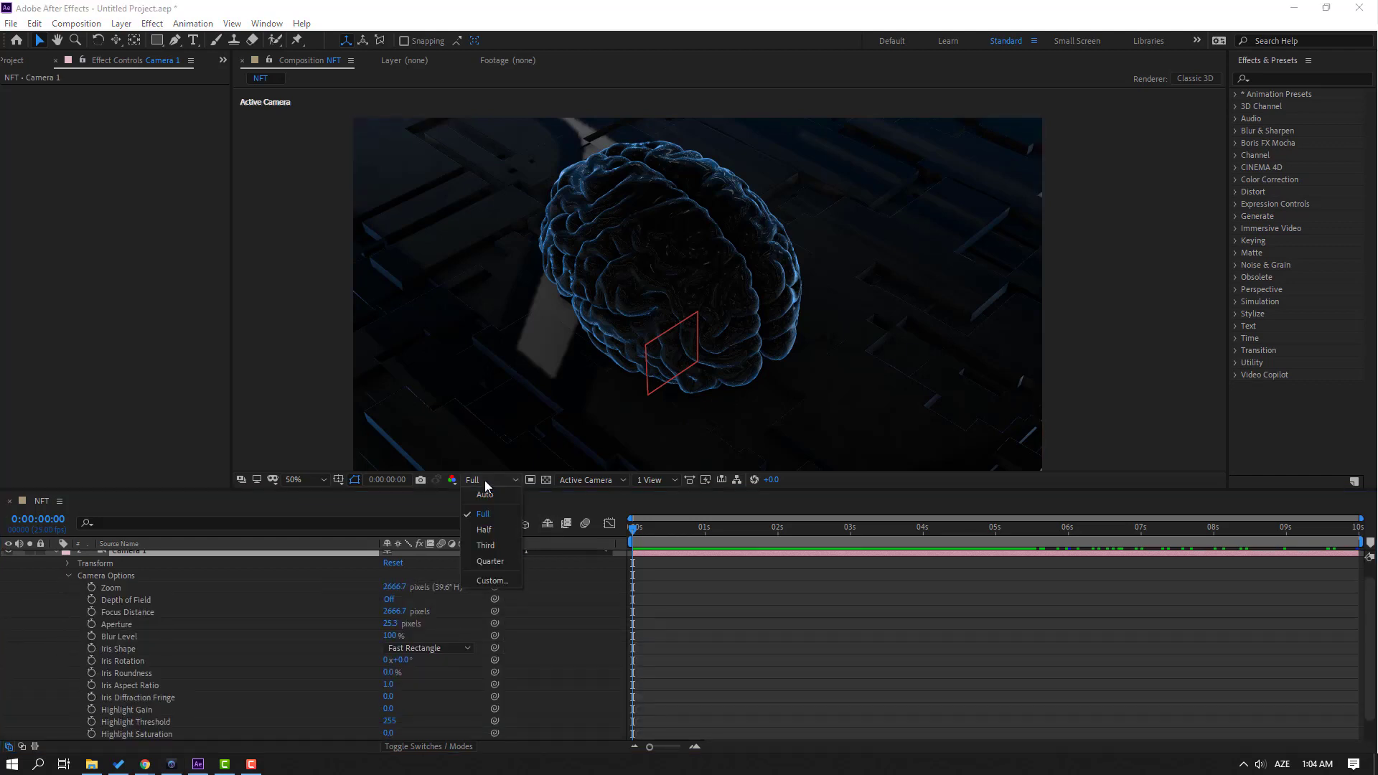
{"action": "left_click", "coordinate": [490, 562]}
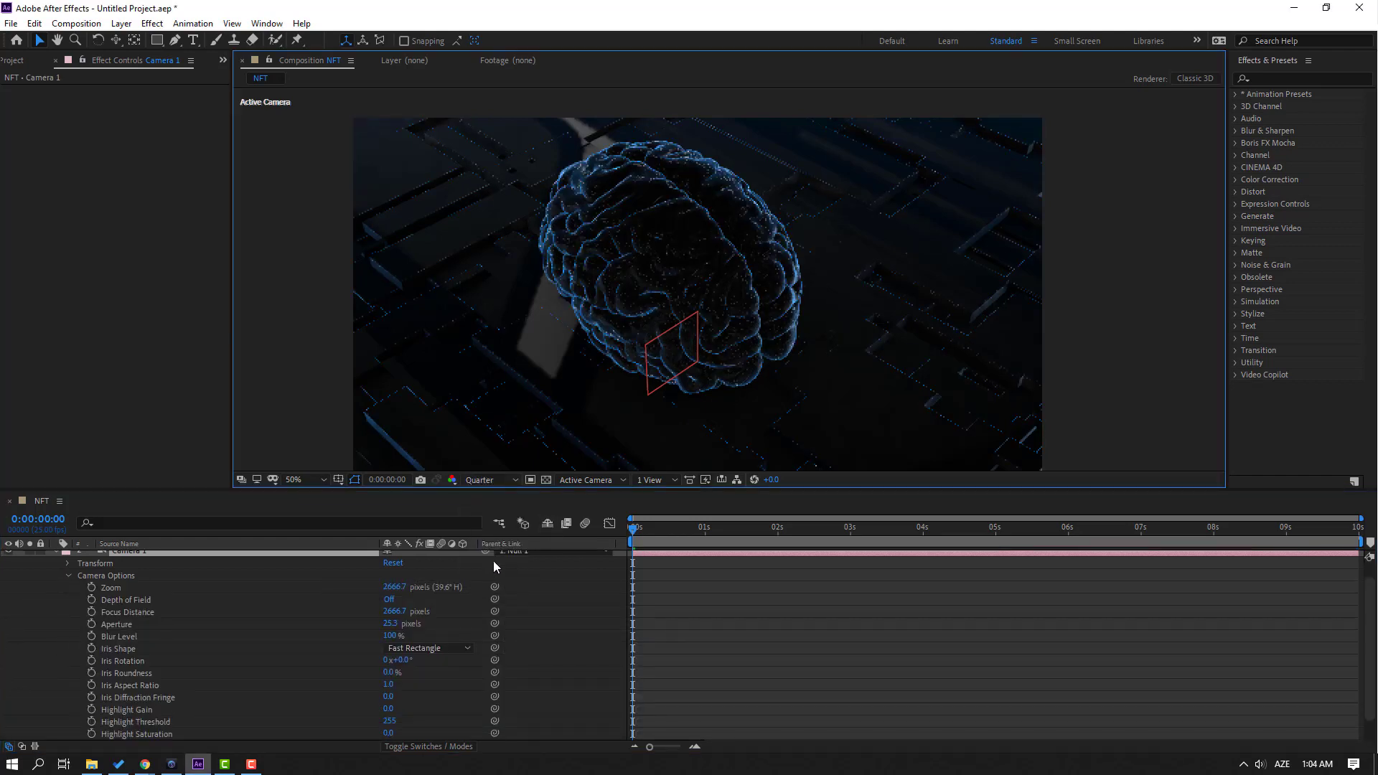
Turn on Depth of Field for Camera 1 and set its Aperture to 100 pixels.
{"action": "left_click", "coordinate": [125, 602]}
{"action": "left_click", "coordinate": [388, 599]}
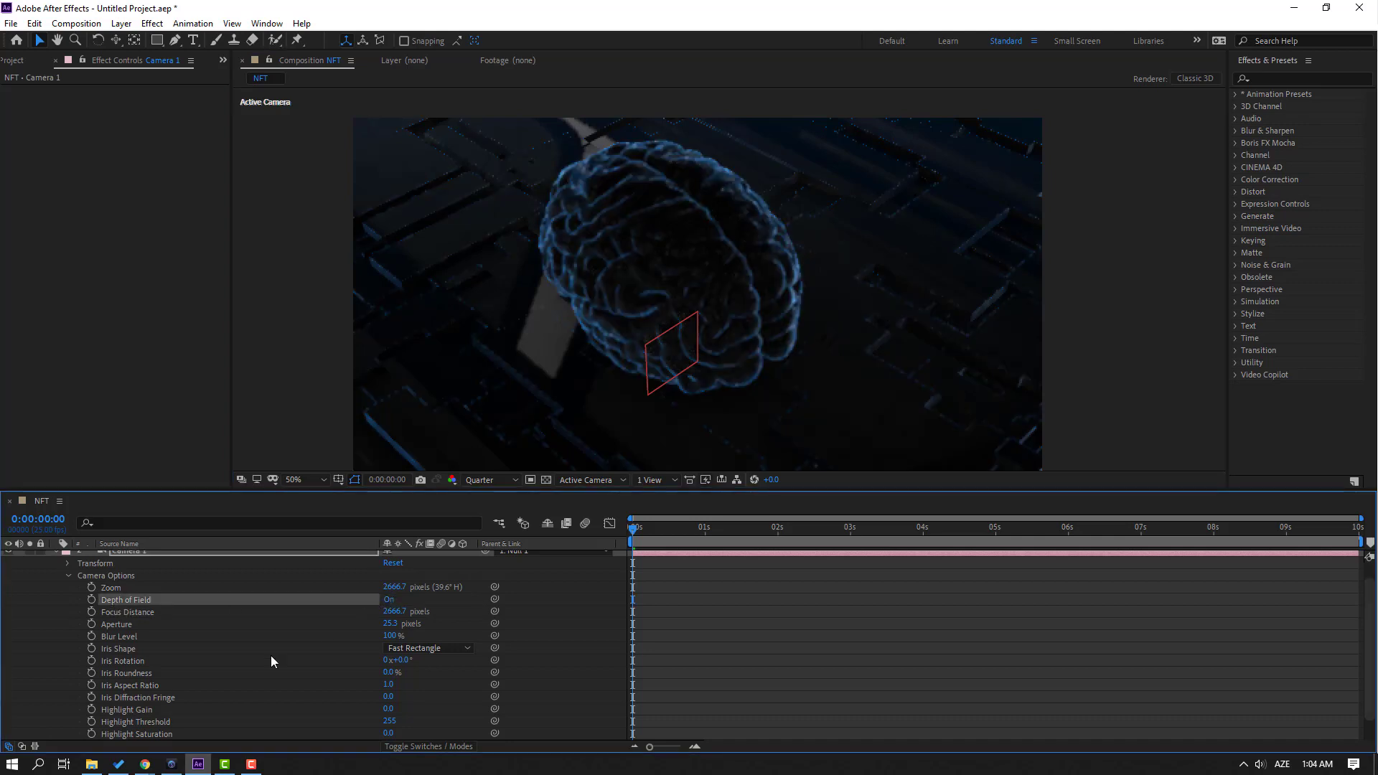
{"action": "left_click", "coordinate": [121, 634]}
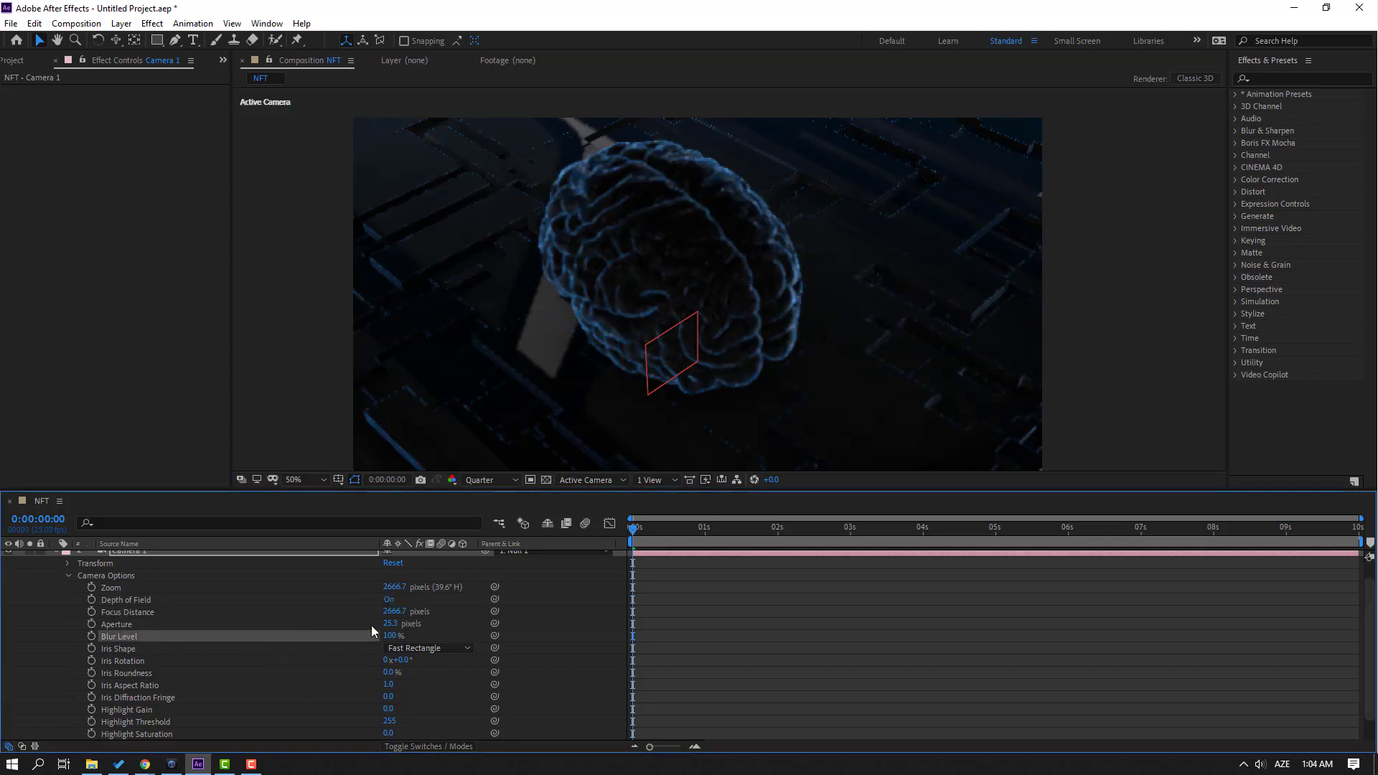
{"action": "type", "text": "100"}
{"action": "key", "text": "Return"}
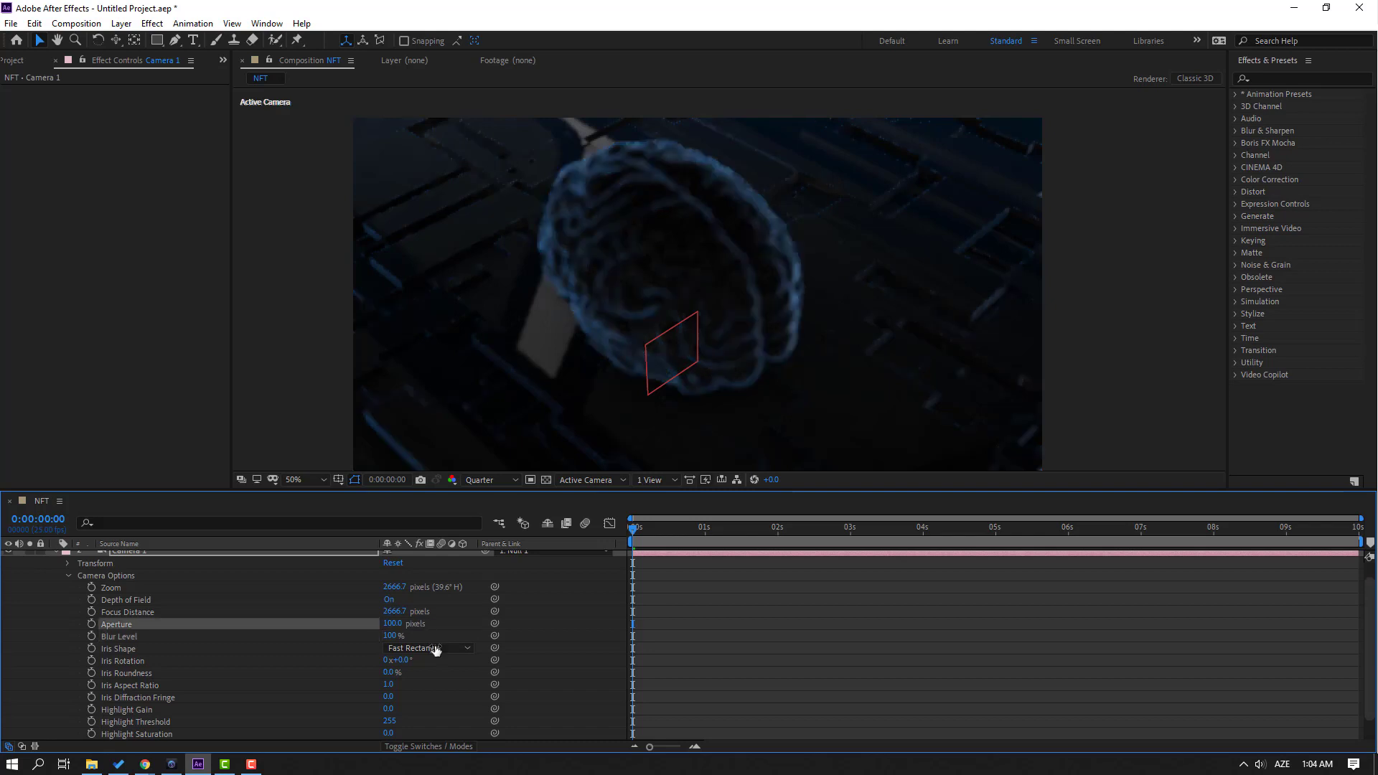
Set Camera 1's Focus Distance to 1199.7 pixels, Aperture to 200 pixels and Blur Level to 150%, and preview the blur.
{"action": "left_click_drag", "start_coordinate": [394, 616], "coordinate": [3, 667]}
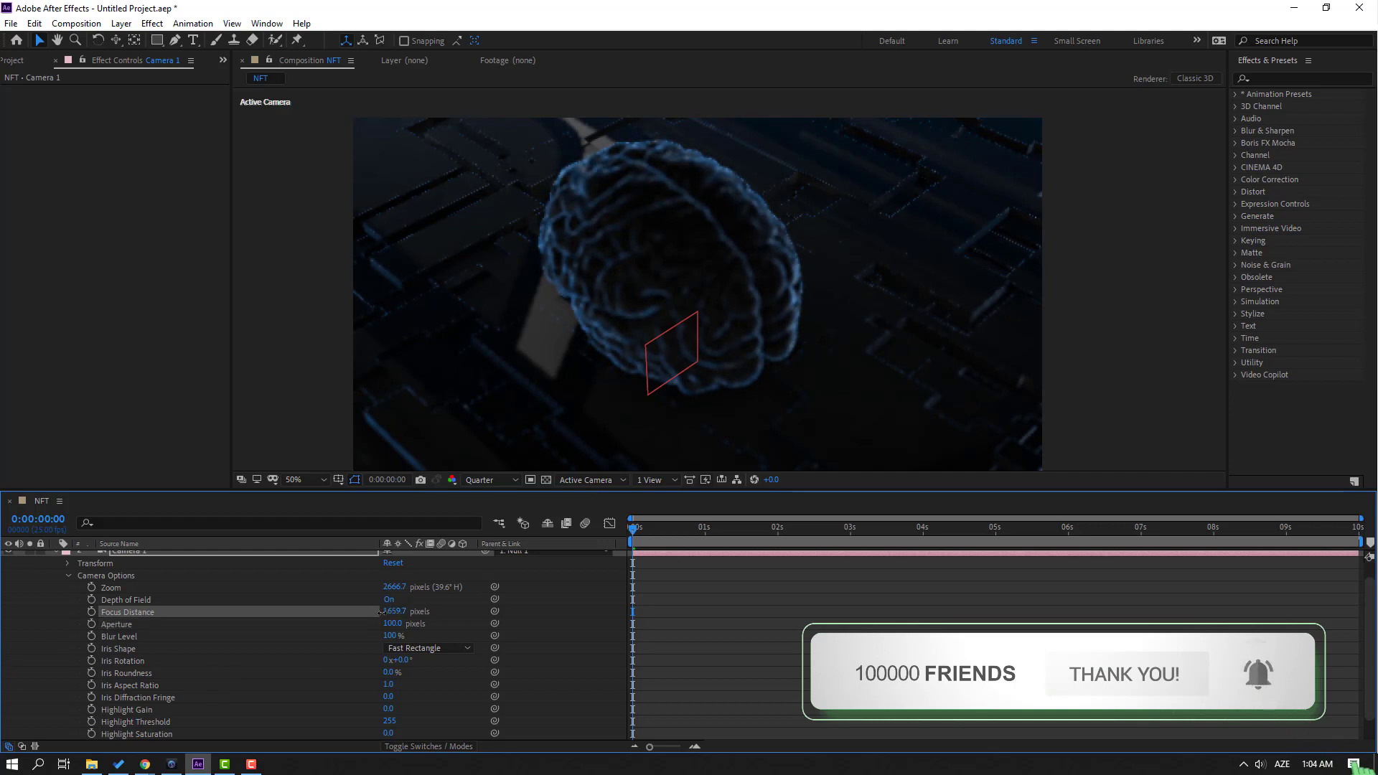
{"action": "left_click_drag", "start_coordinate": [400, 611], "coordinate": [353, 619]}
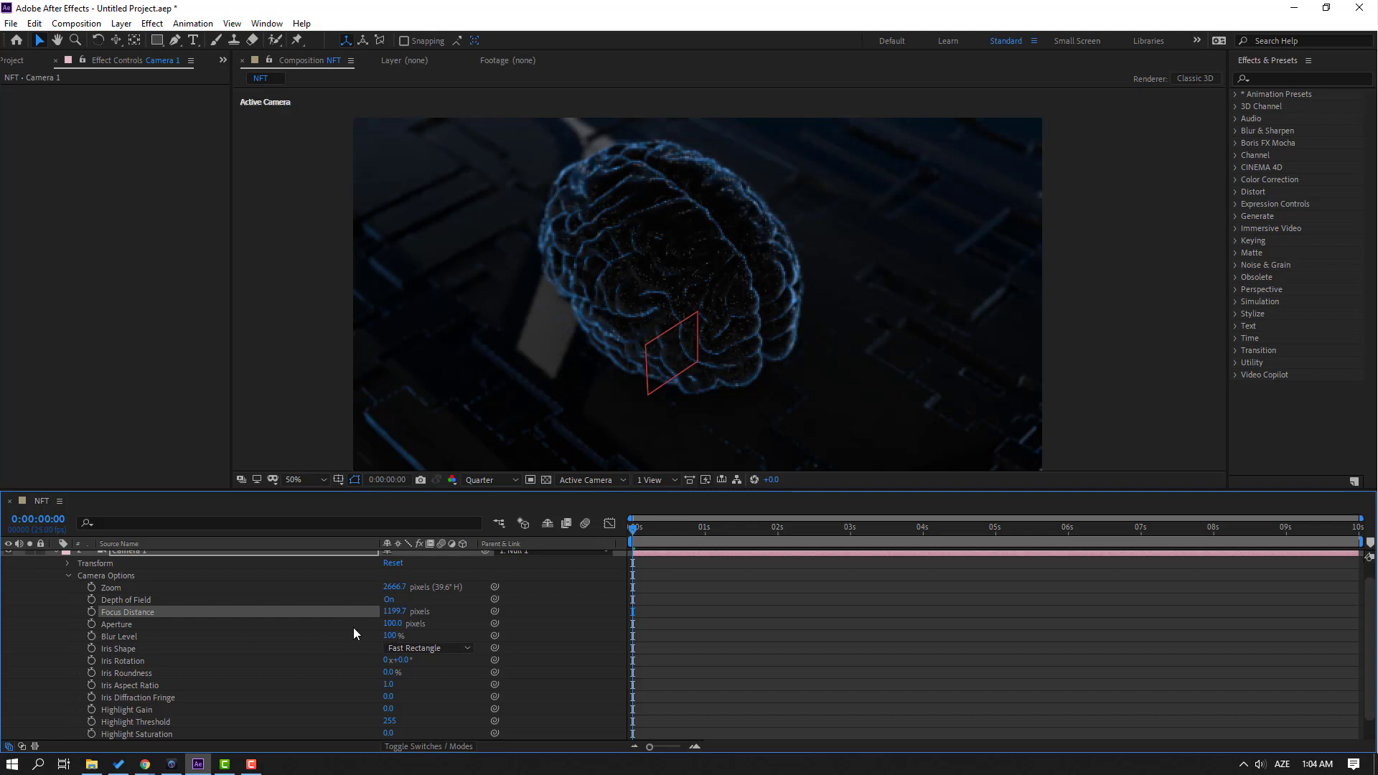
{"action": "key", "text": "Return"}
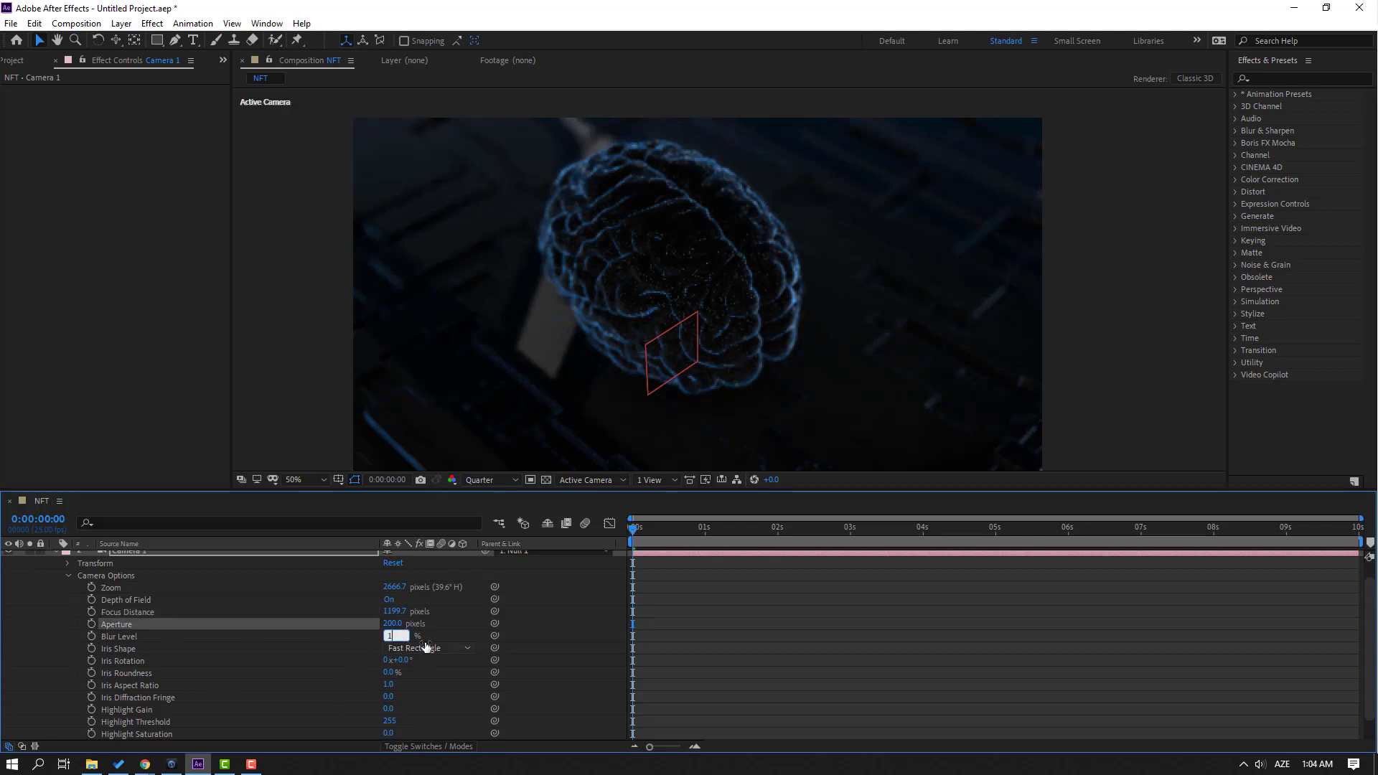
{"action": "type", "text": "150"}
{"action": "key", "text": "Return"}
{"action": "key", "text": "space"}
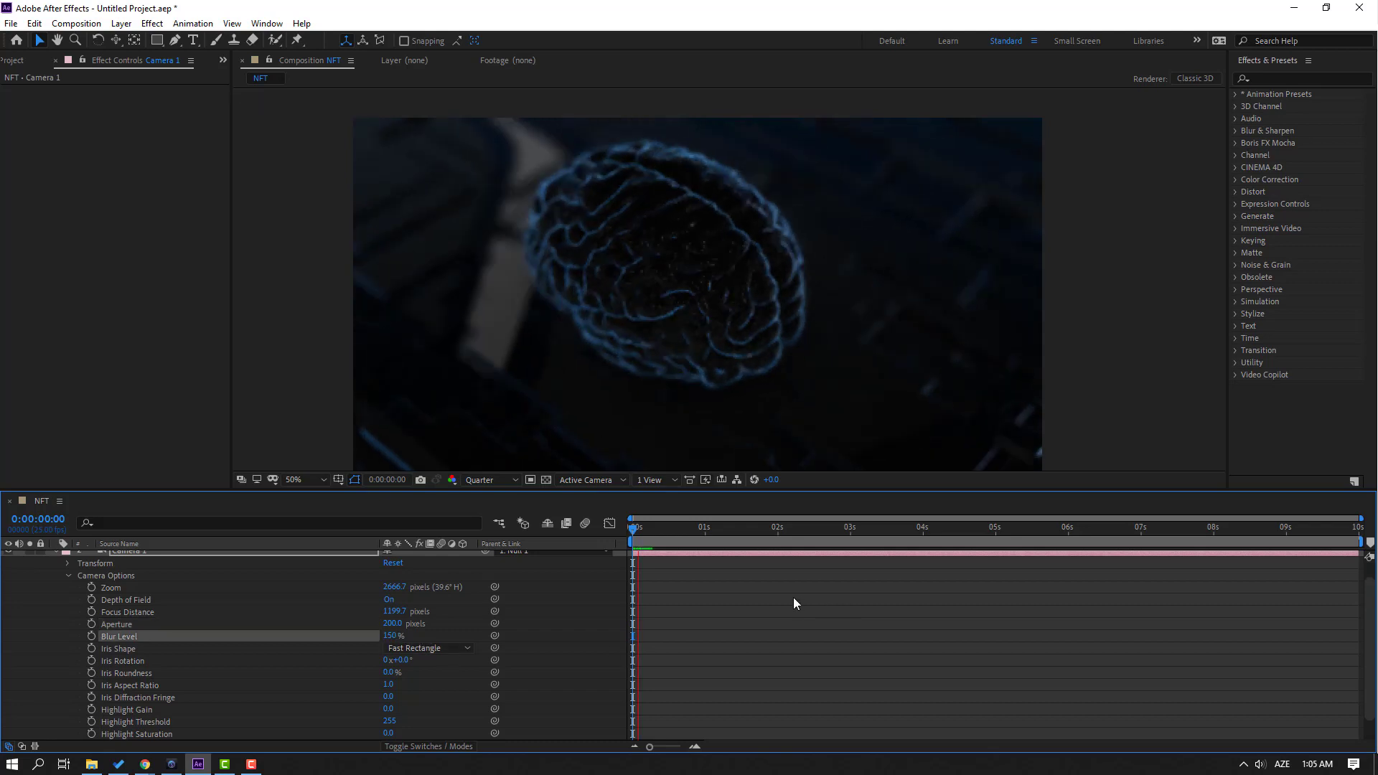
{"action": "key", "text": "space"}
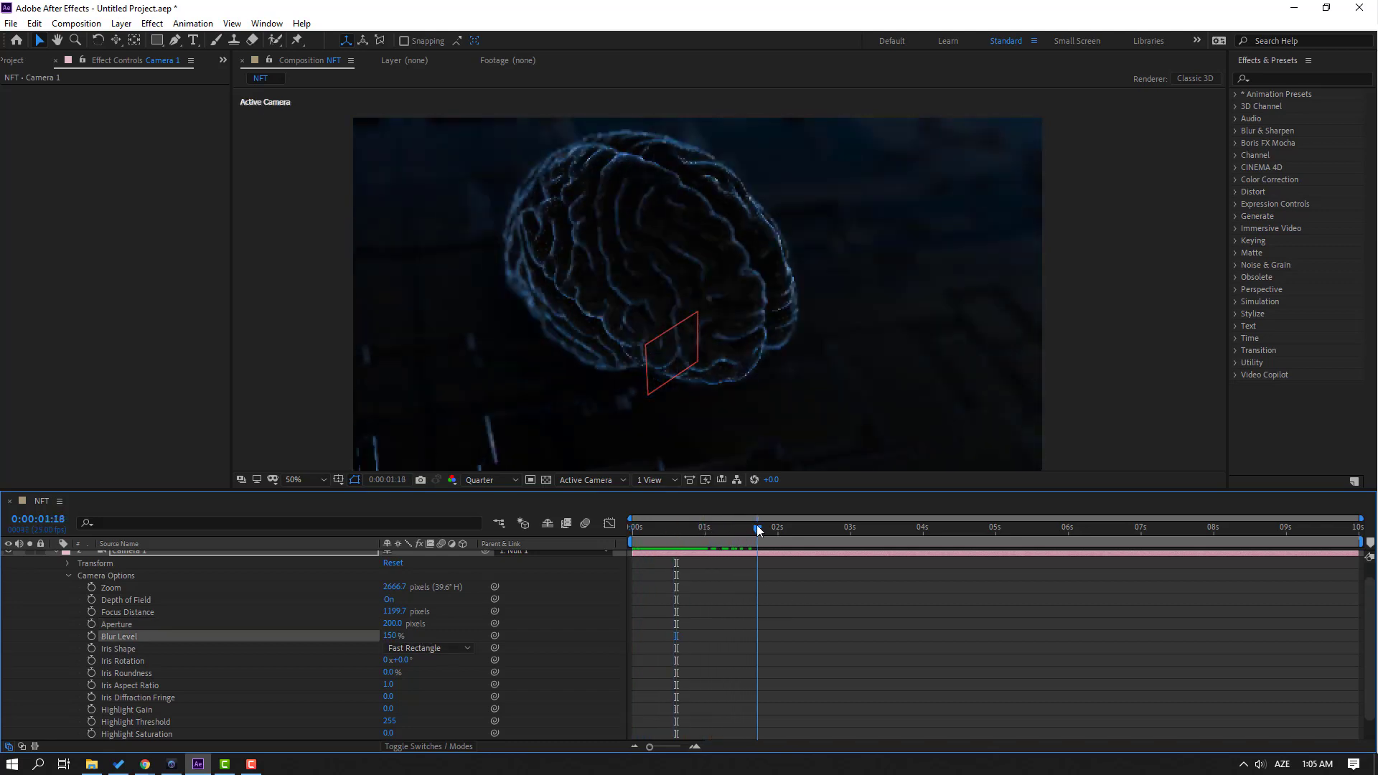
Restore the preview resolution to Full and check the depth of field up close and at earlier points in the composition.
{"action": "left_click", "coordinate": [492, 480]}
{"action": "left_click", "coordinate": [517, 547]}
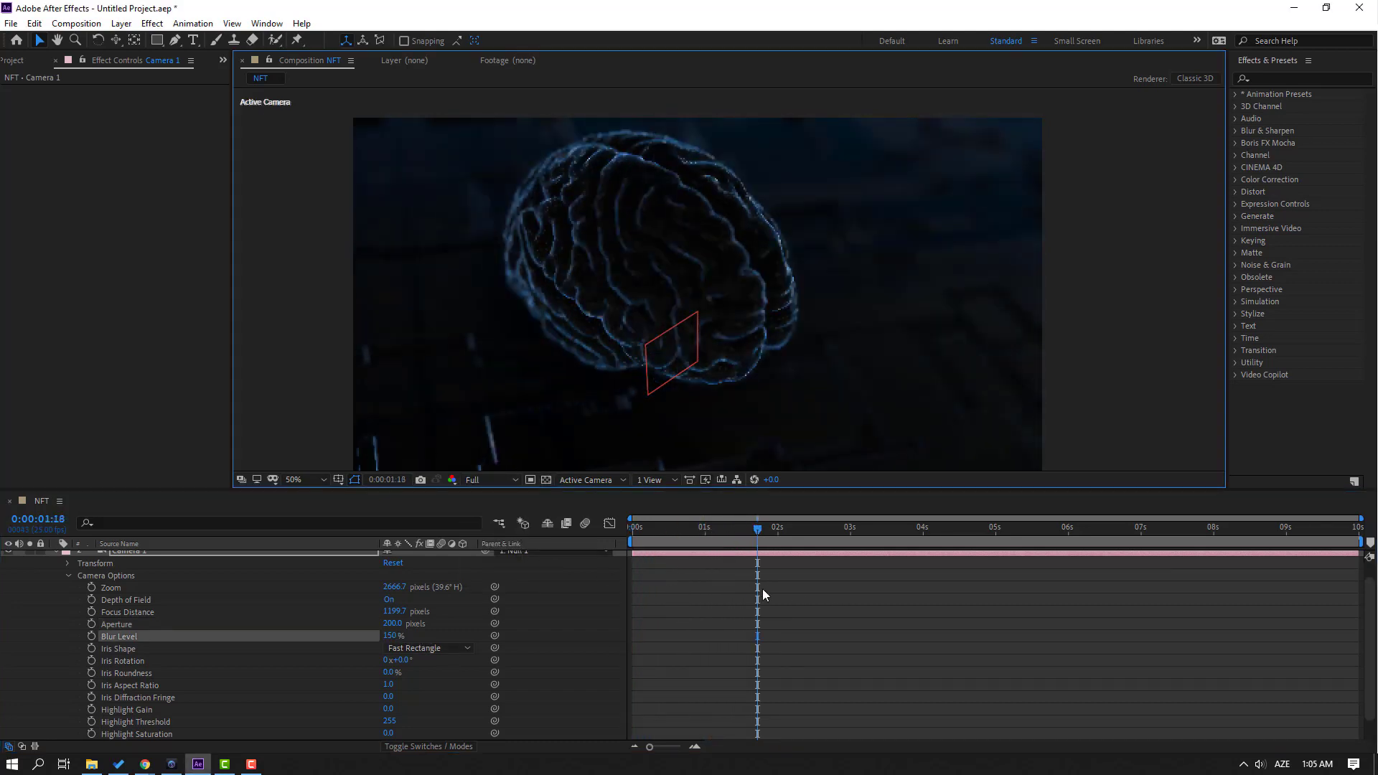
{"action": "left_click", "coordinate": [828, 598]}
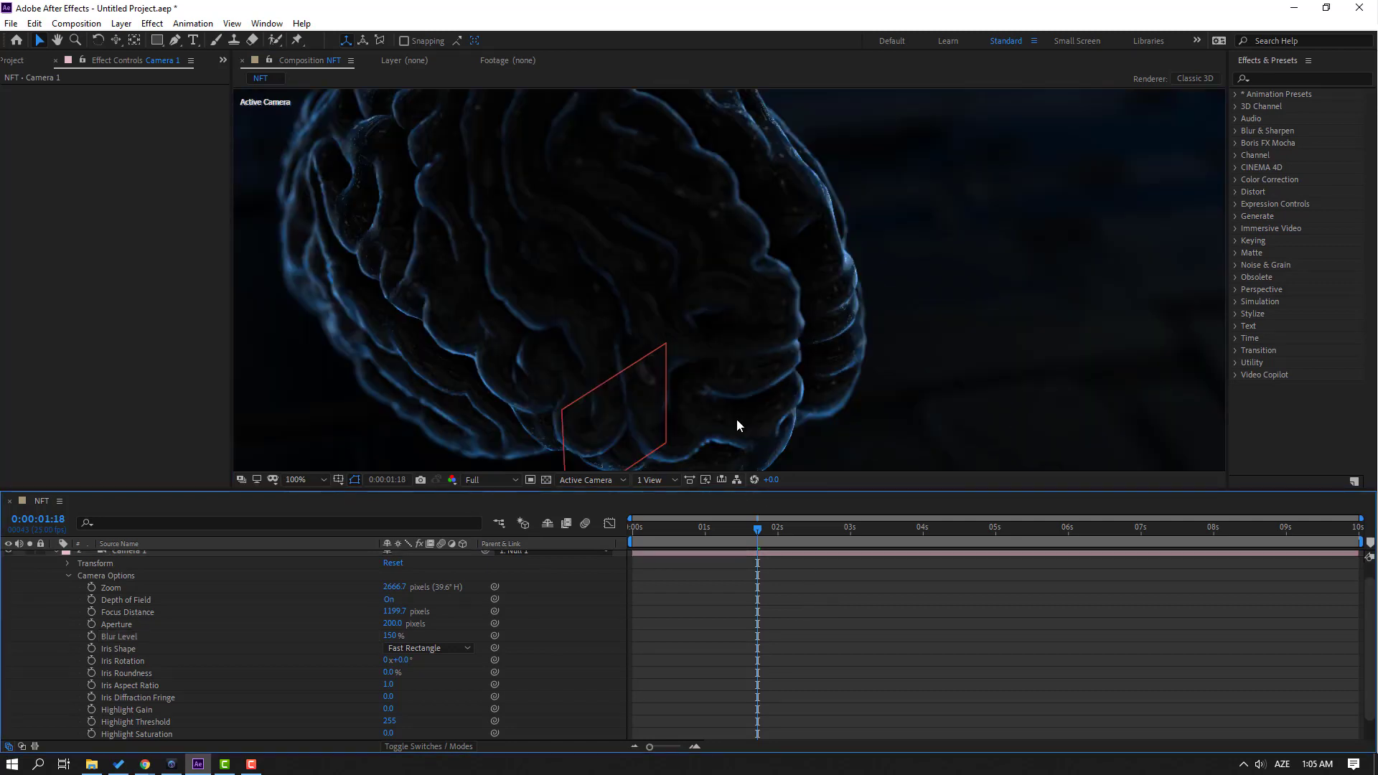
{"action": "left_click", "coordinate": [738, 530]}
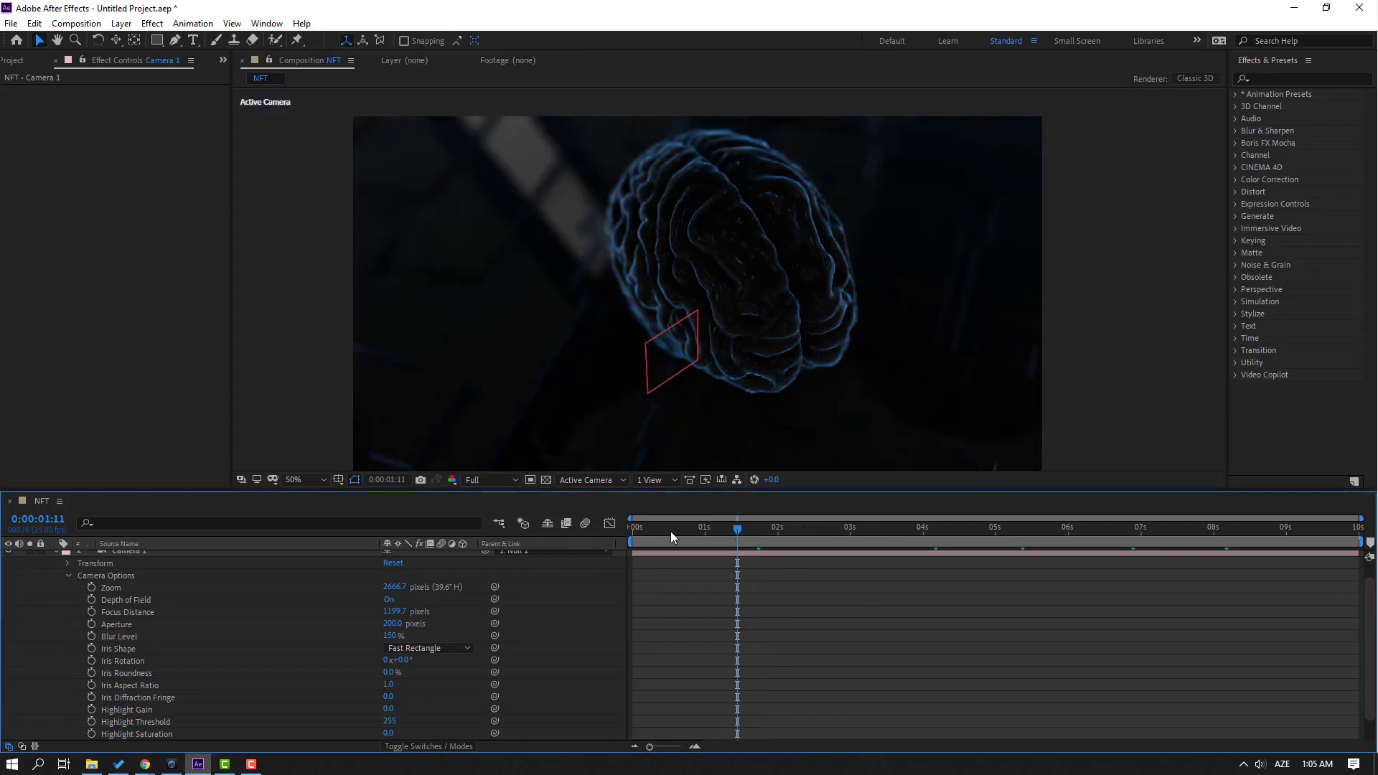
{"action": "left_click", "coordinate": [632, 529]}
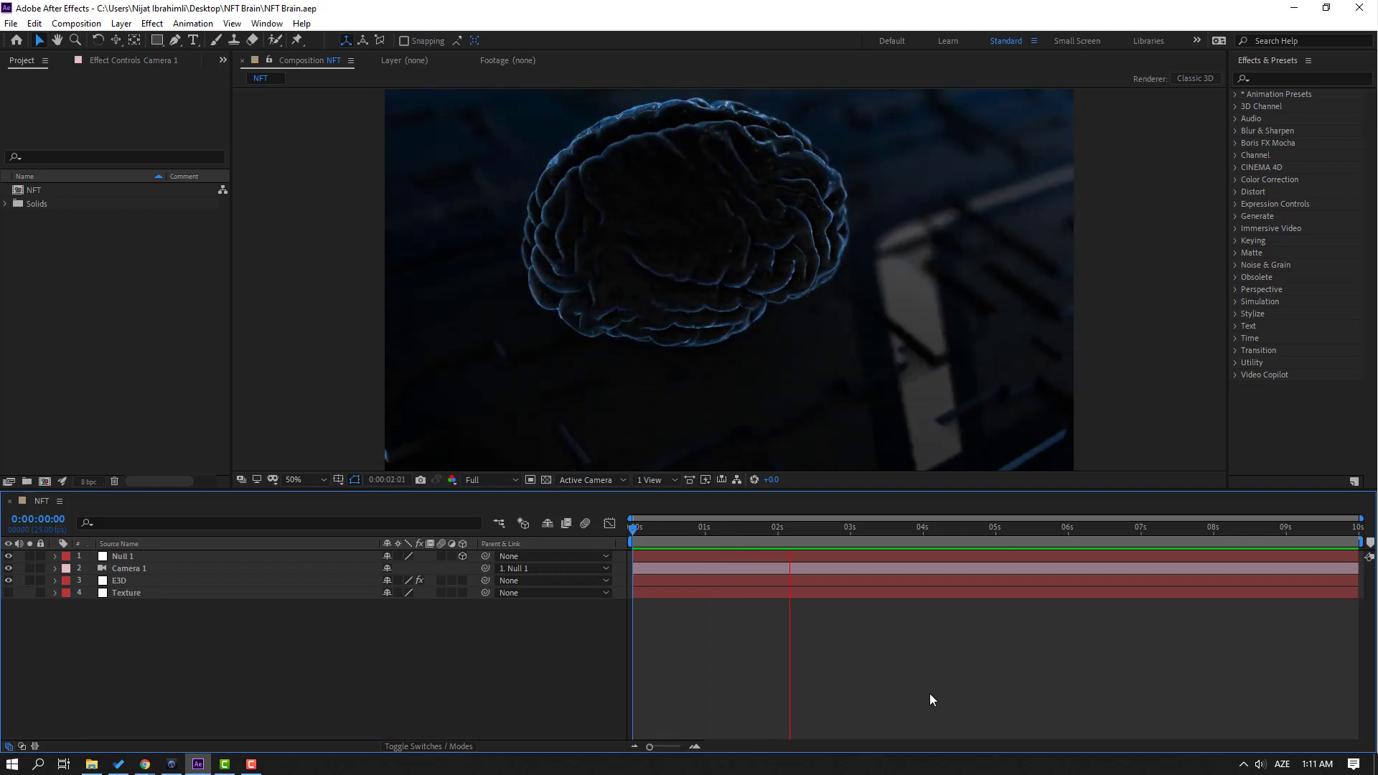